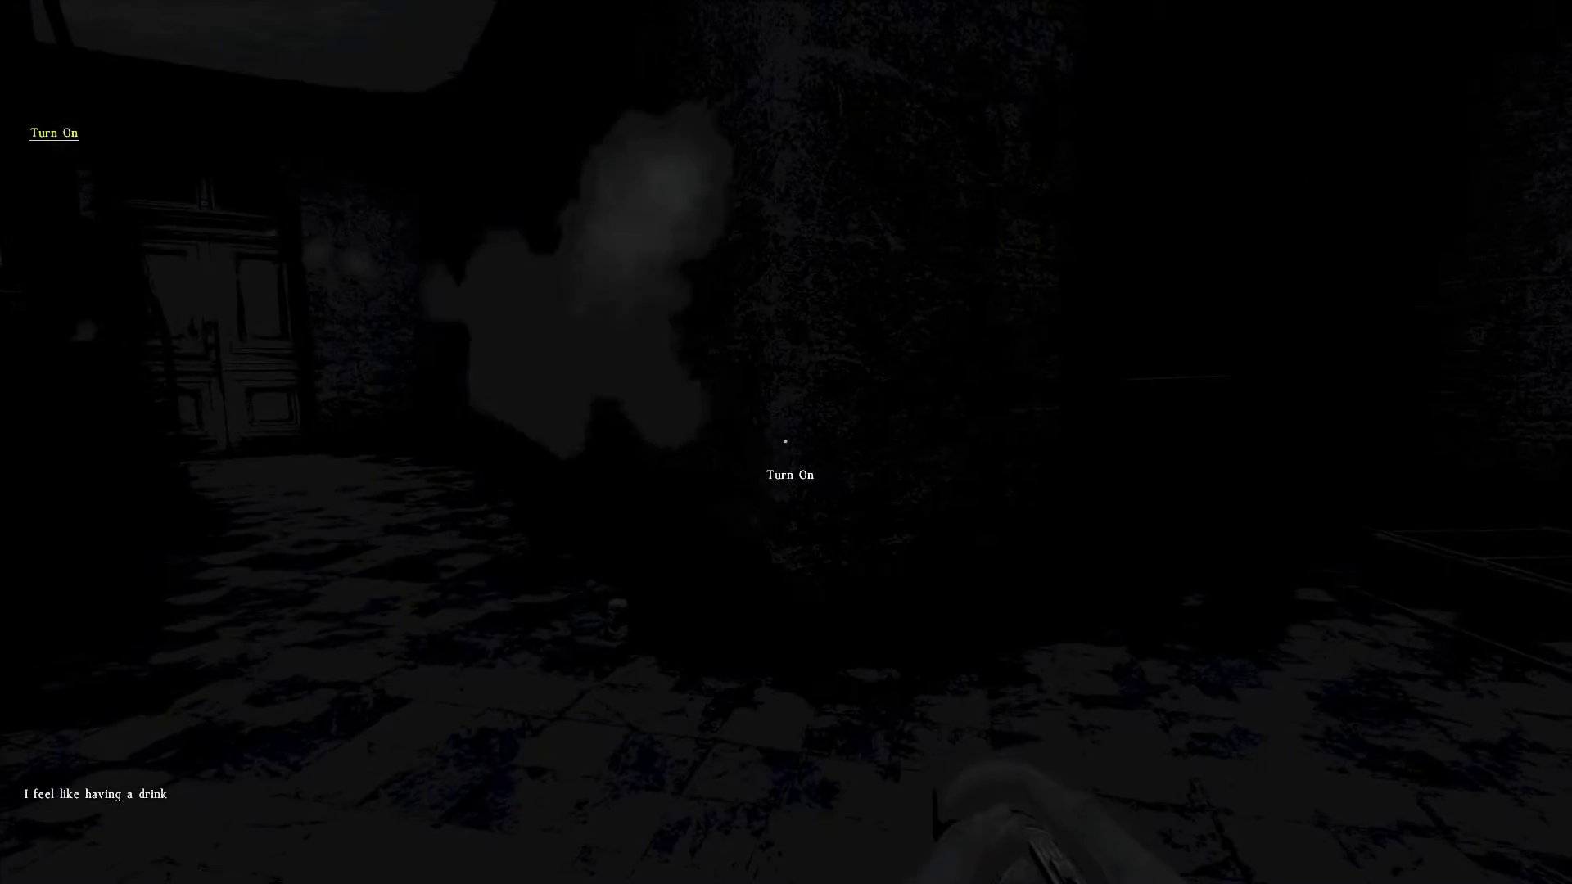
- Walk down the dark hallway into the room beyond and switch the flashlight on
click(785, 441)
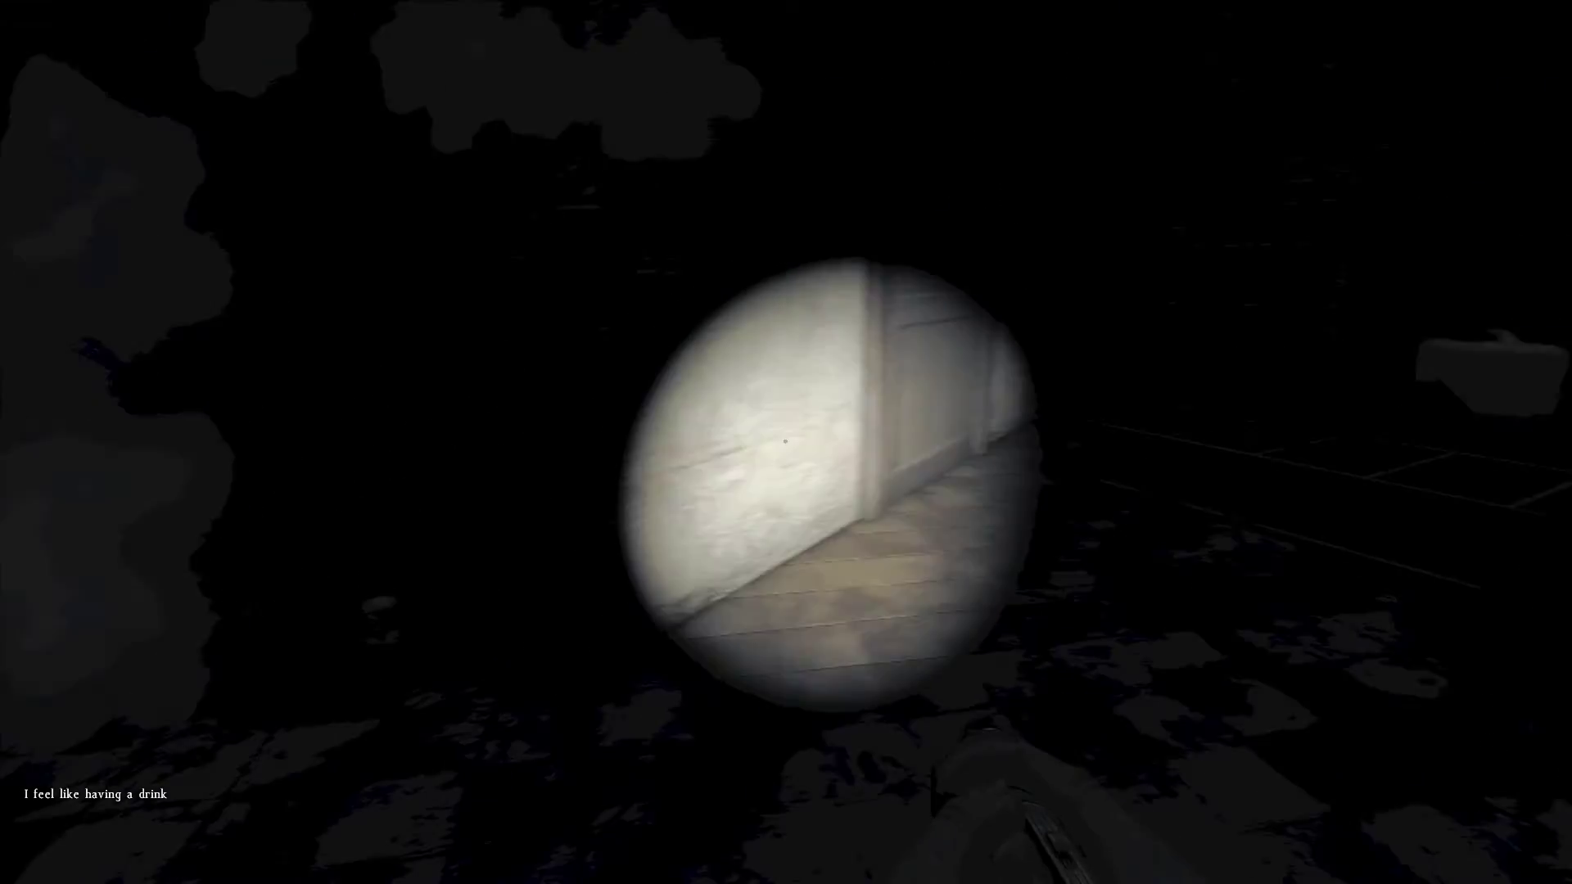
- Put on the white face mask from the inventory screen
key(Tab)
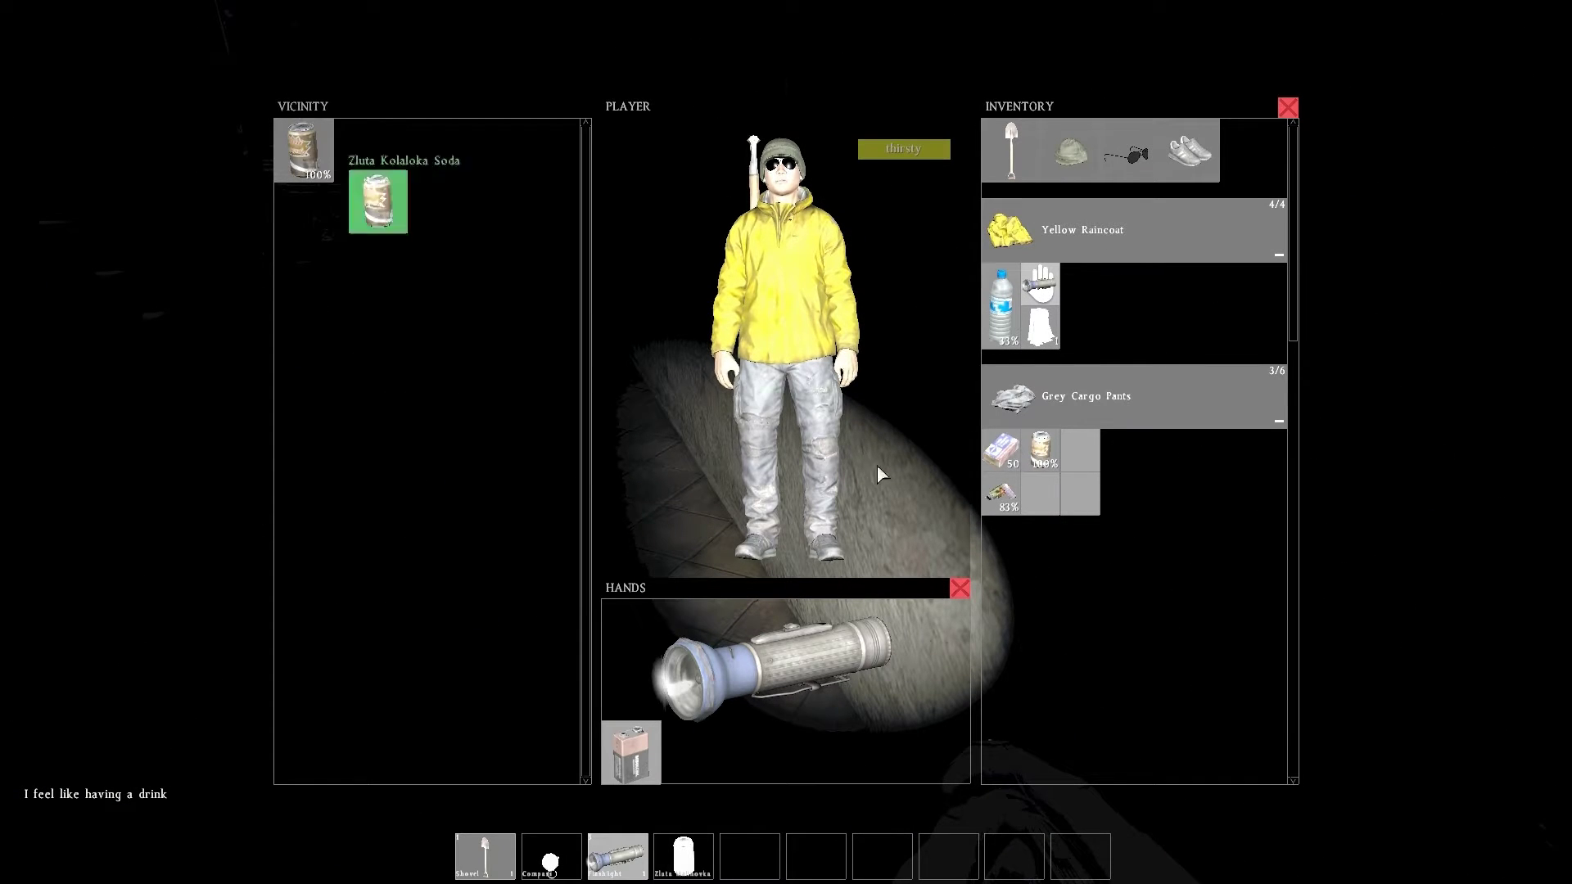
click(1297, 107)
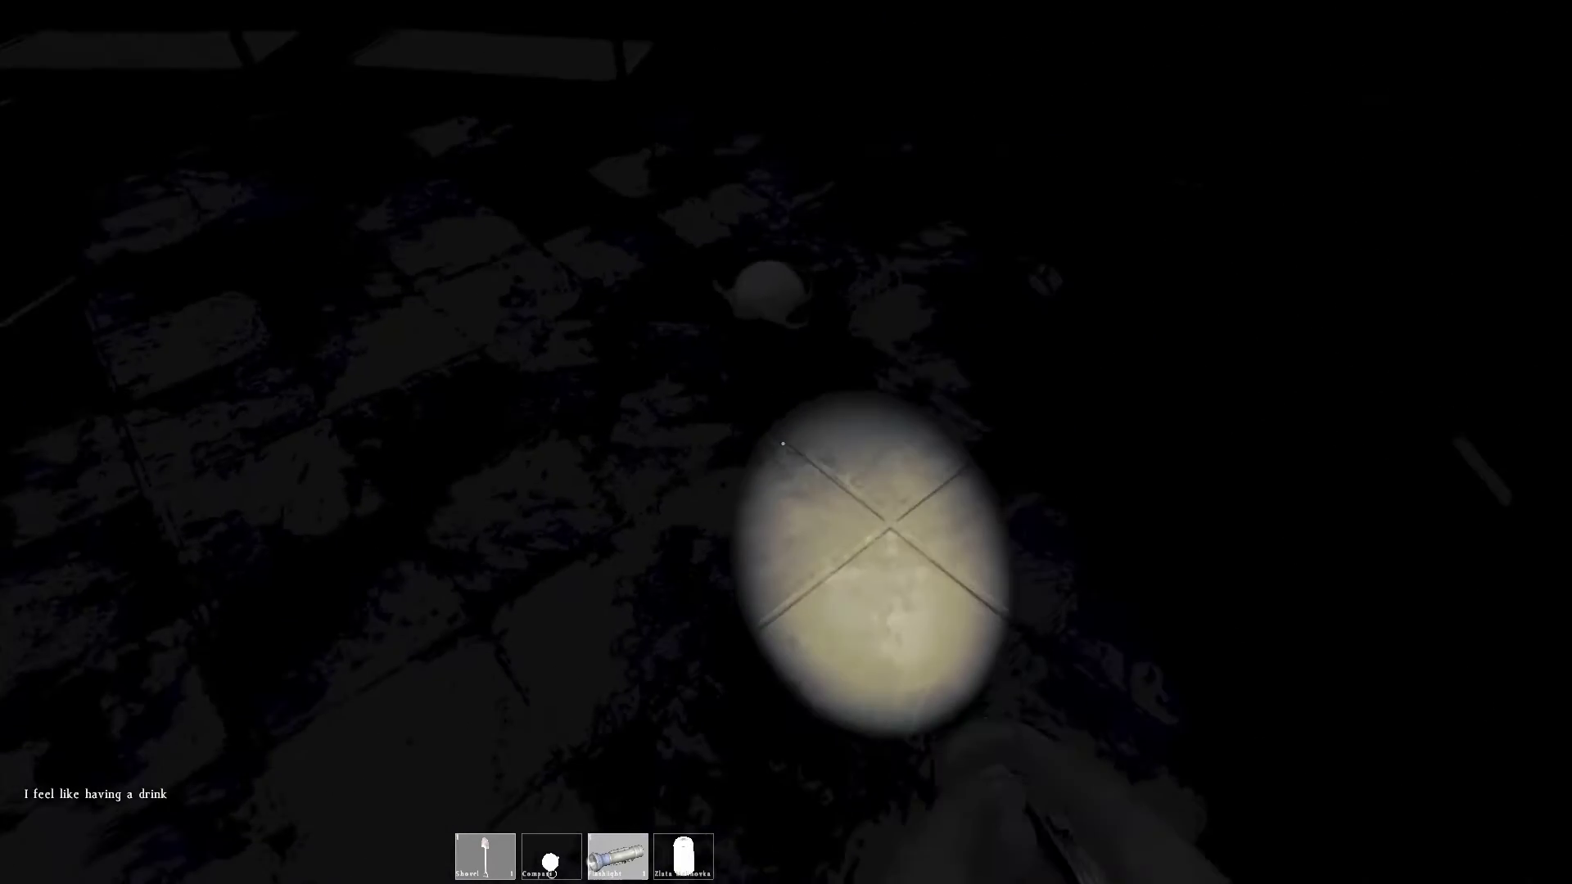
key(Tab)
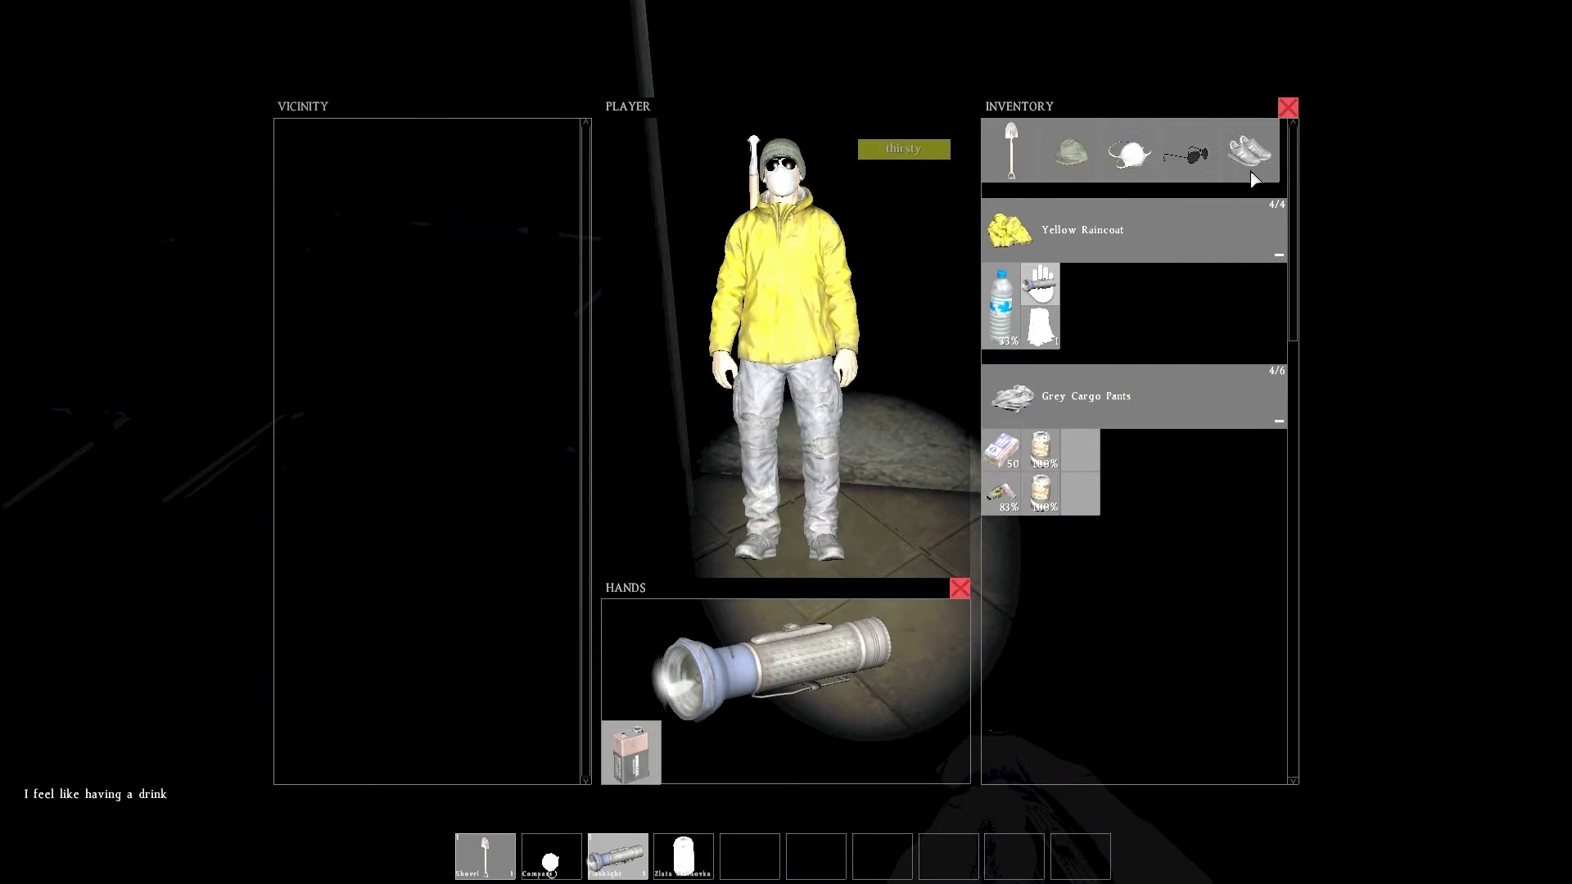
click(1295, 108)
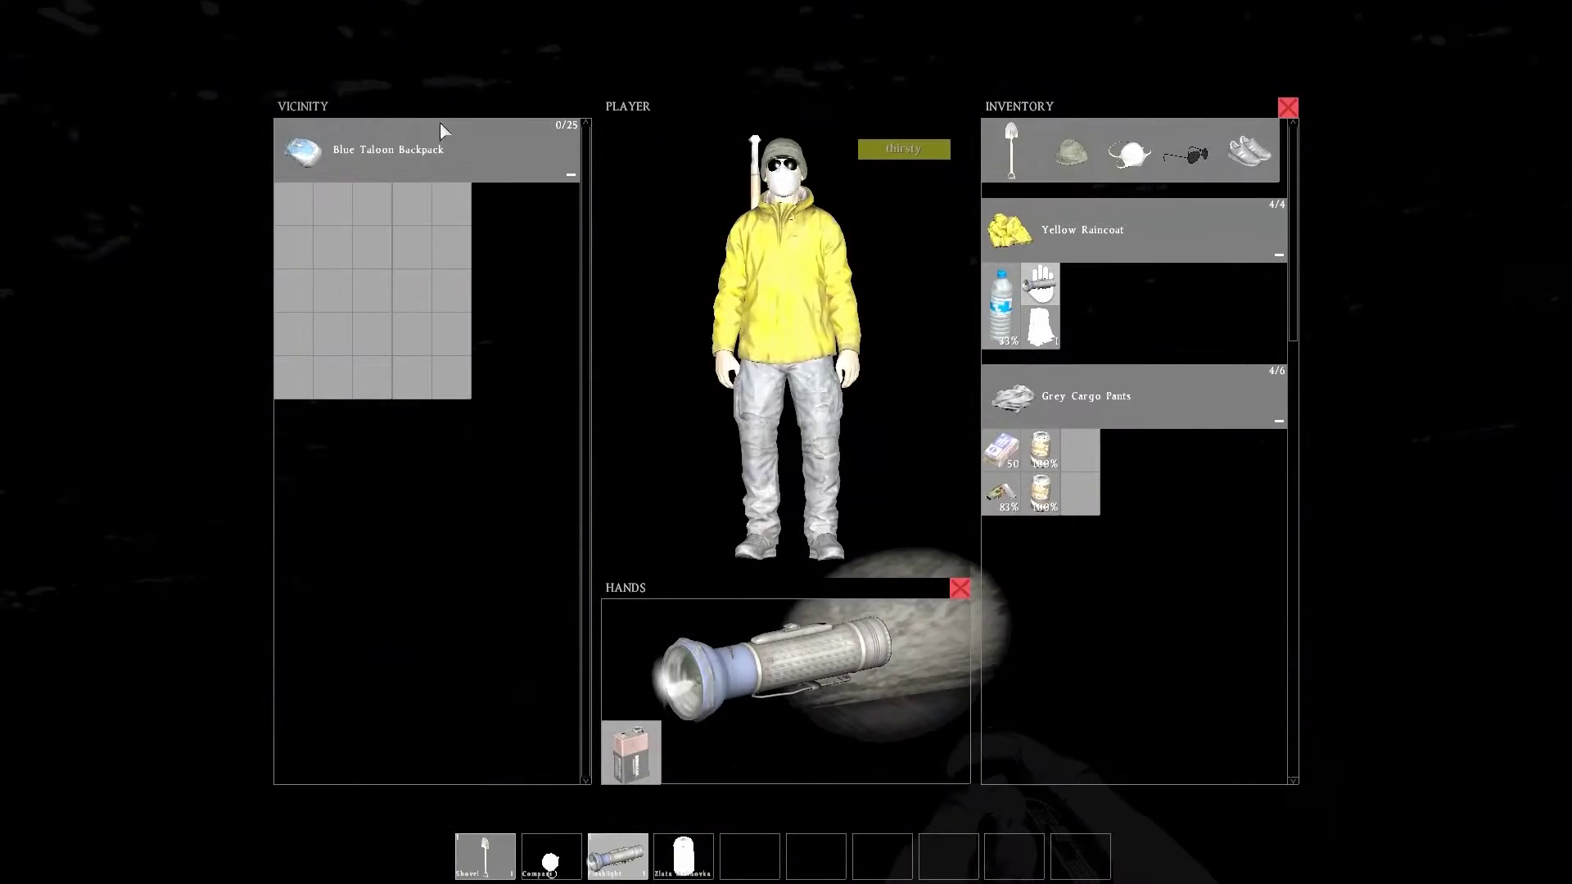
- Wear the Blue Taloon Backpack from the vicinity and turn the flashlight off
drag(442, 132, 1180, 435)
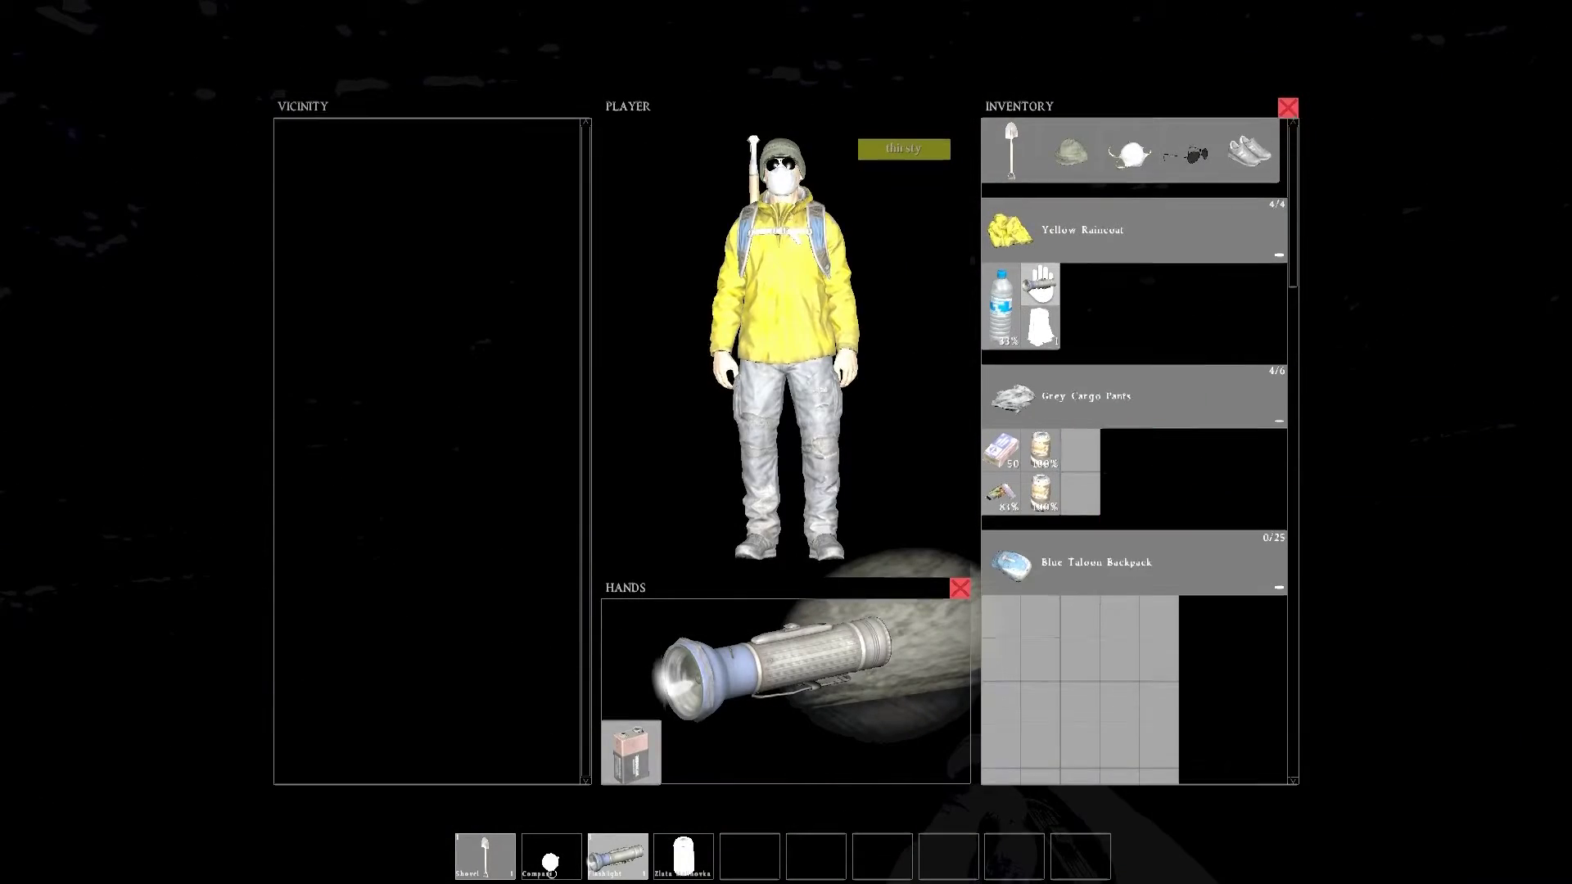
key(Tab)
middle_click(787, 443)
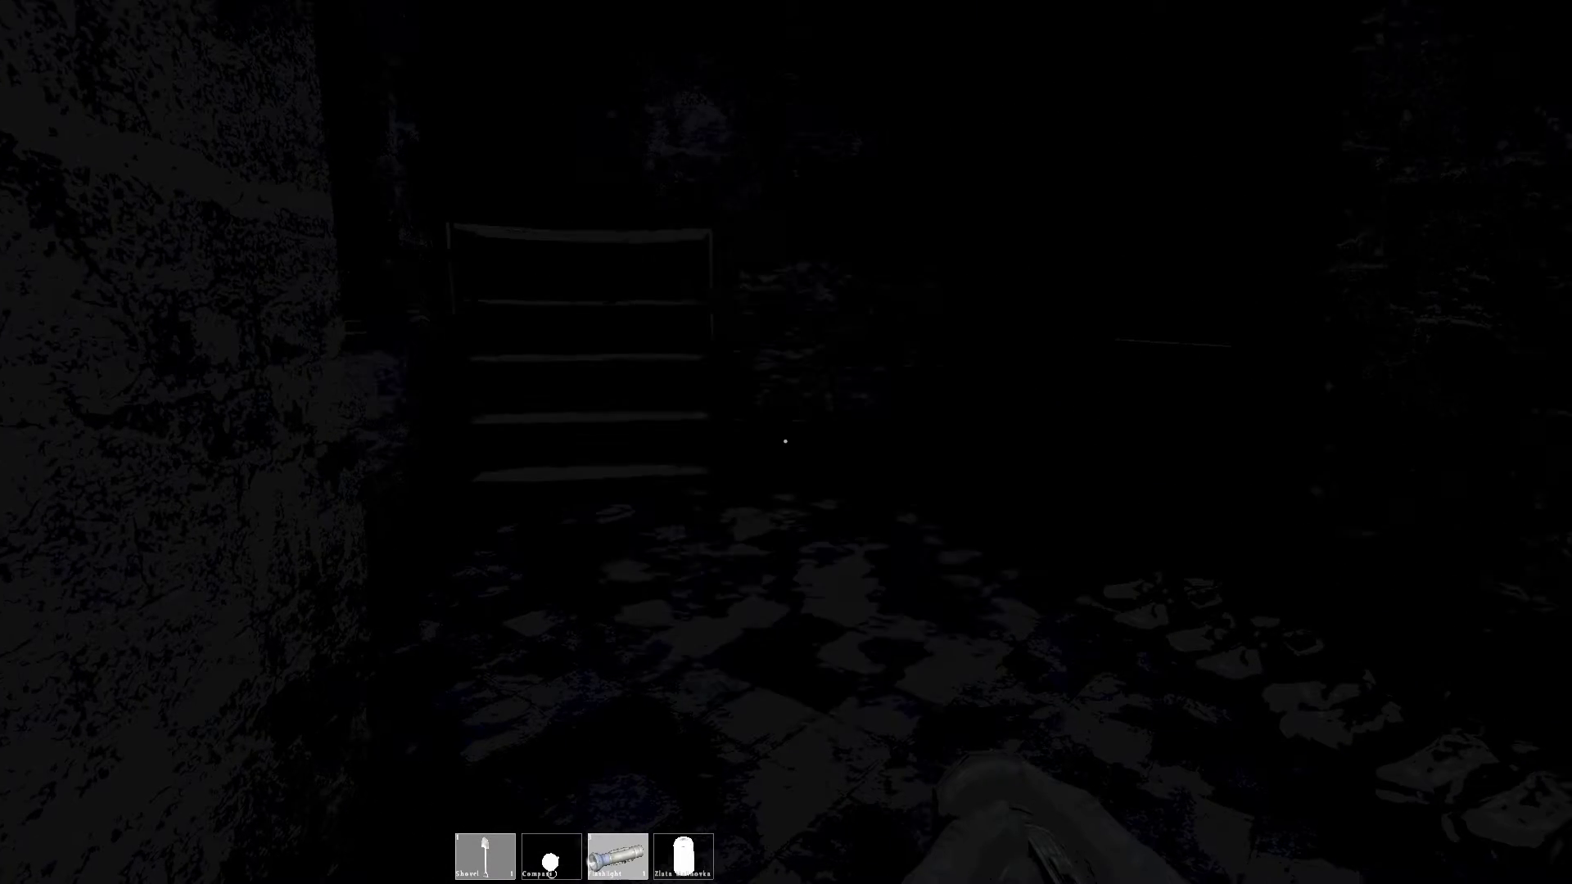
- Move two cargo-pants items into the backpack, then switch the flashlight back on
key(Tab)
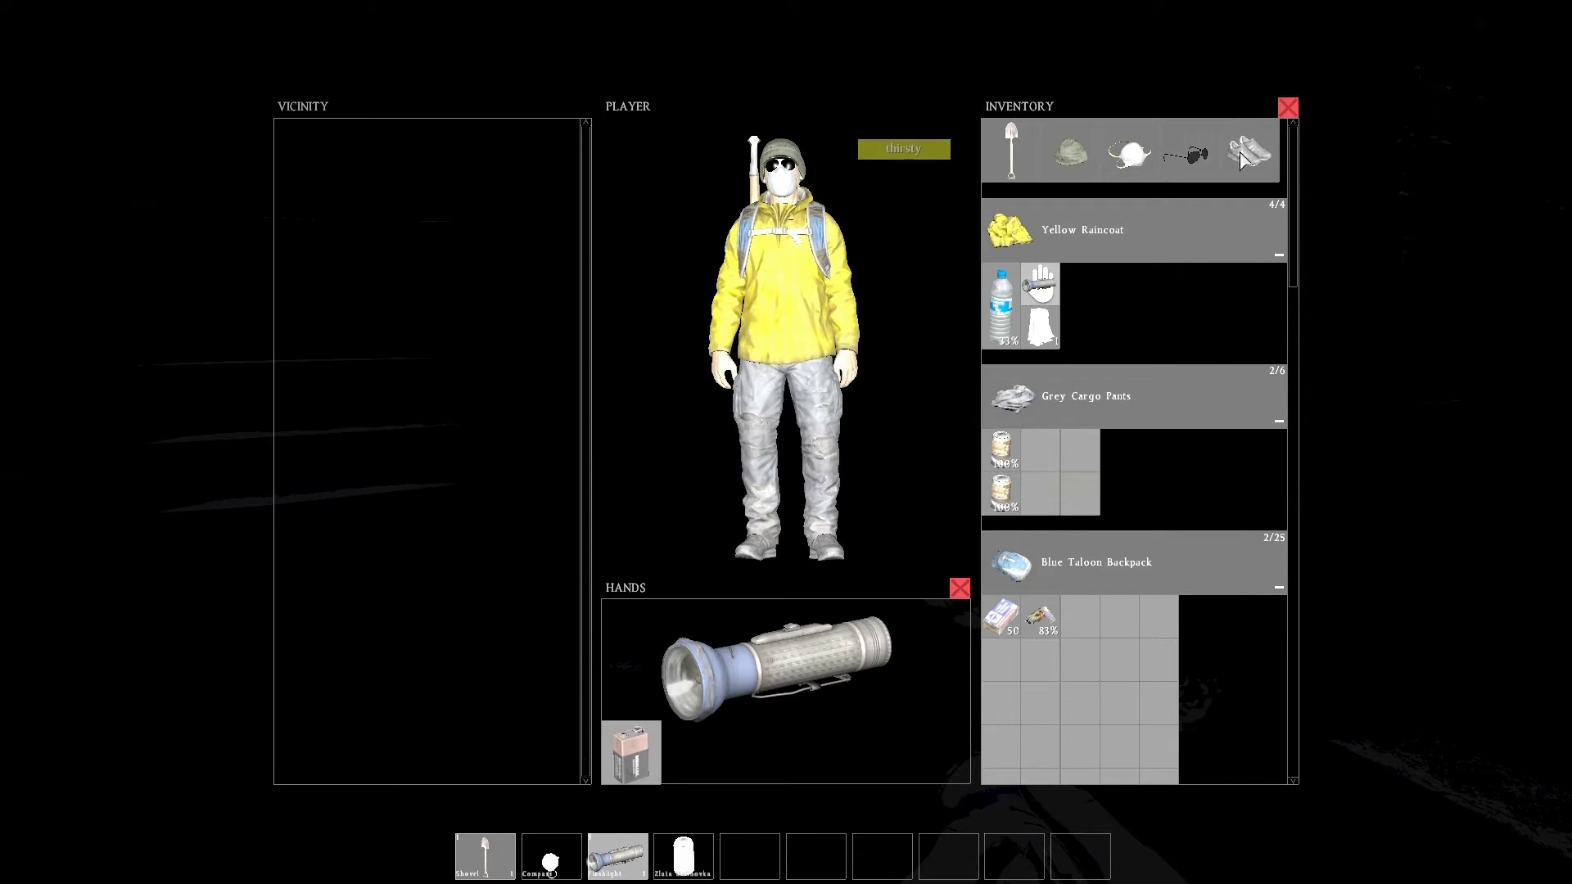
click(1288, 108)
key(f)
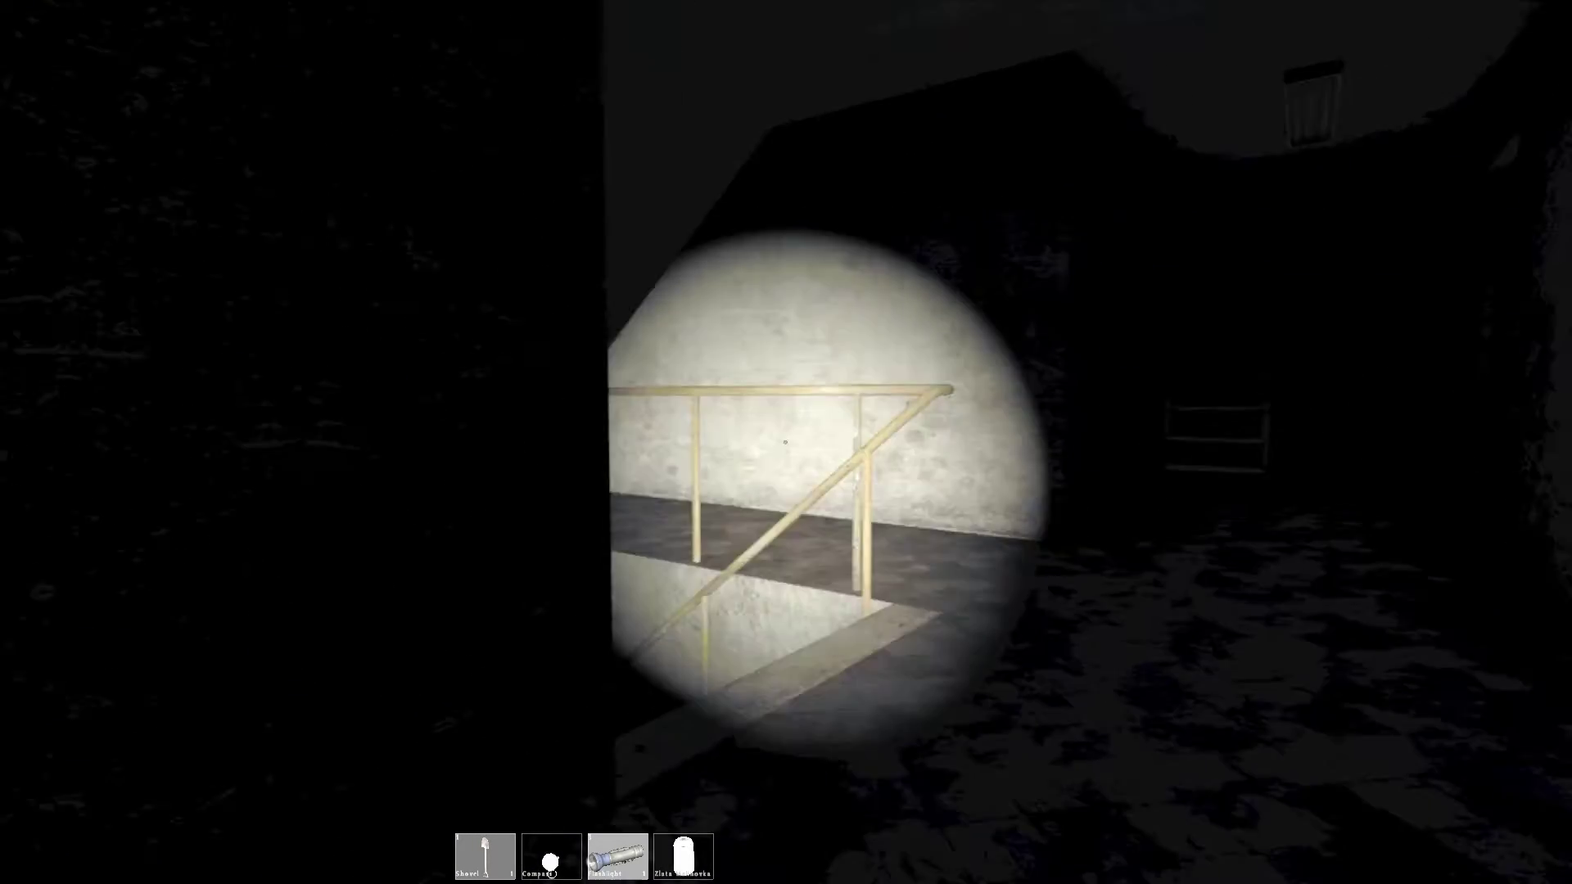
- Search the shelf rooms and corridors with the flashlight, stopping at the closed door
key(w)
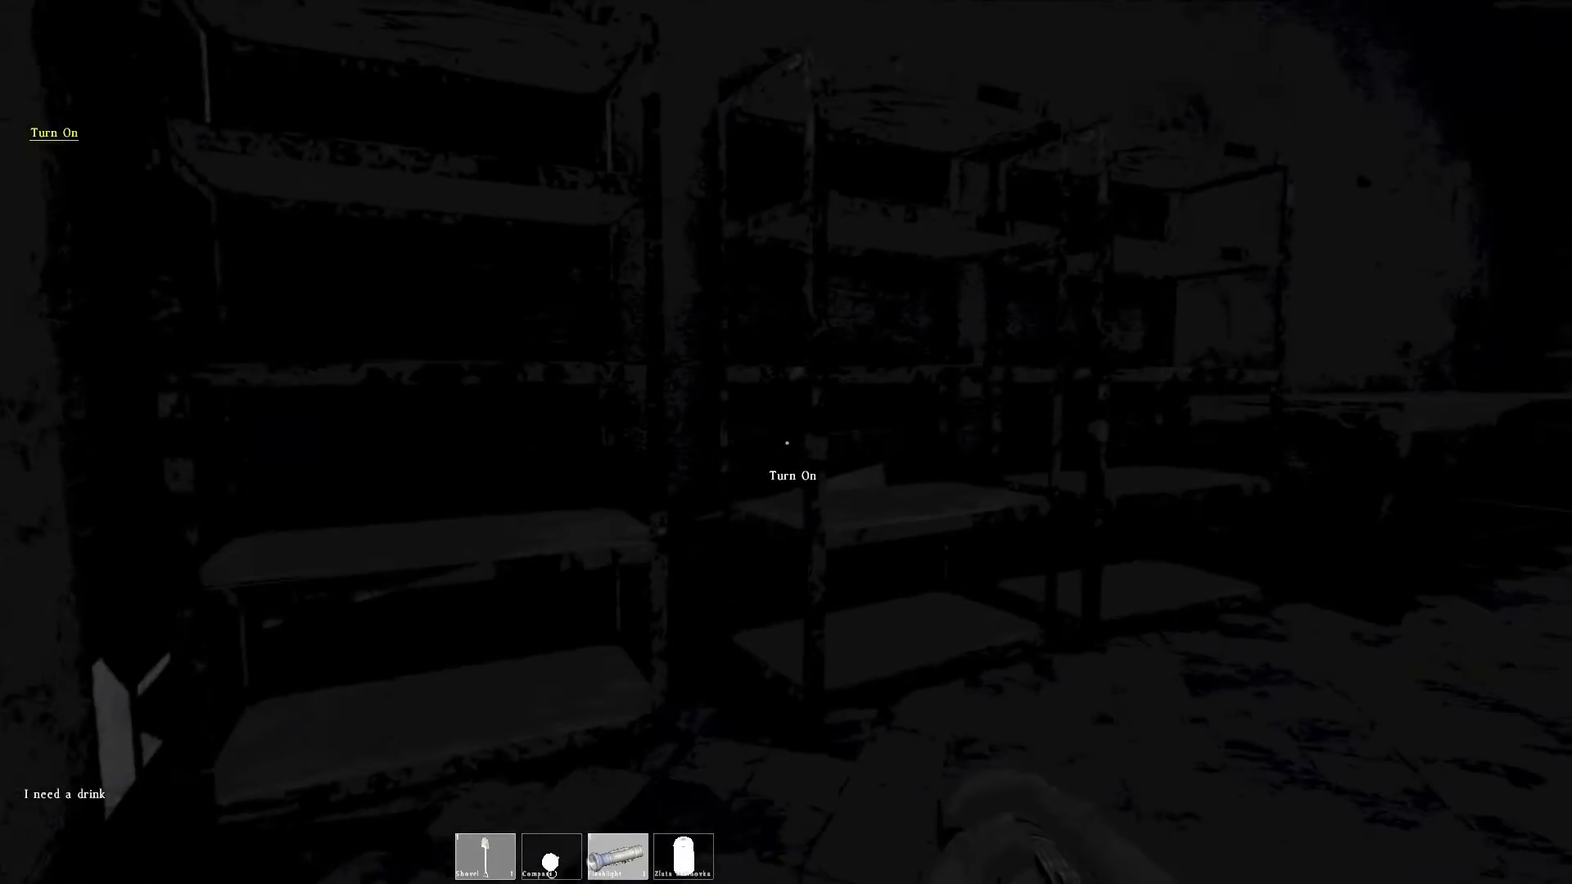
key(f)
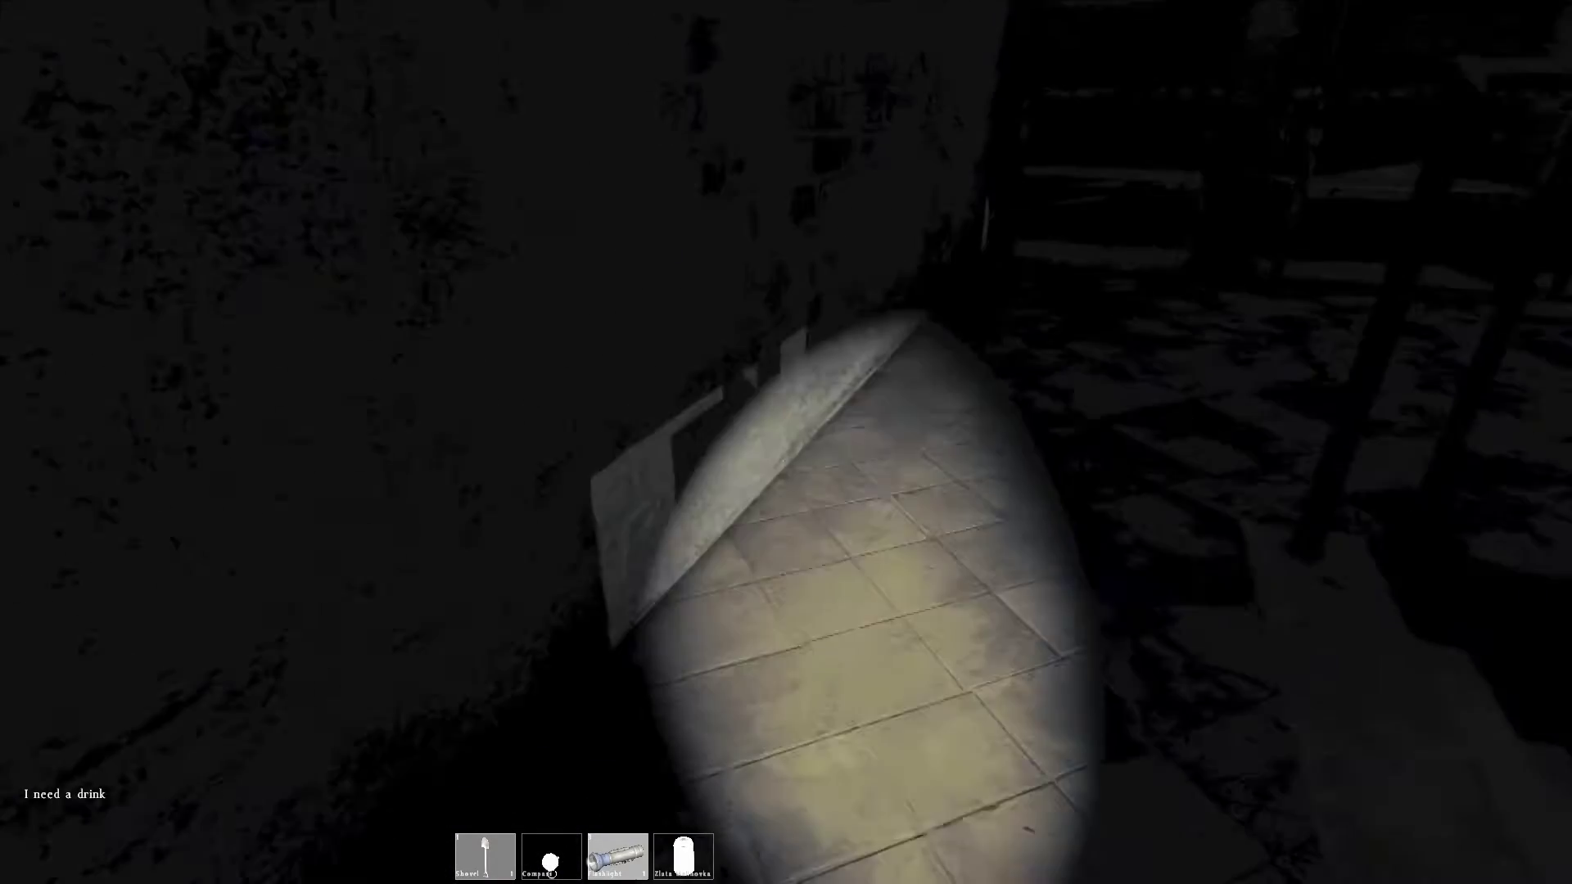
key(f)
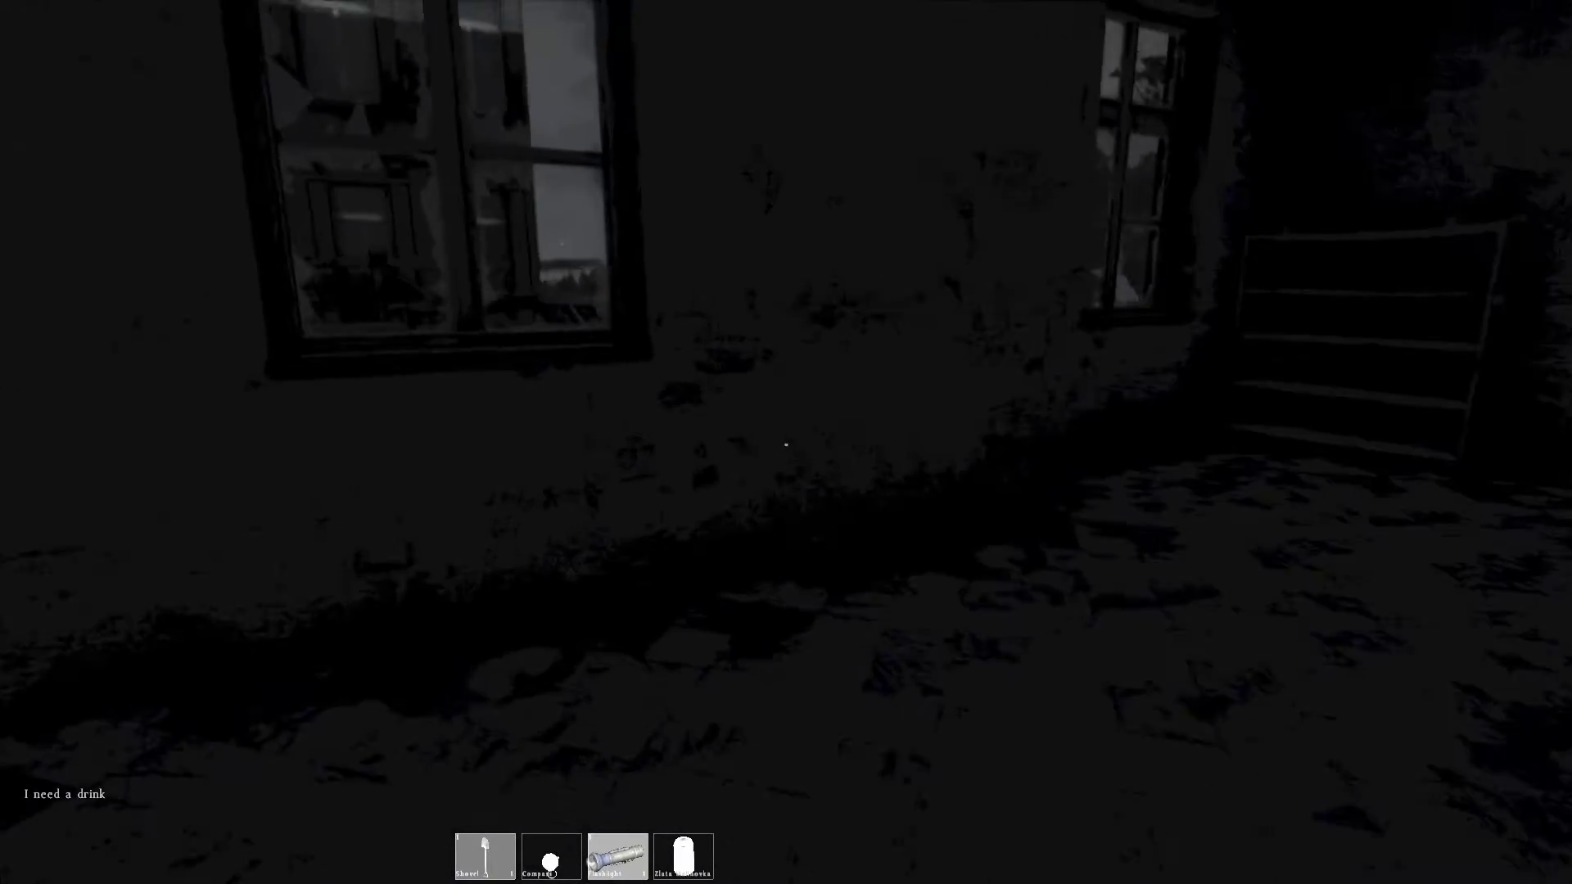
key(f)
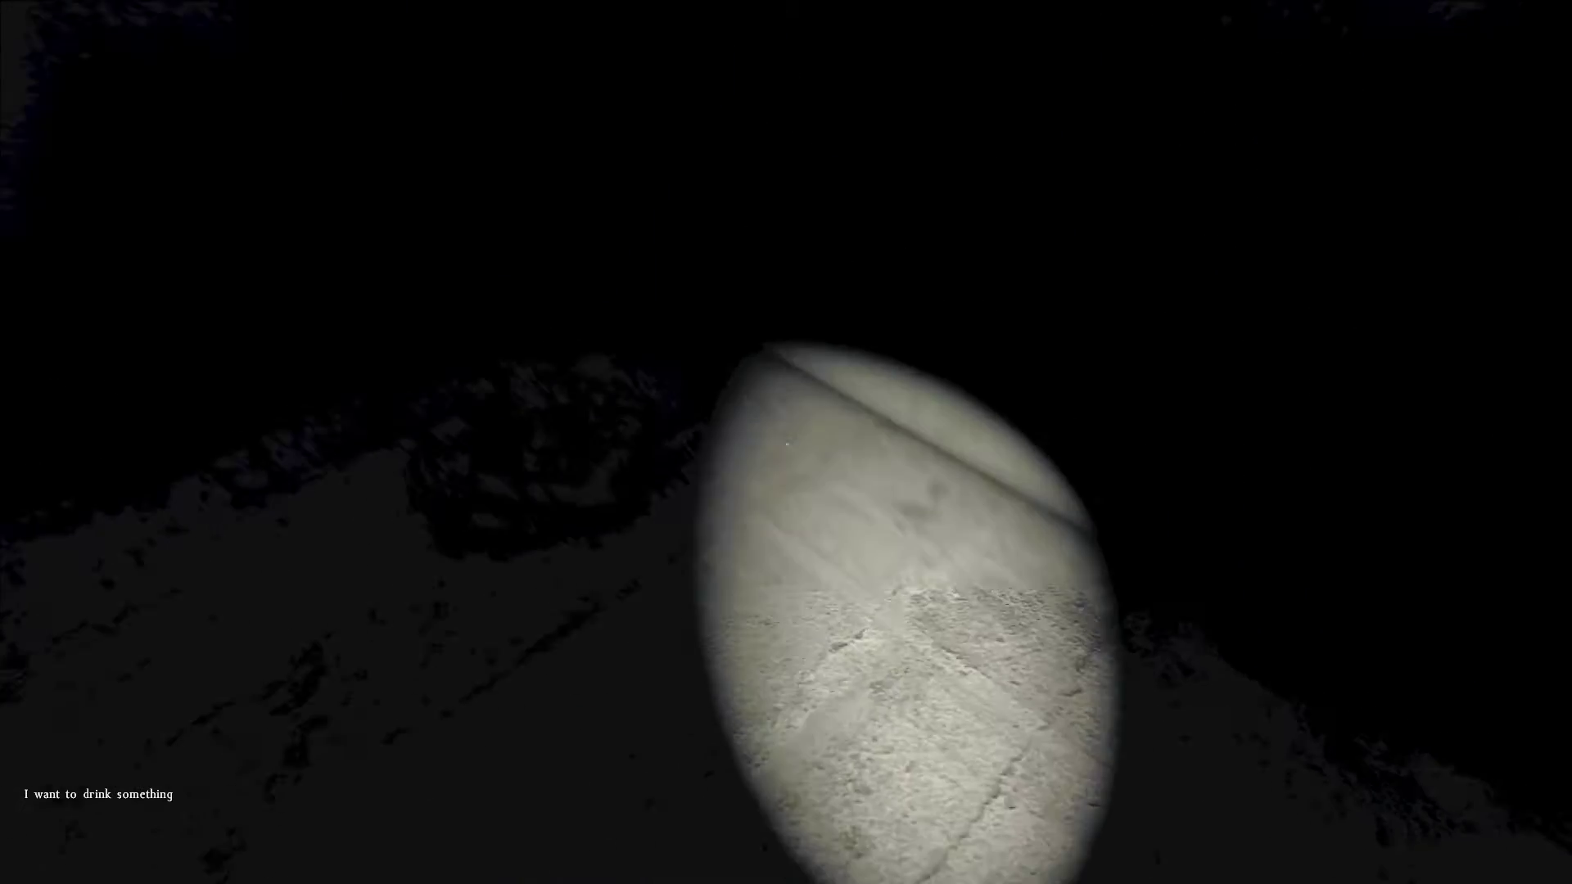
key(f)
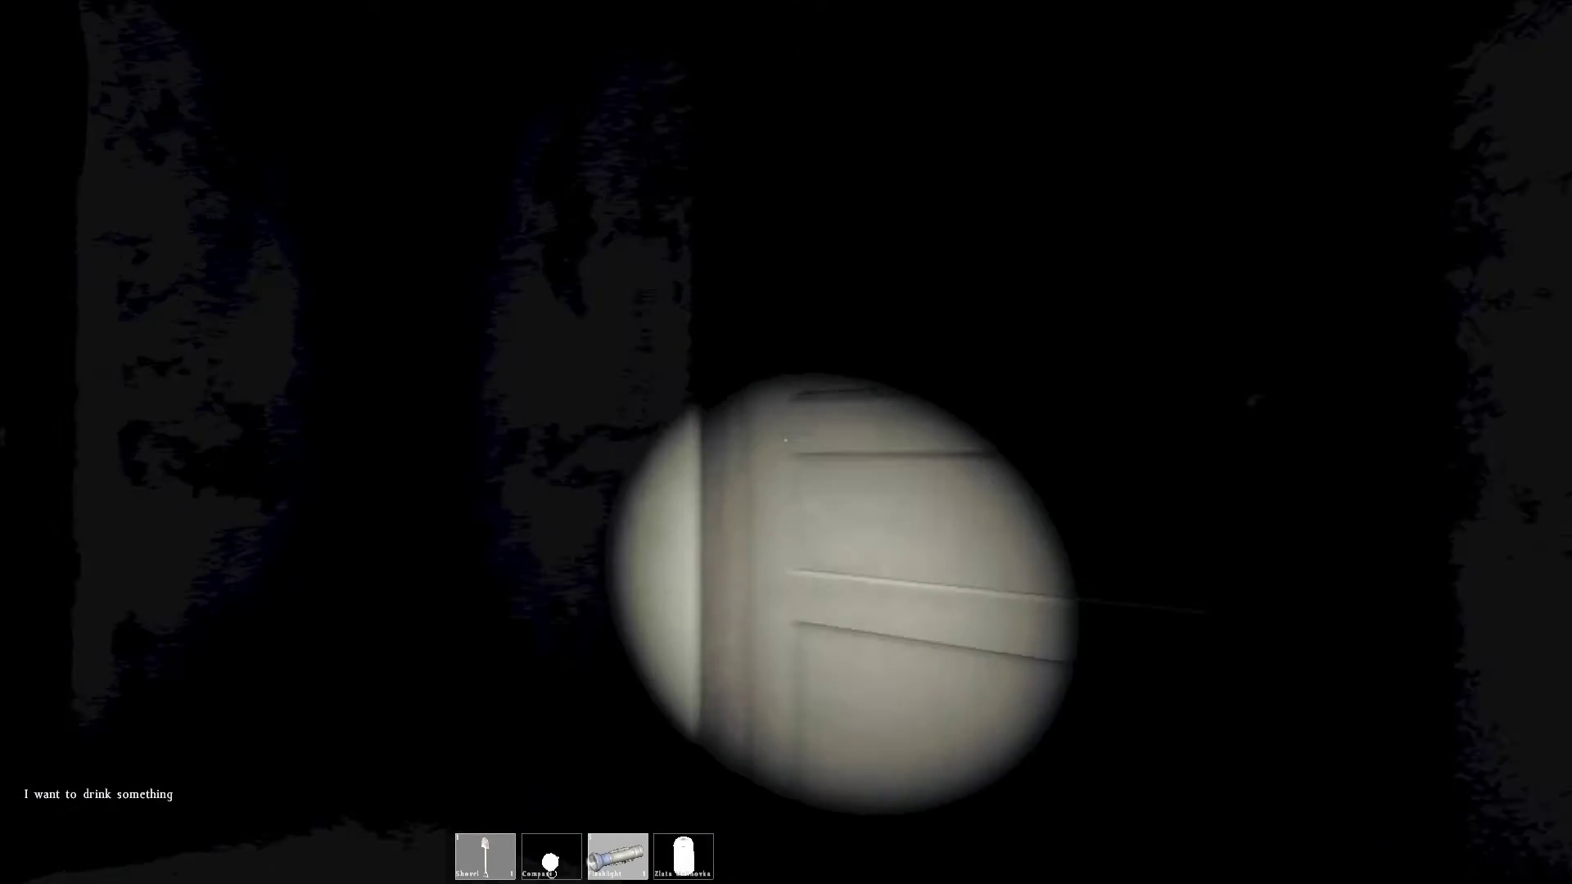
- Open the door, switch the flashlight off, and walk through the courtyard onto the street
key(f)
key(f)
key(f)
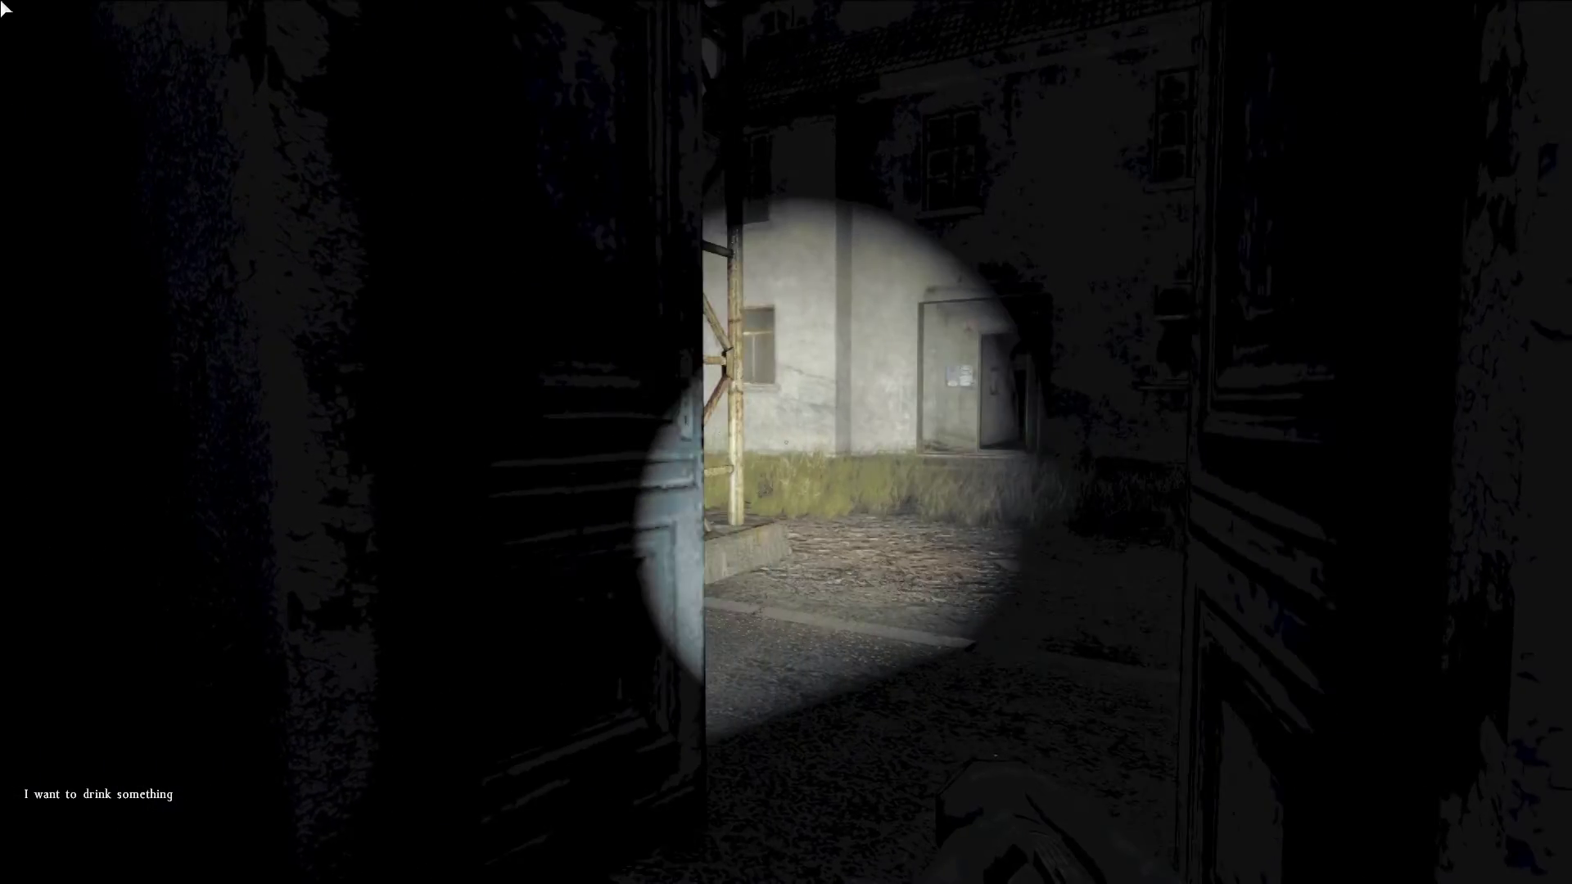
key(Tab)
key(Tab)
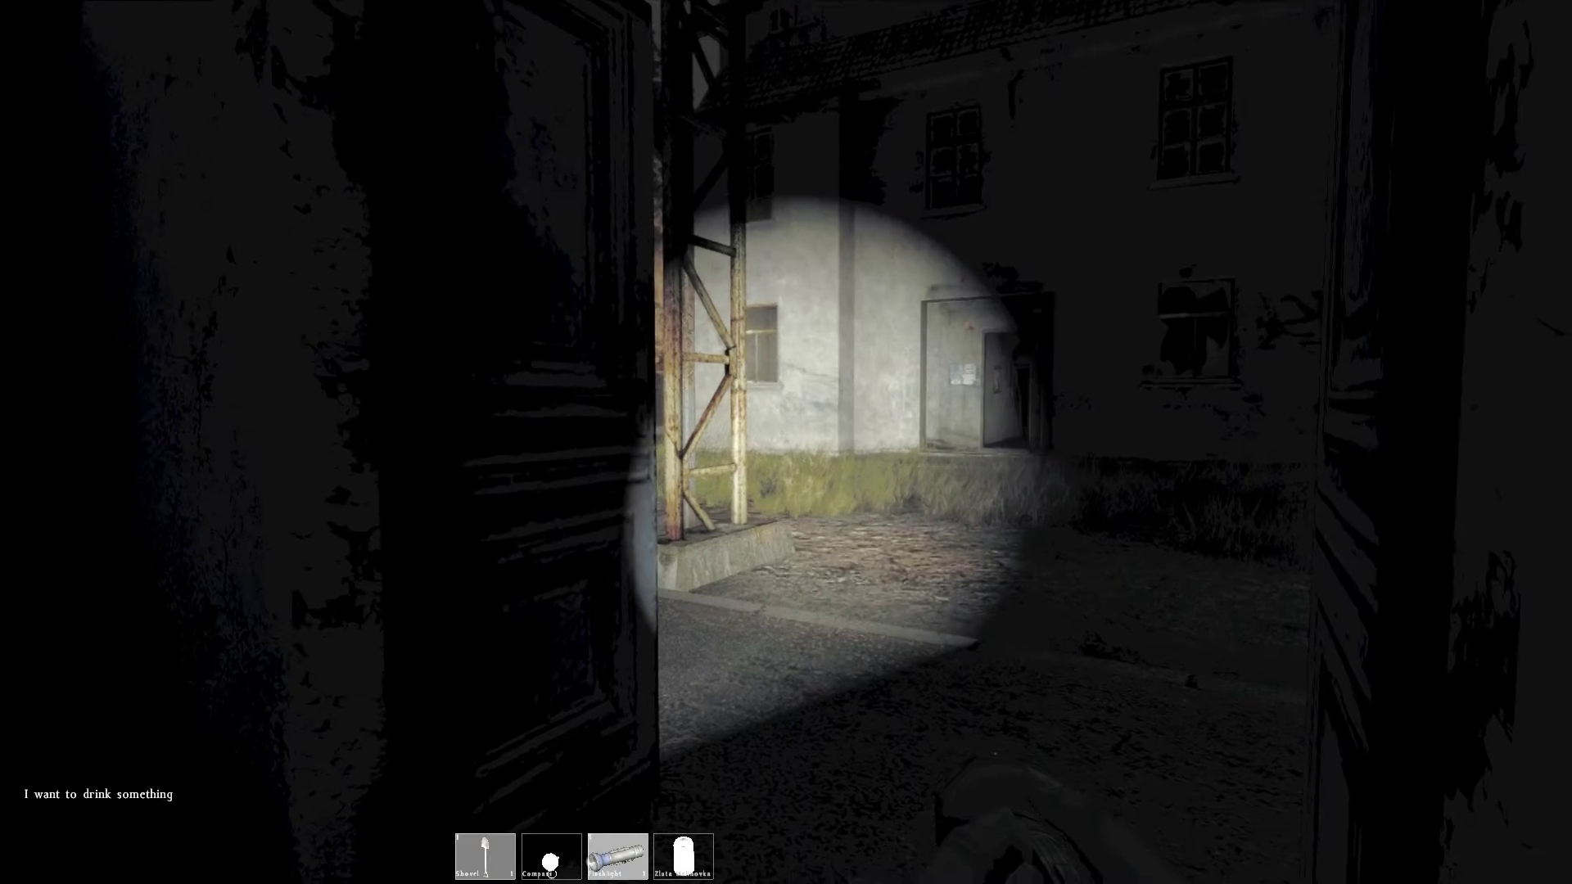
key(f)
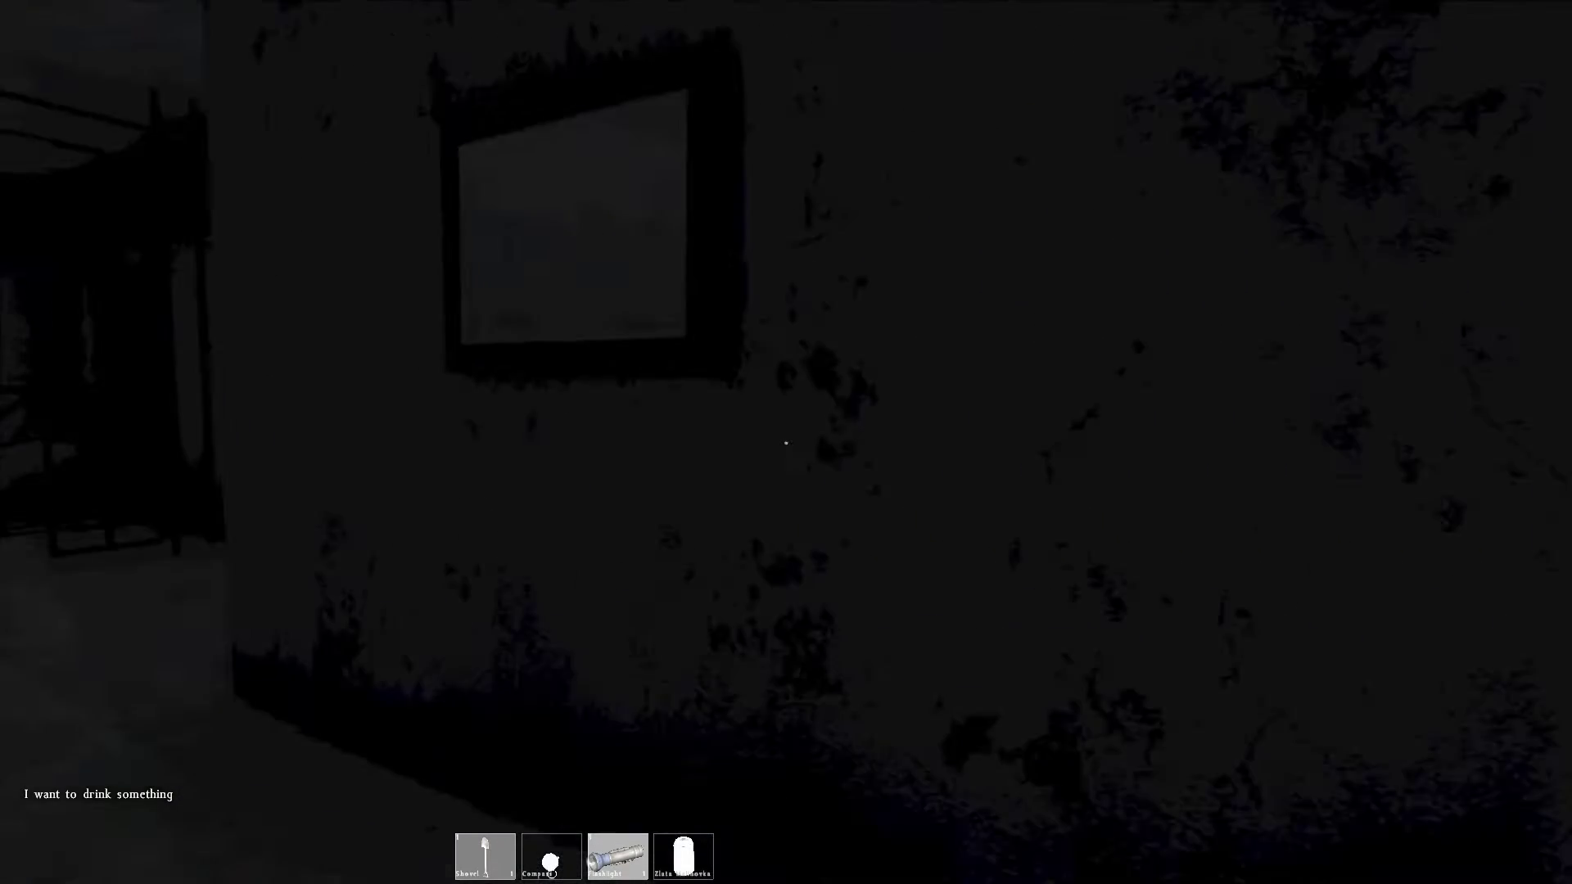
key(w)
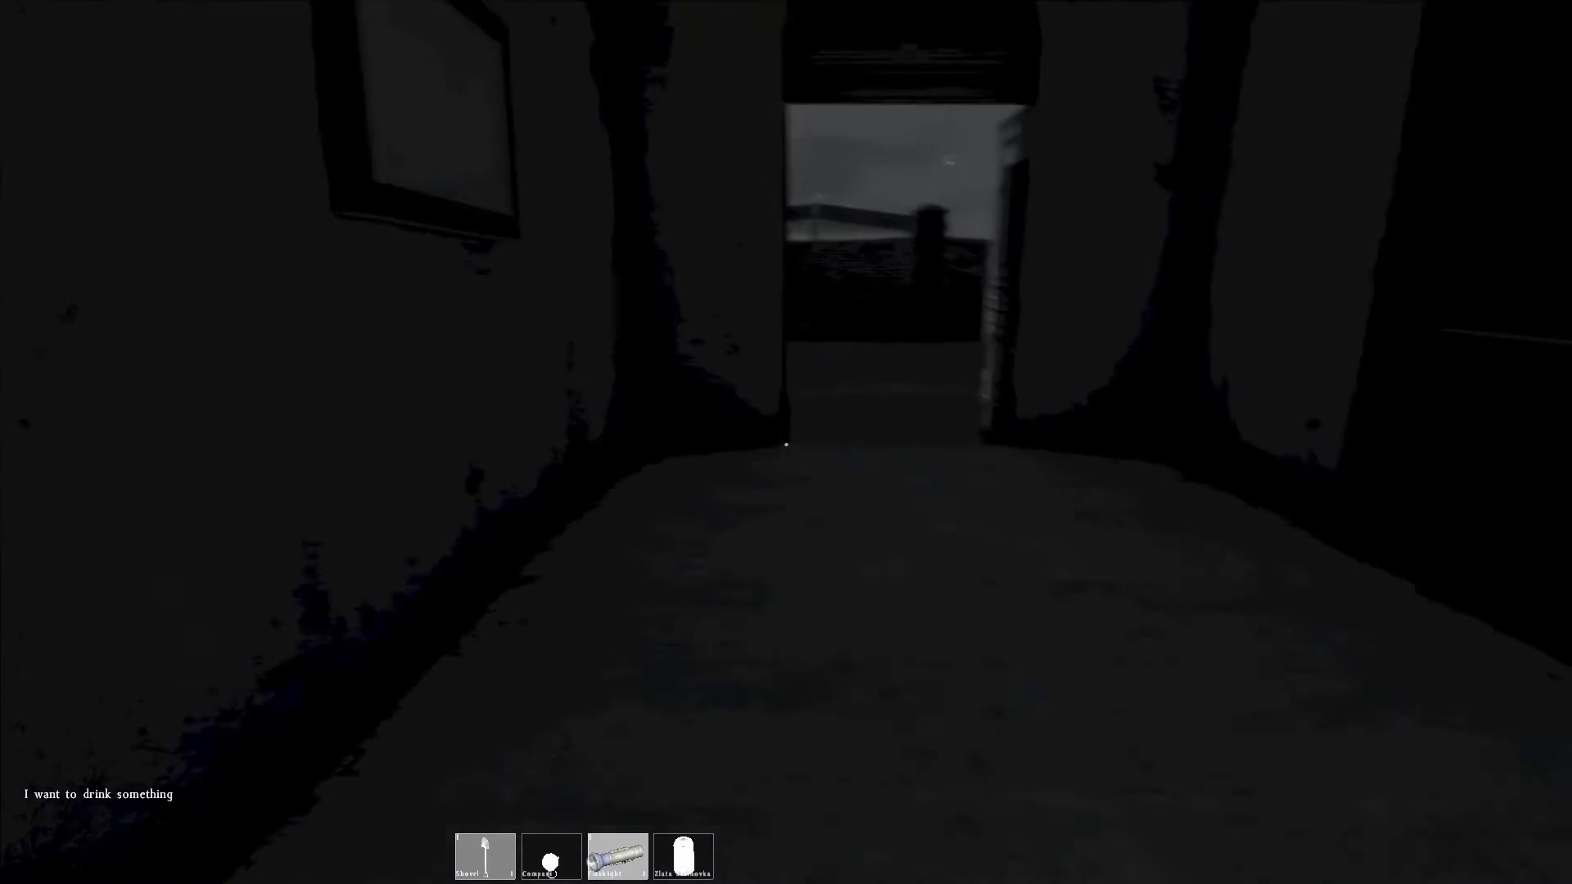
key(w)
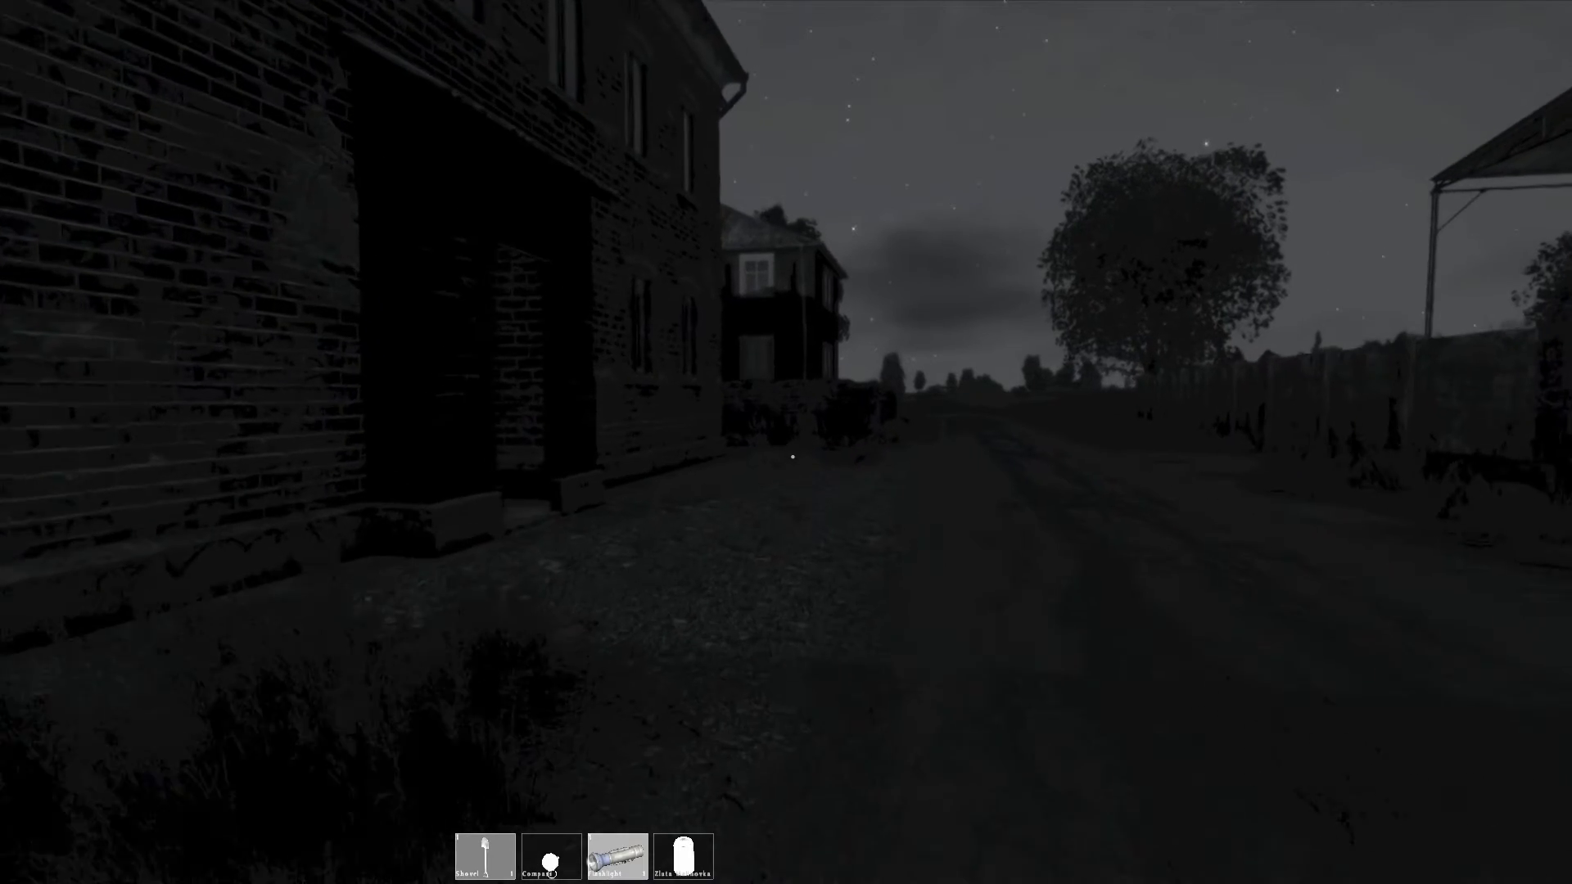
- Check the low hiking boots inside, then circle past the brick wall and shed to the stairwell
key(w)
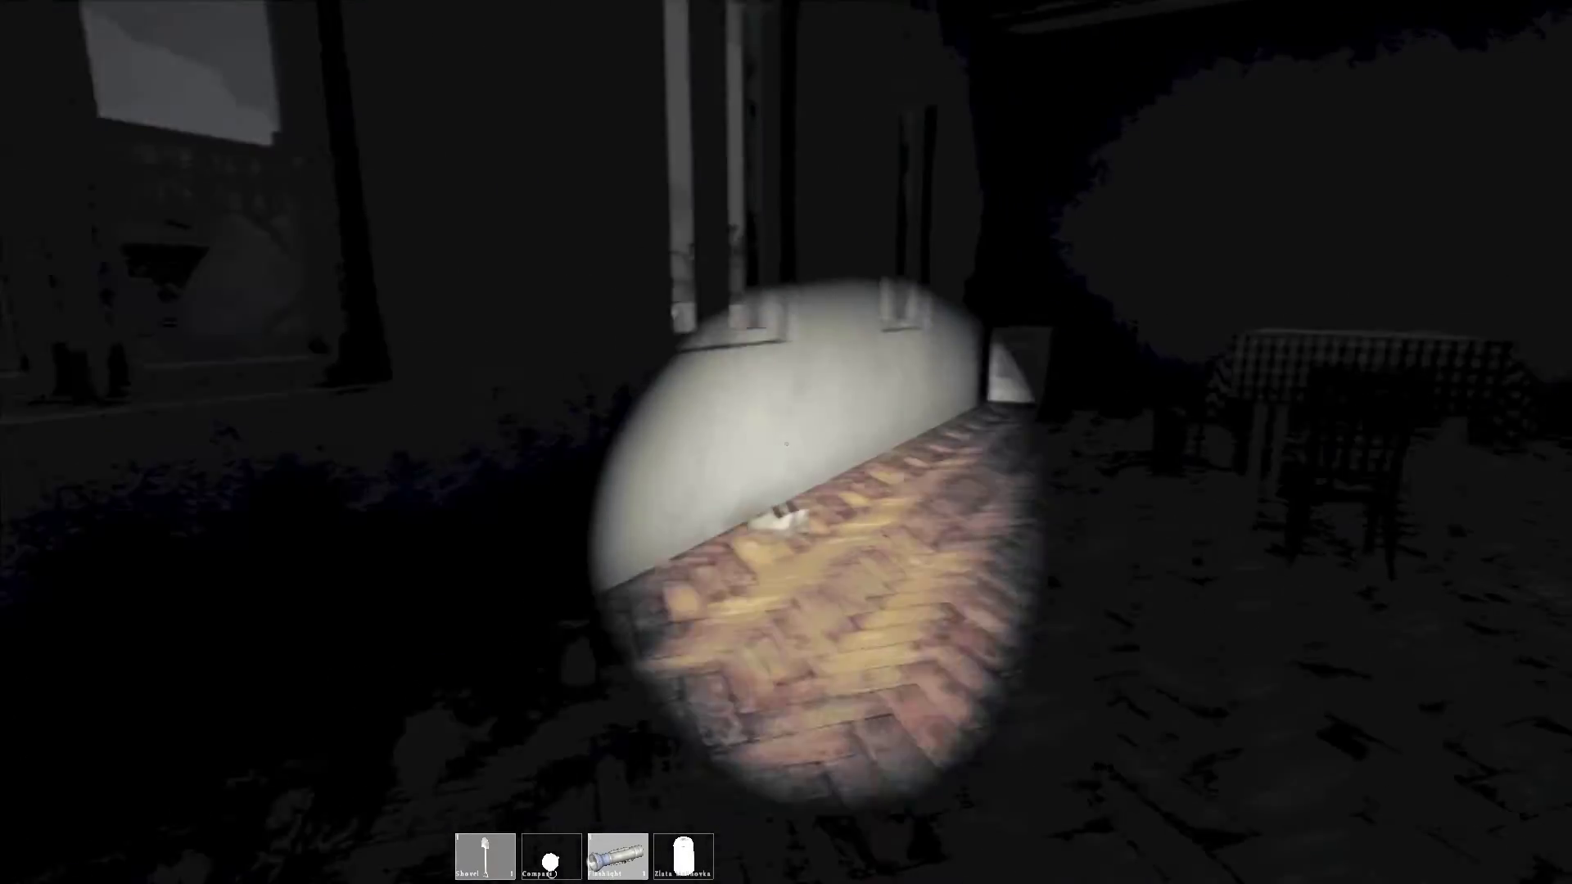
key(w)
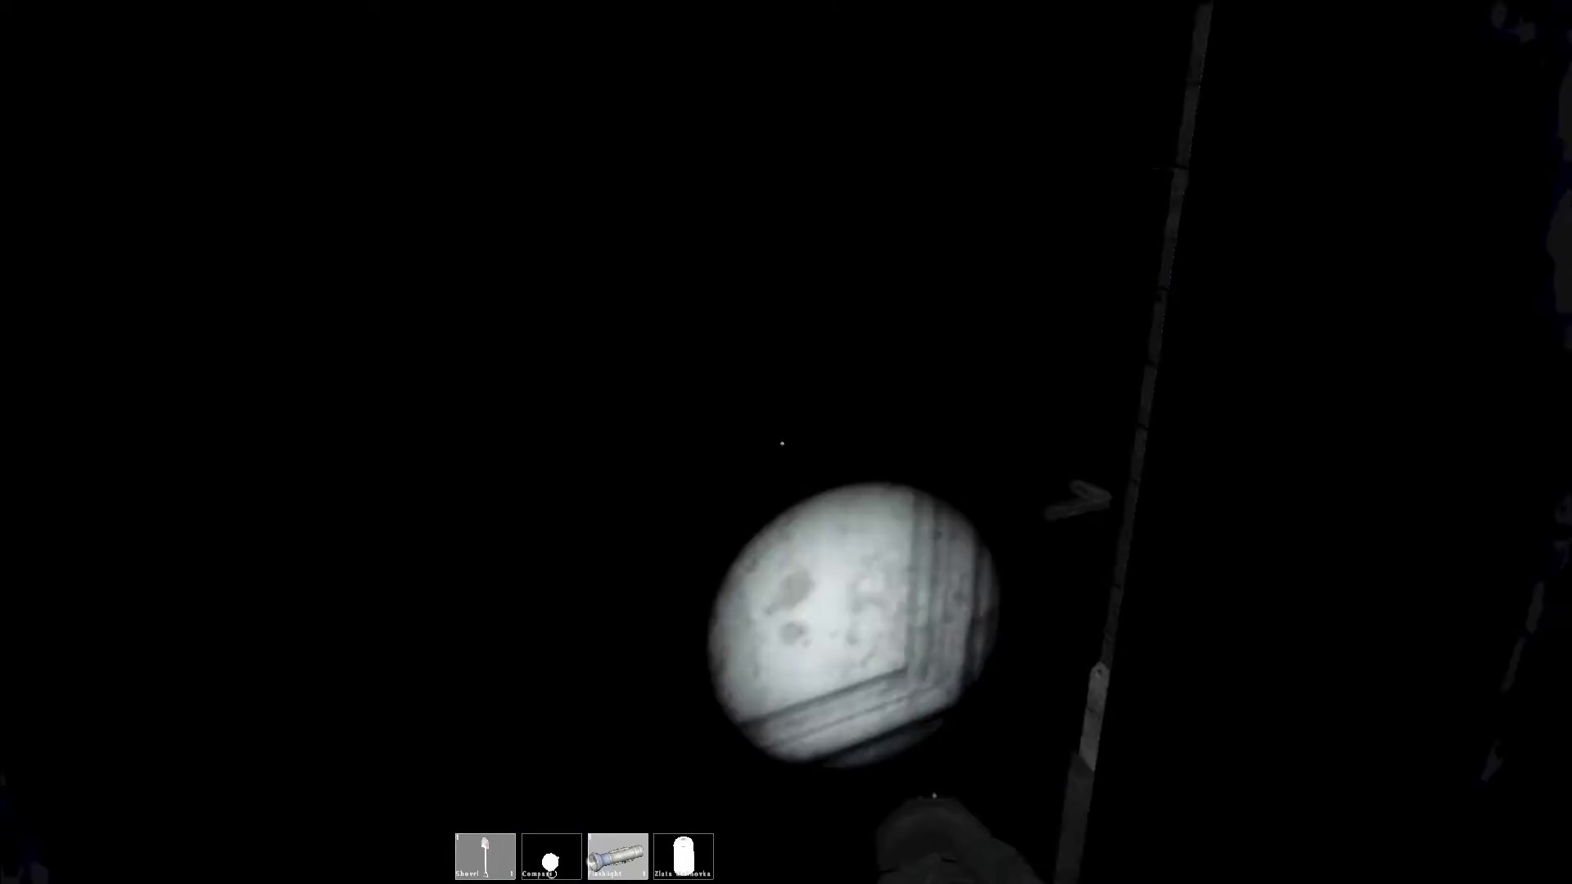
key(w)
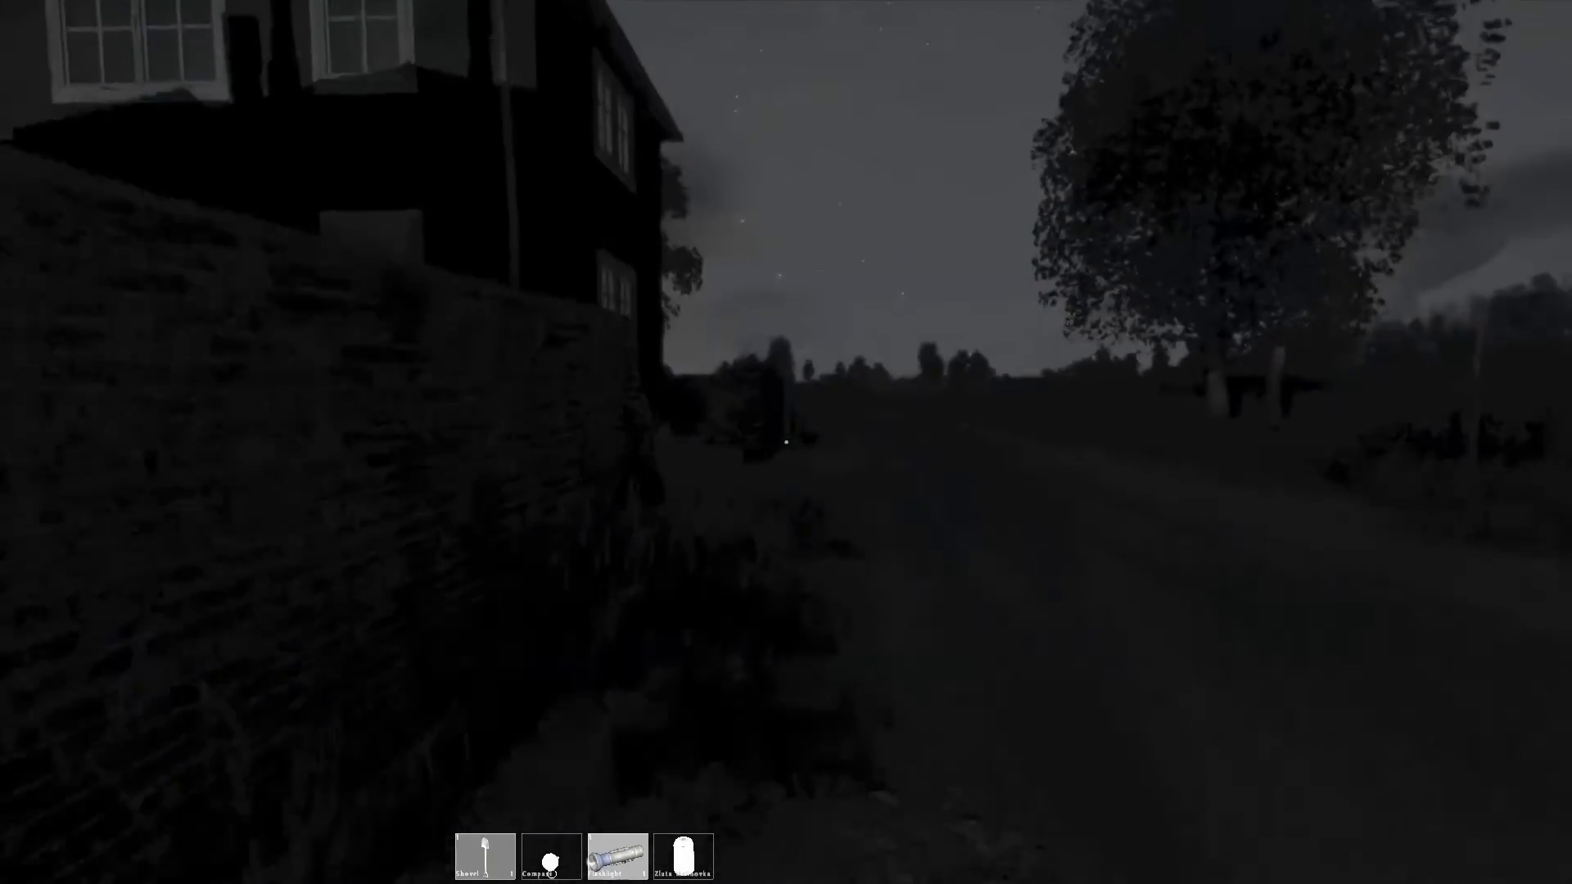
key(w)
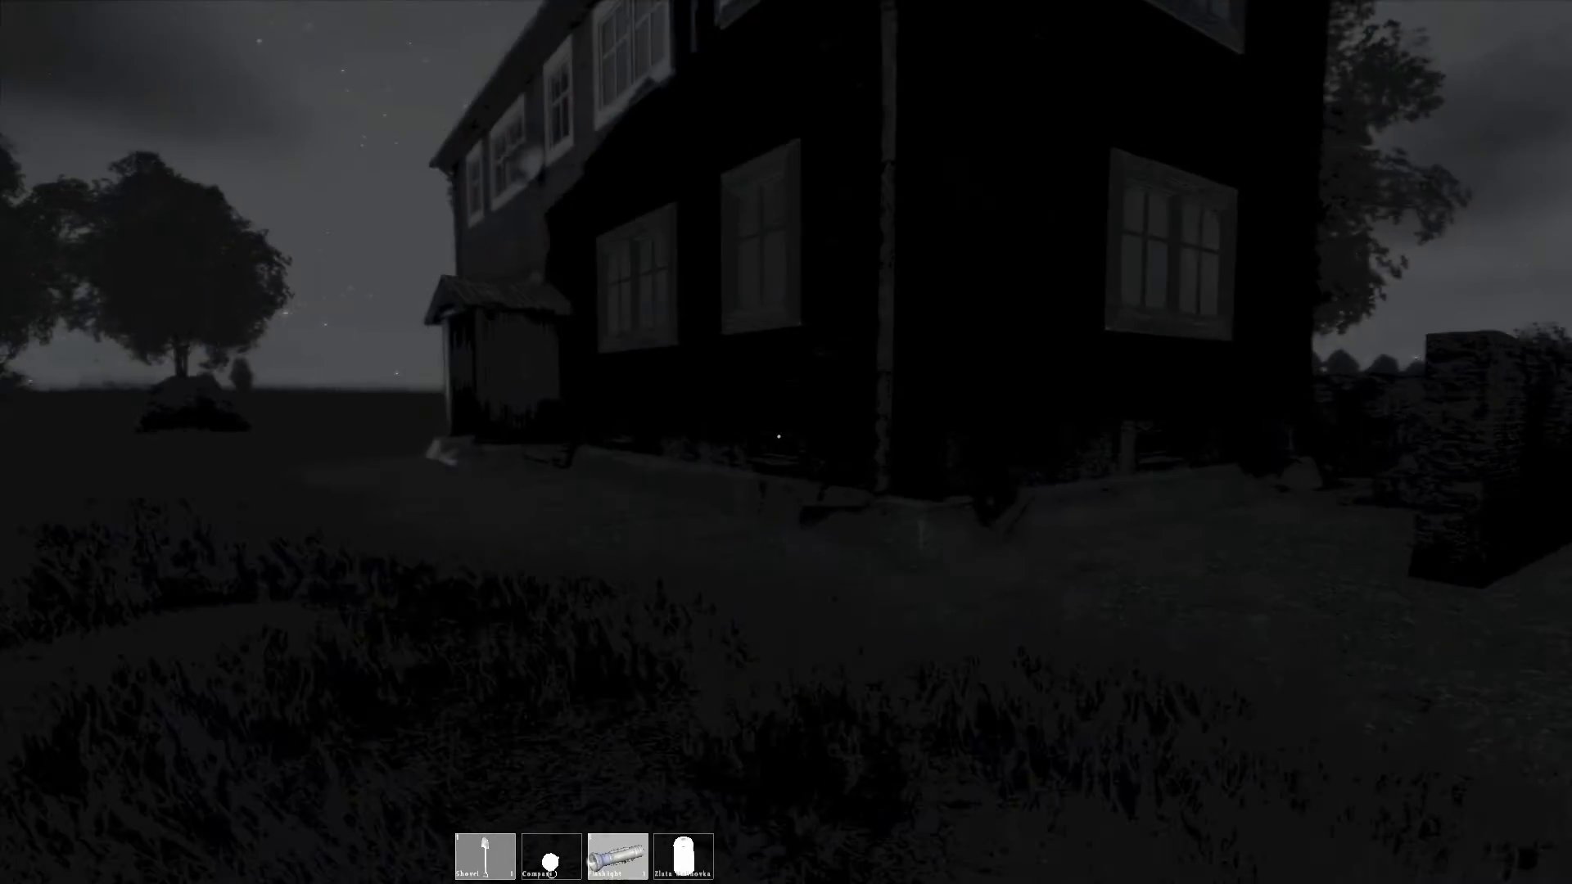
key(w)
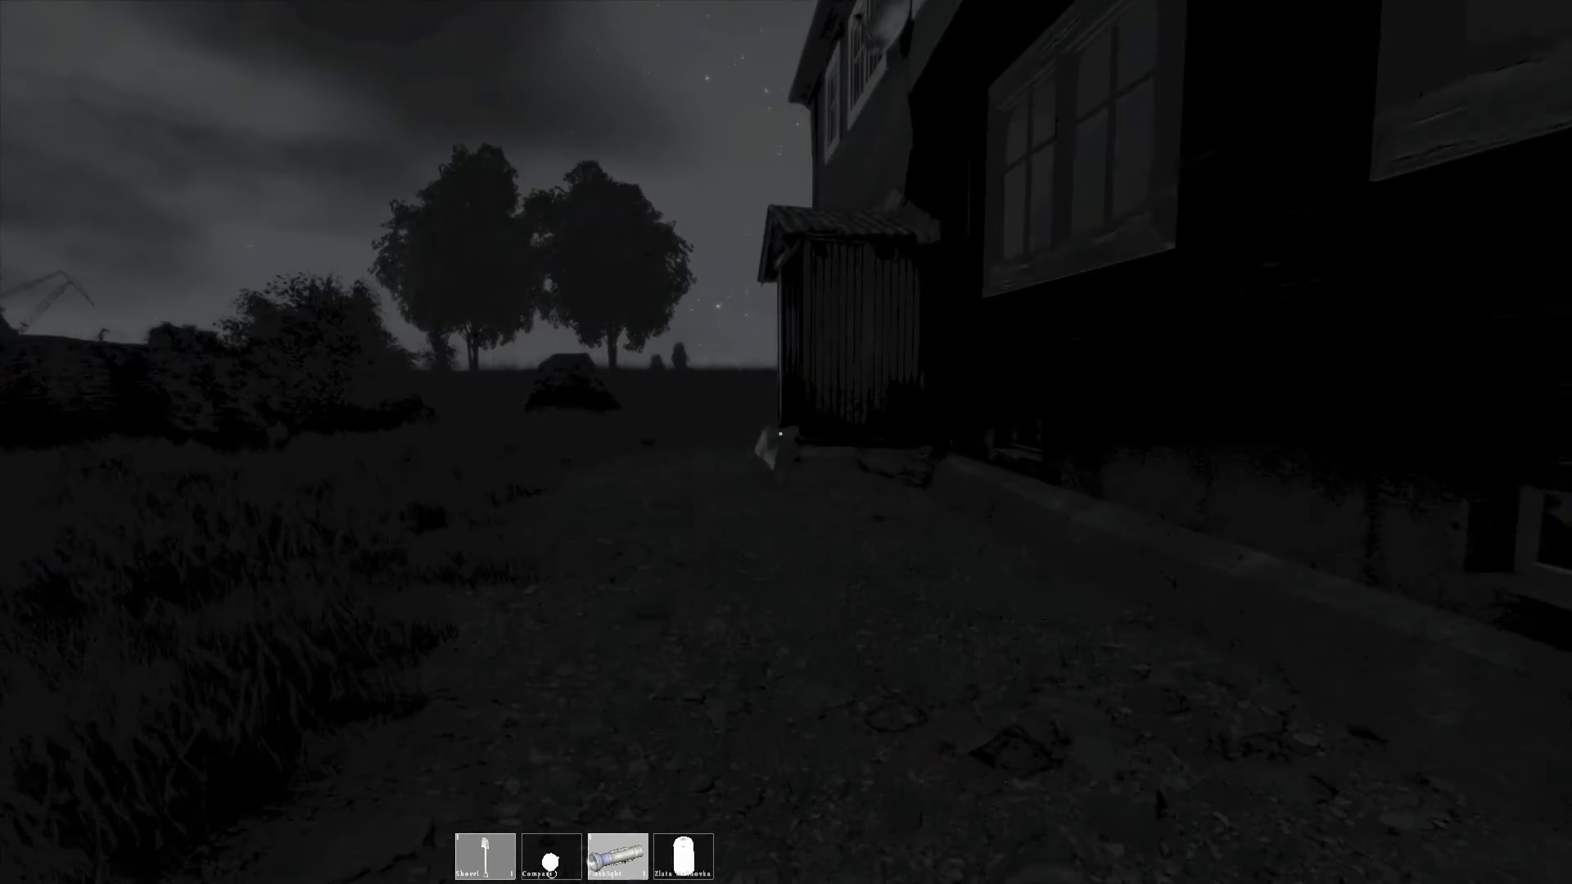
key(w)
key(w)
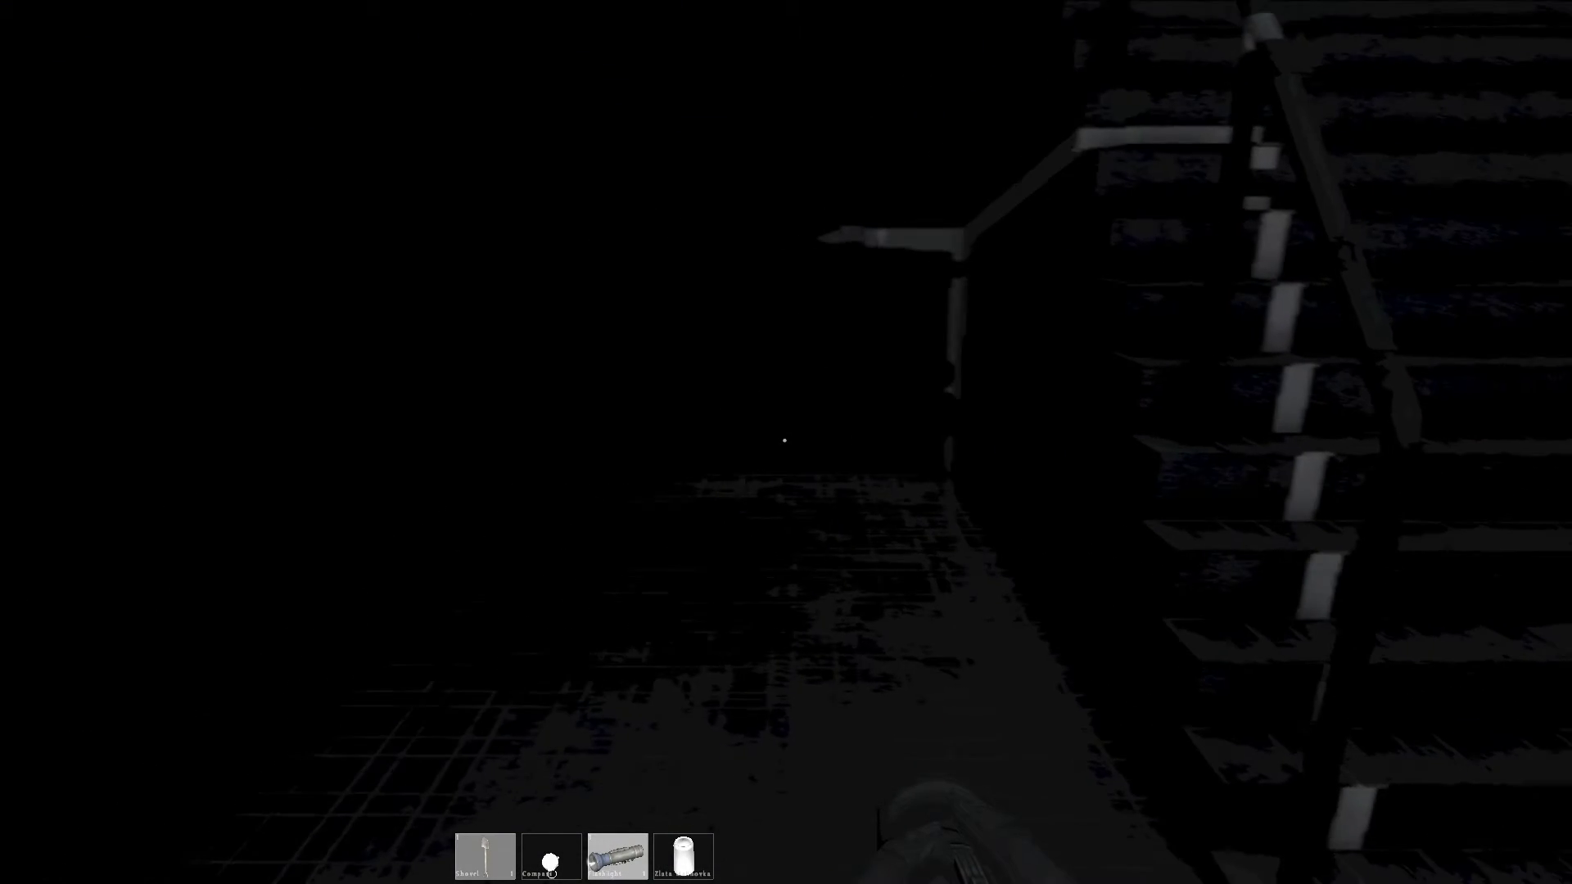
- Turn the flashlight on and walk from the stairwell into the wallpapered room
key(f)
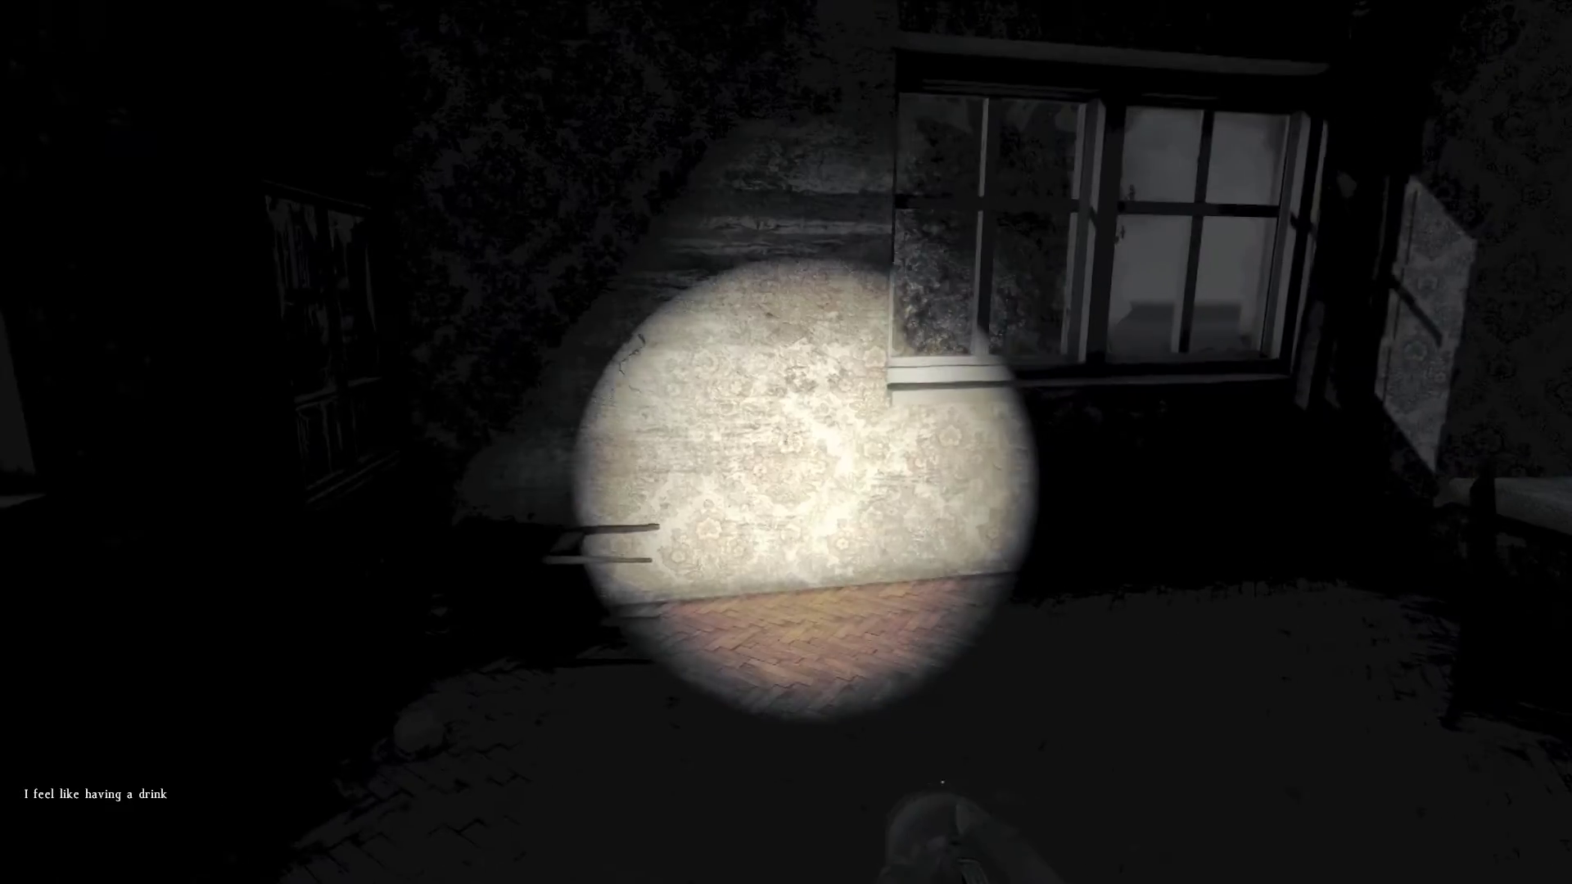
- Walk to the bookcase corner, look at the canteen, and open the inventory
key(w)
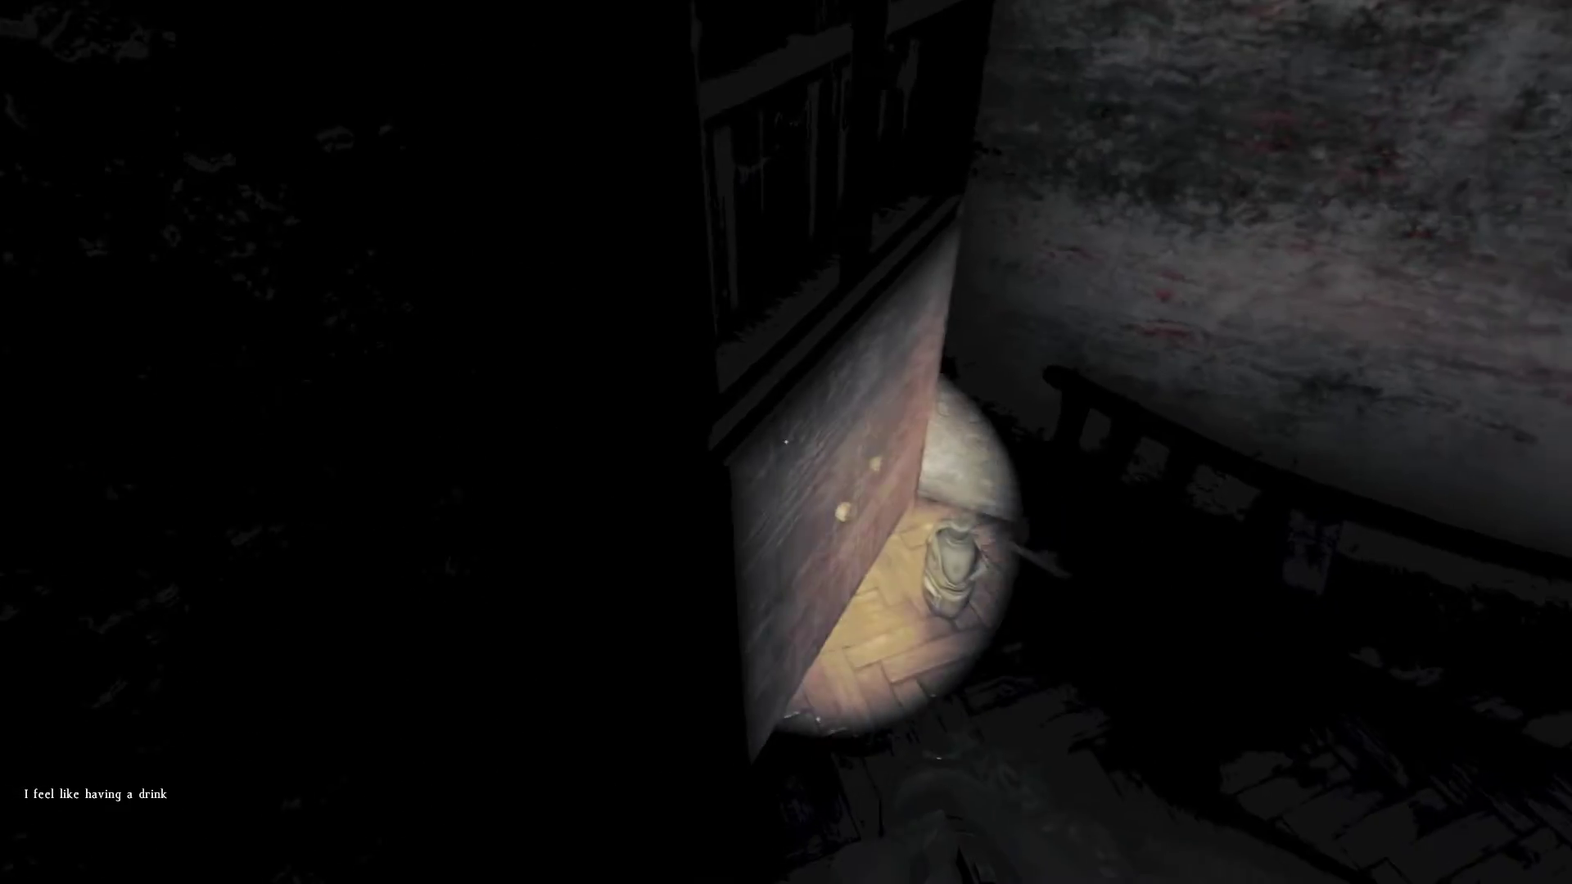
key(Tab)
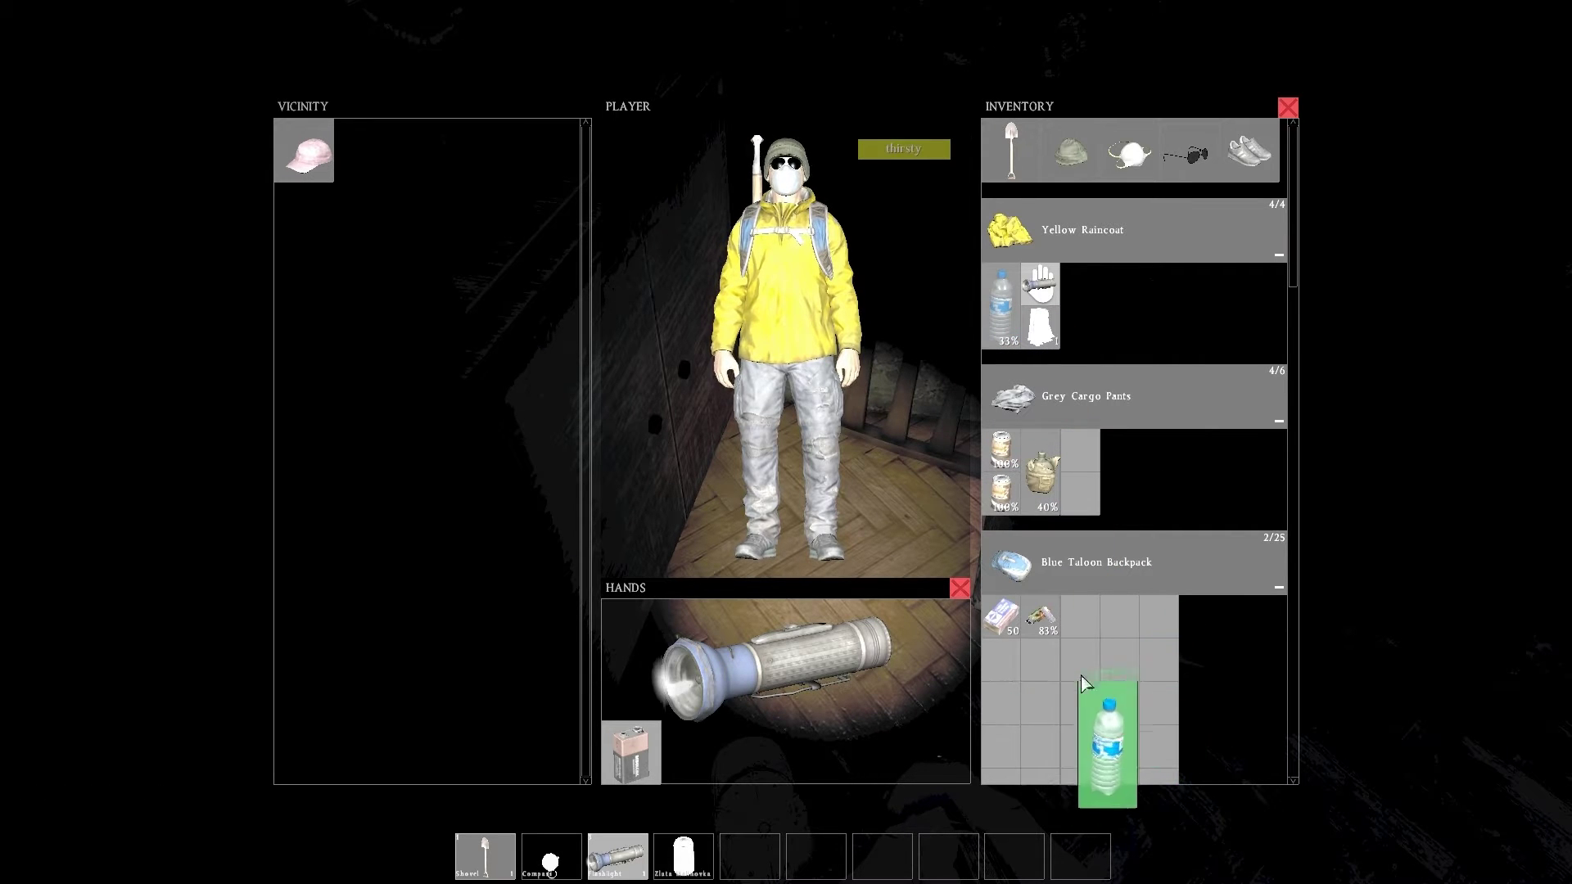
drag(1132, 667, 1092, 608)
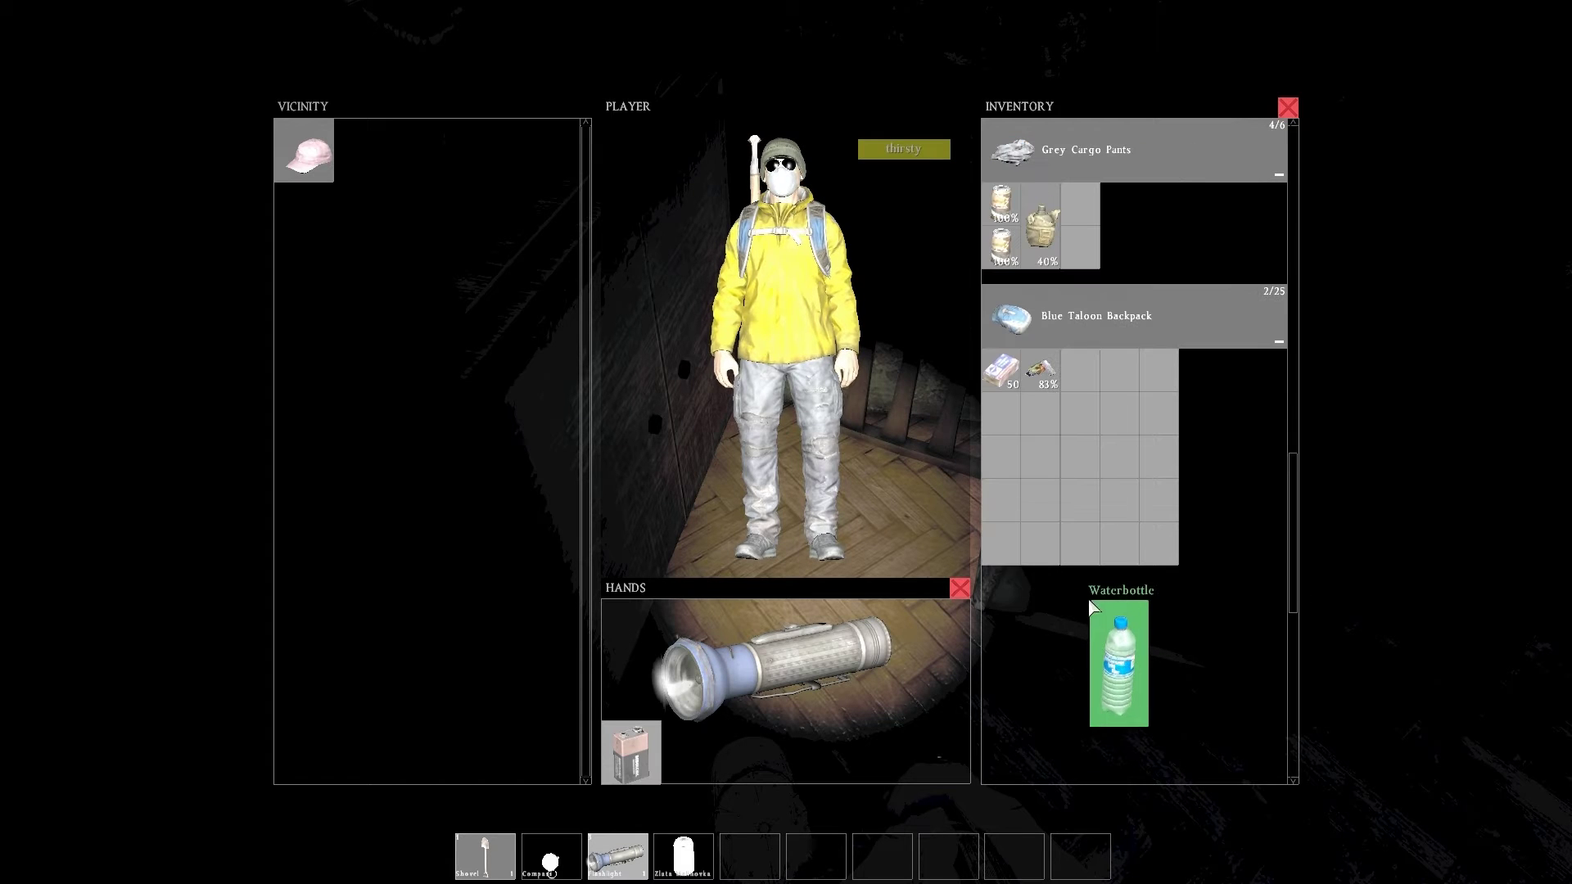
drag(996, 507, 997, 510)
scroll(1063, 441, up, 2)
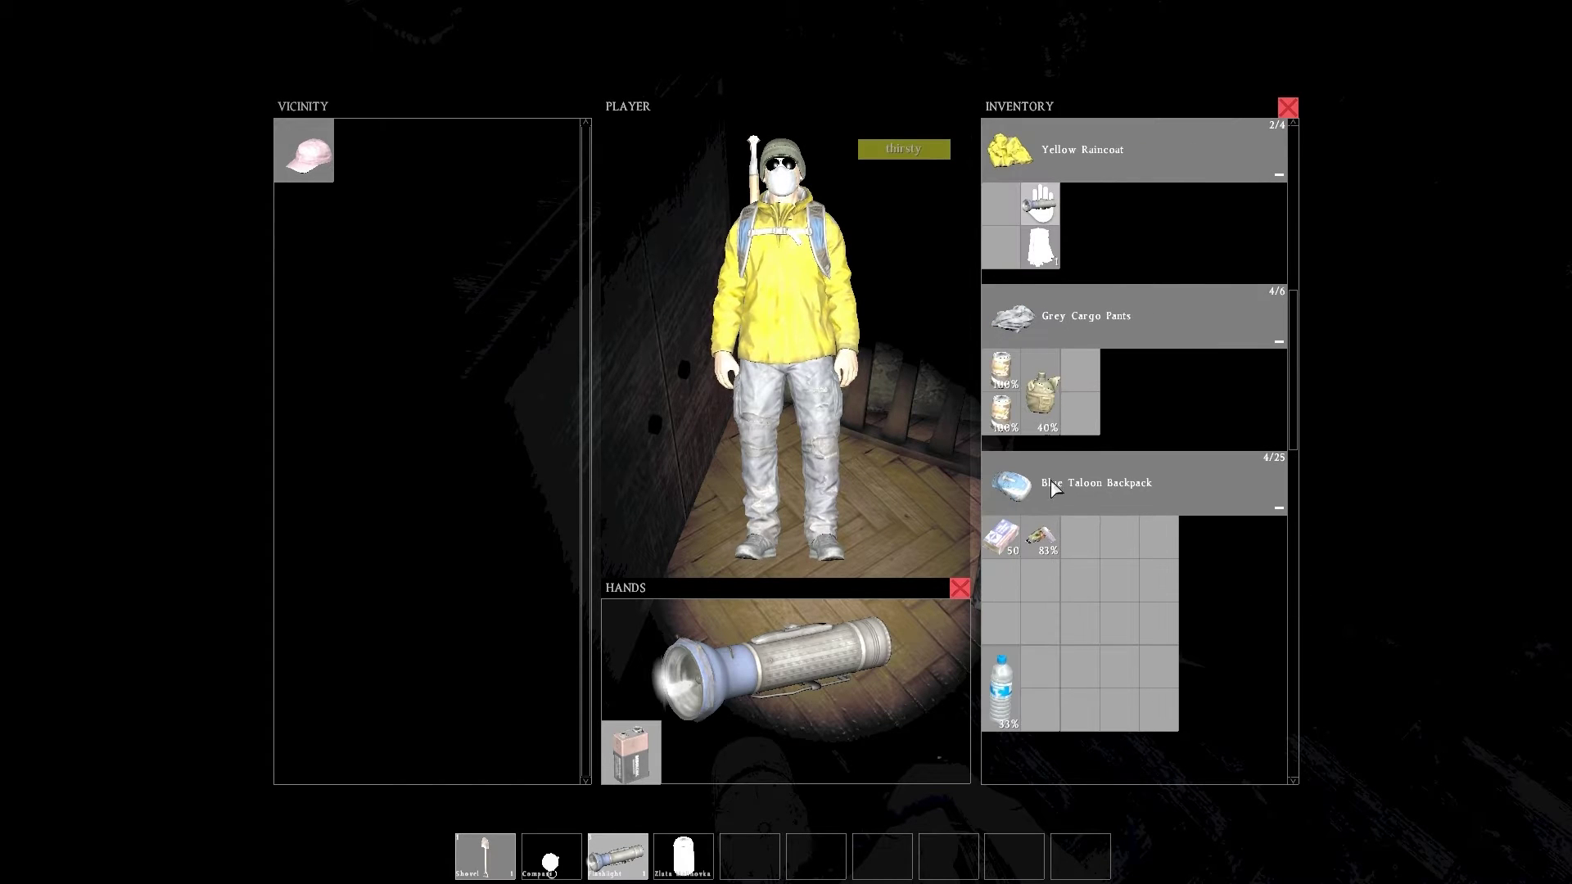
- Drag the waterbottle from the Yellow Raincoat into the Blue Taloon Backpack, then close the inventory
key(Tab)
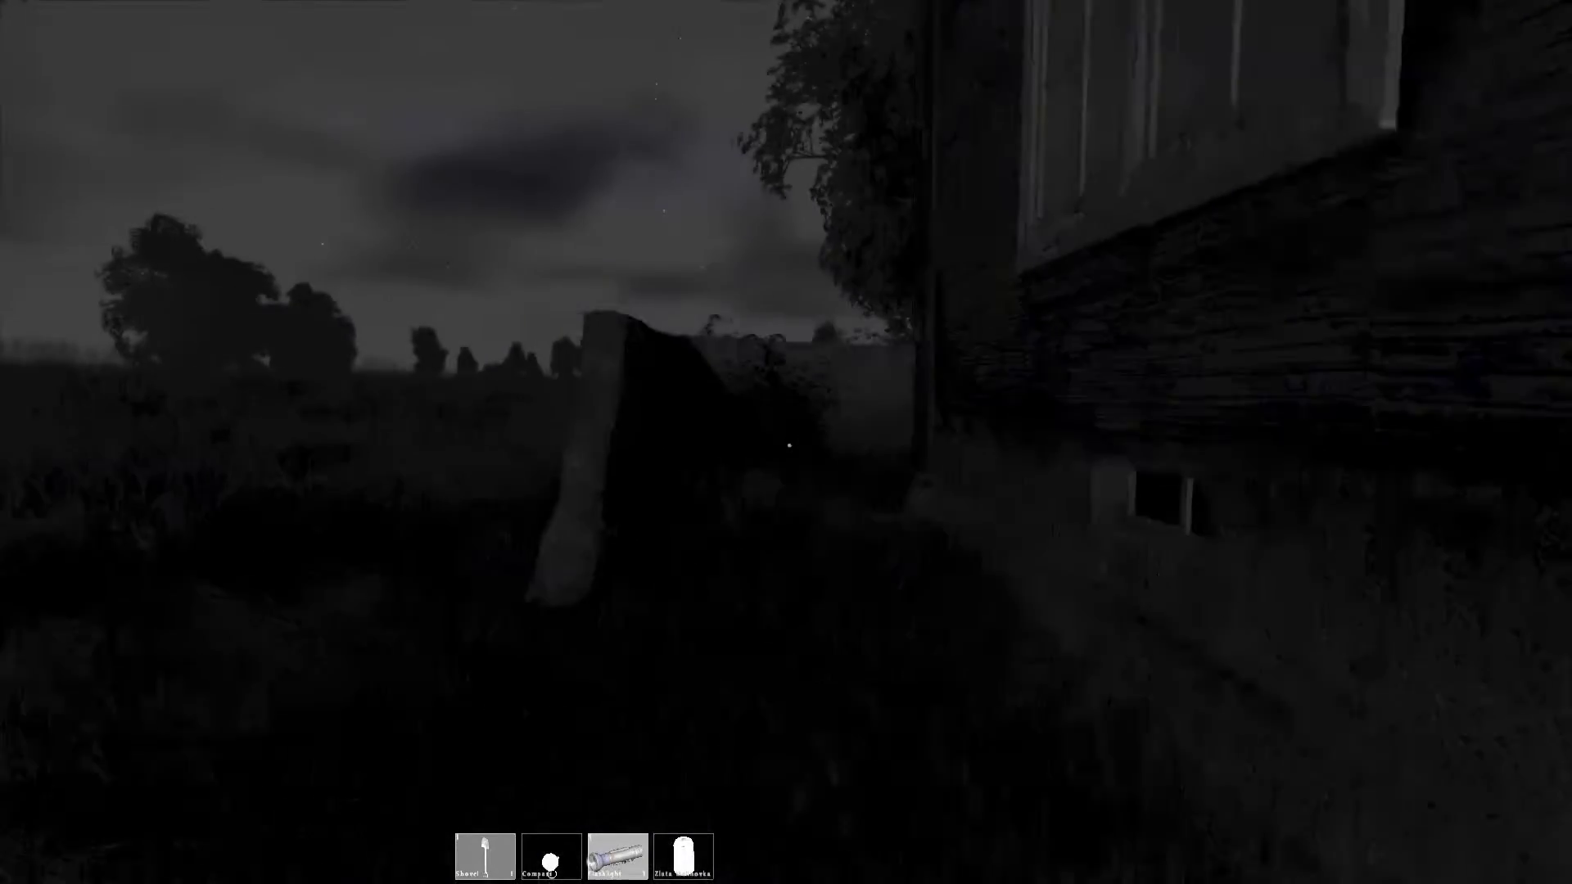
key(w)
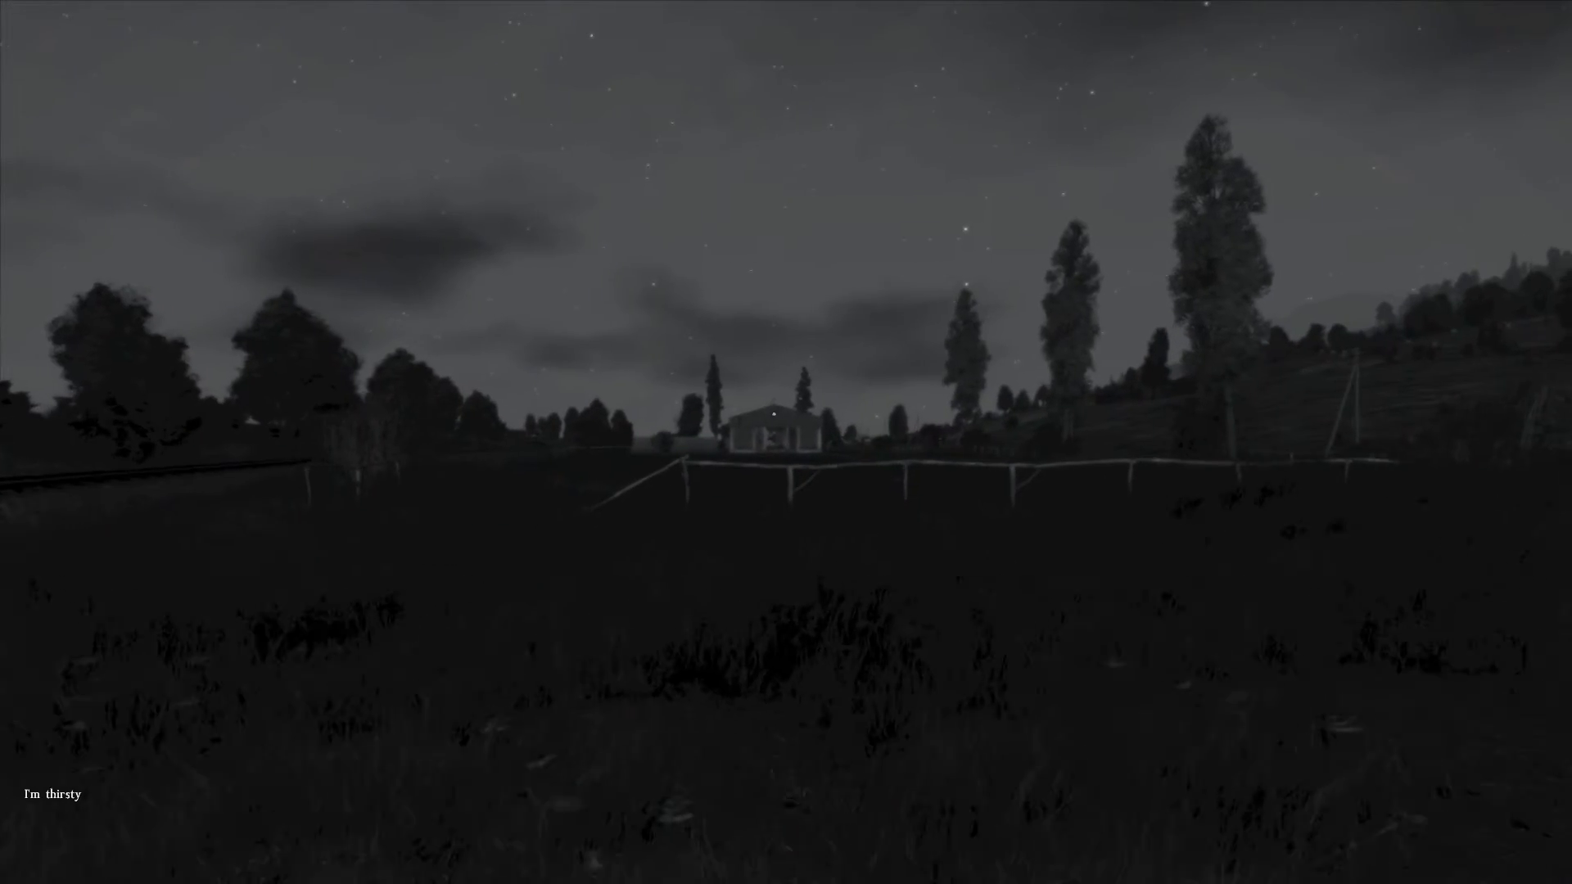
- Walk along the building wall and across the dark field toward the distant house
key(w)
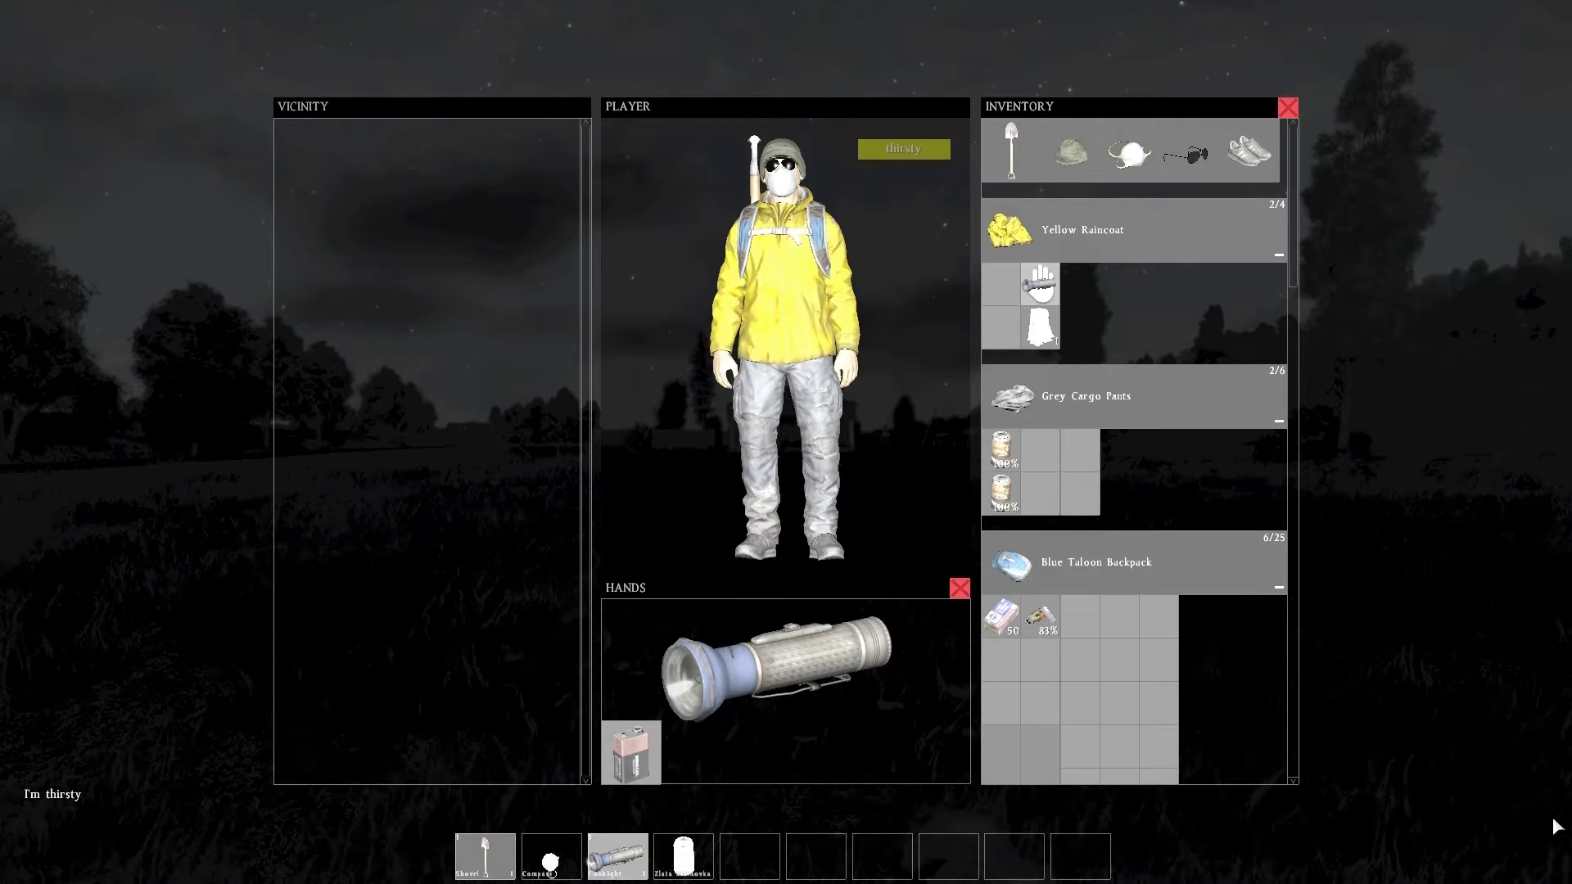
key(Tab)
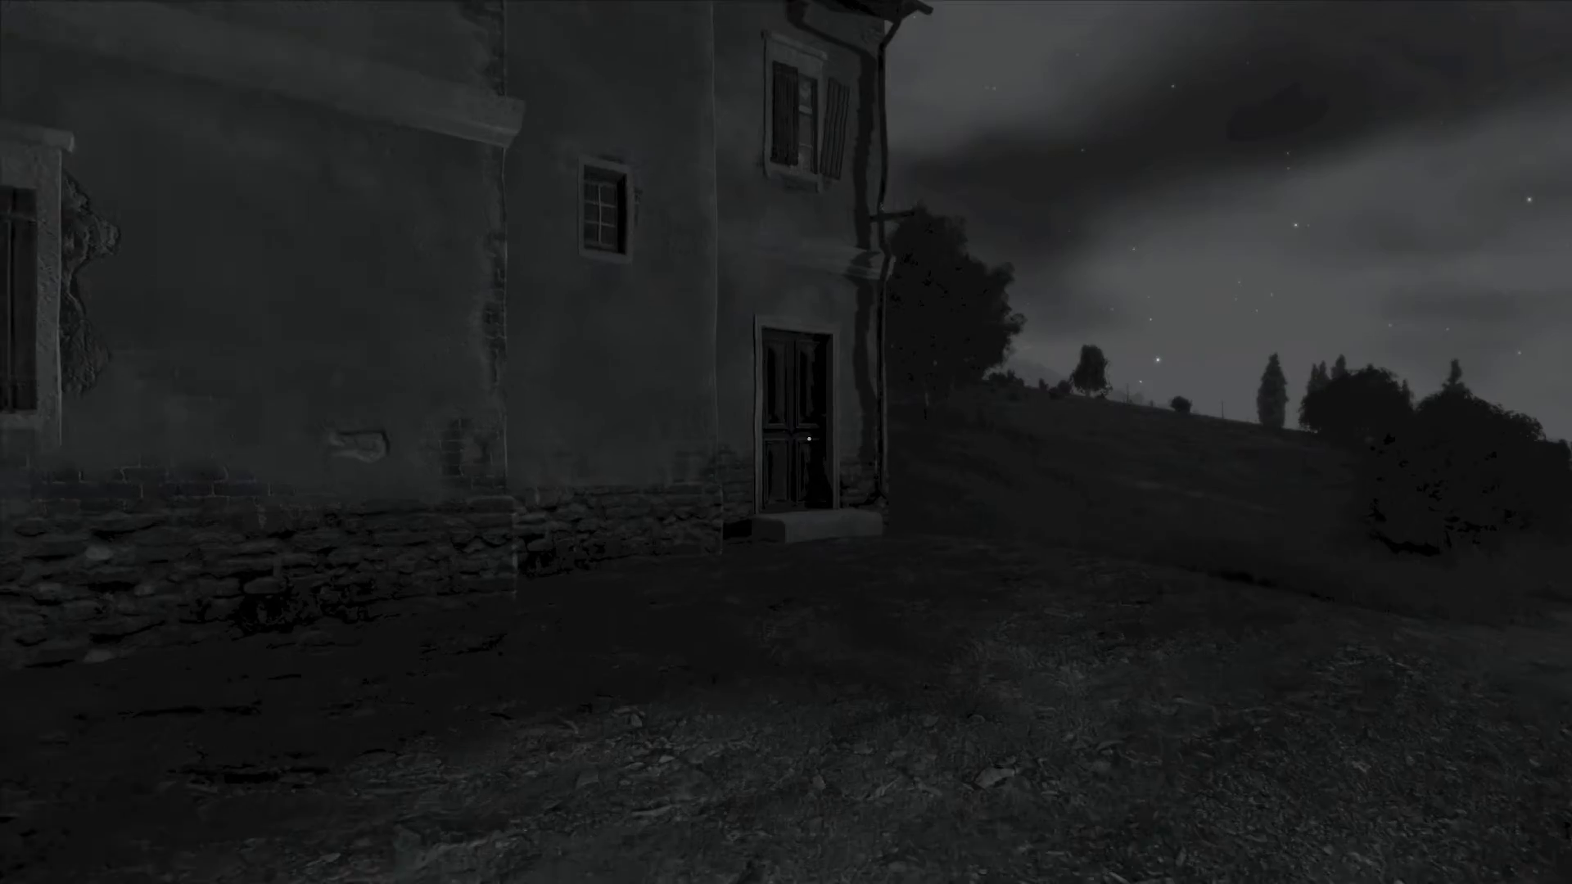
- Walk up to the two-storey stone house's front door with the flashlight on
key(l)
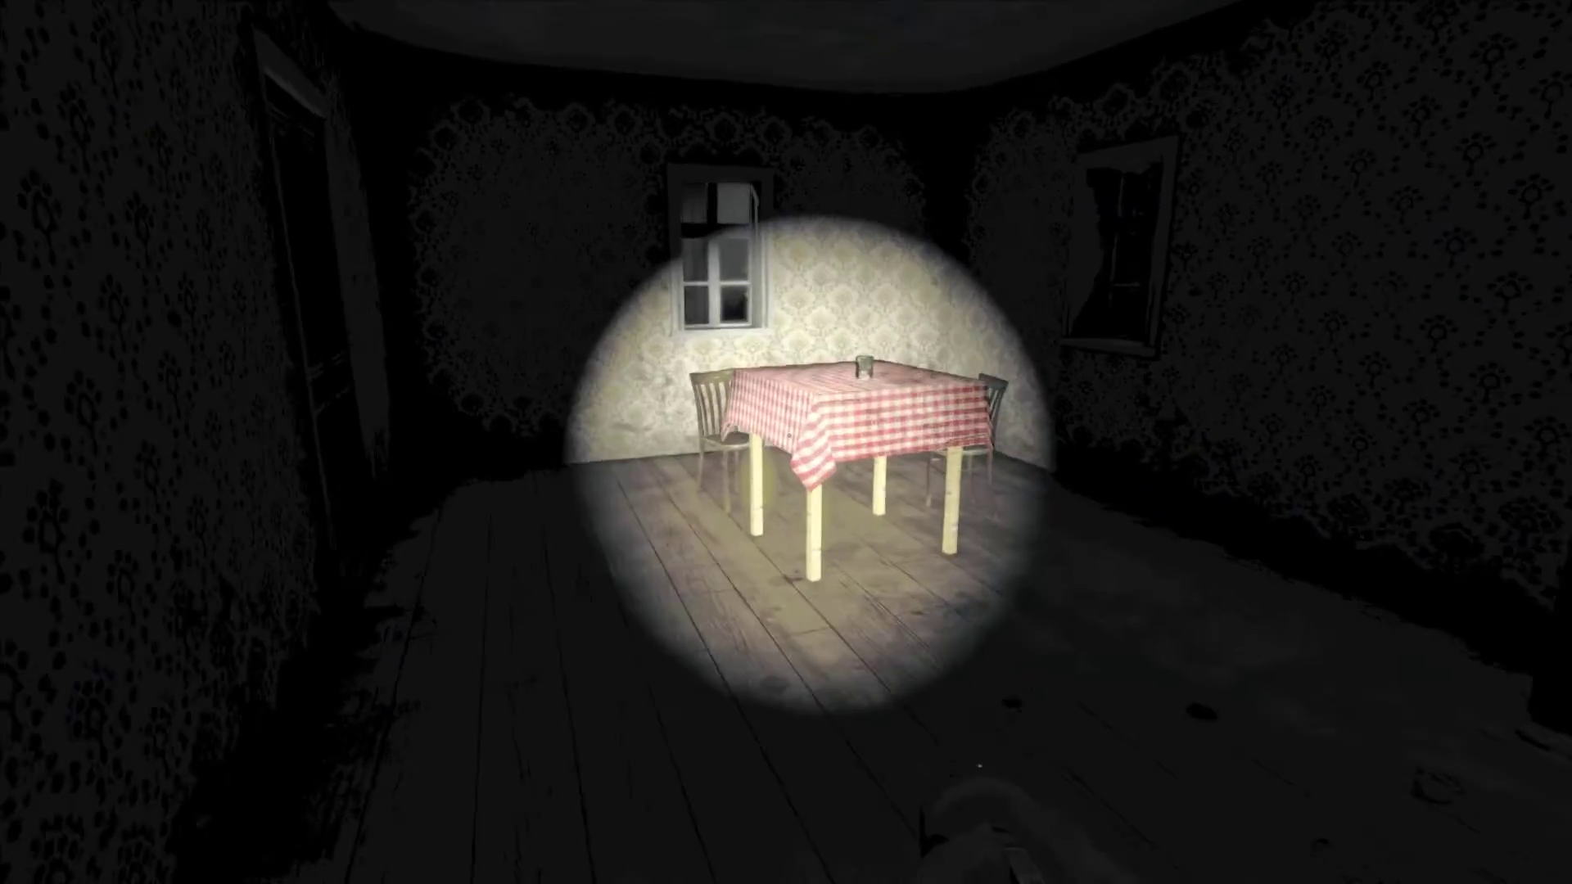
key(w)
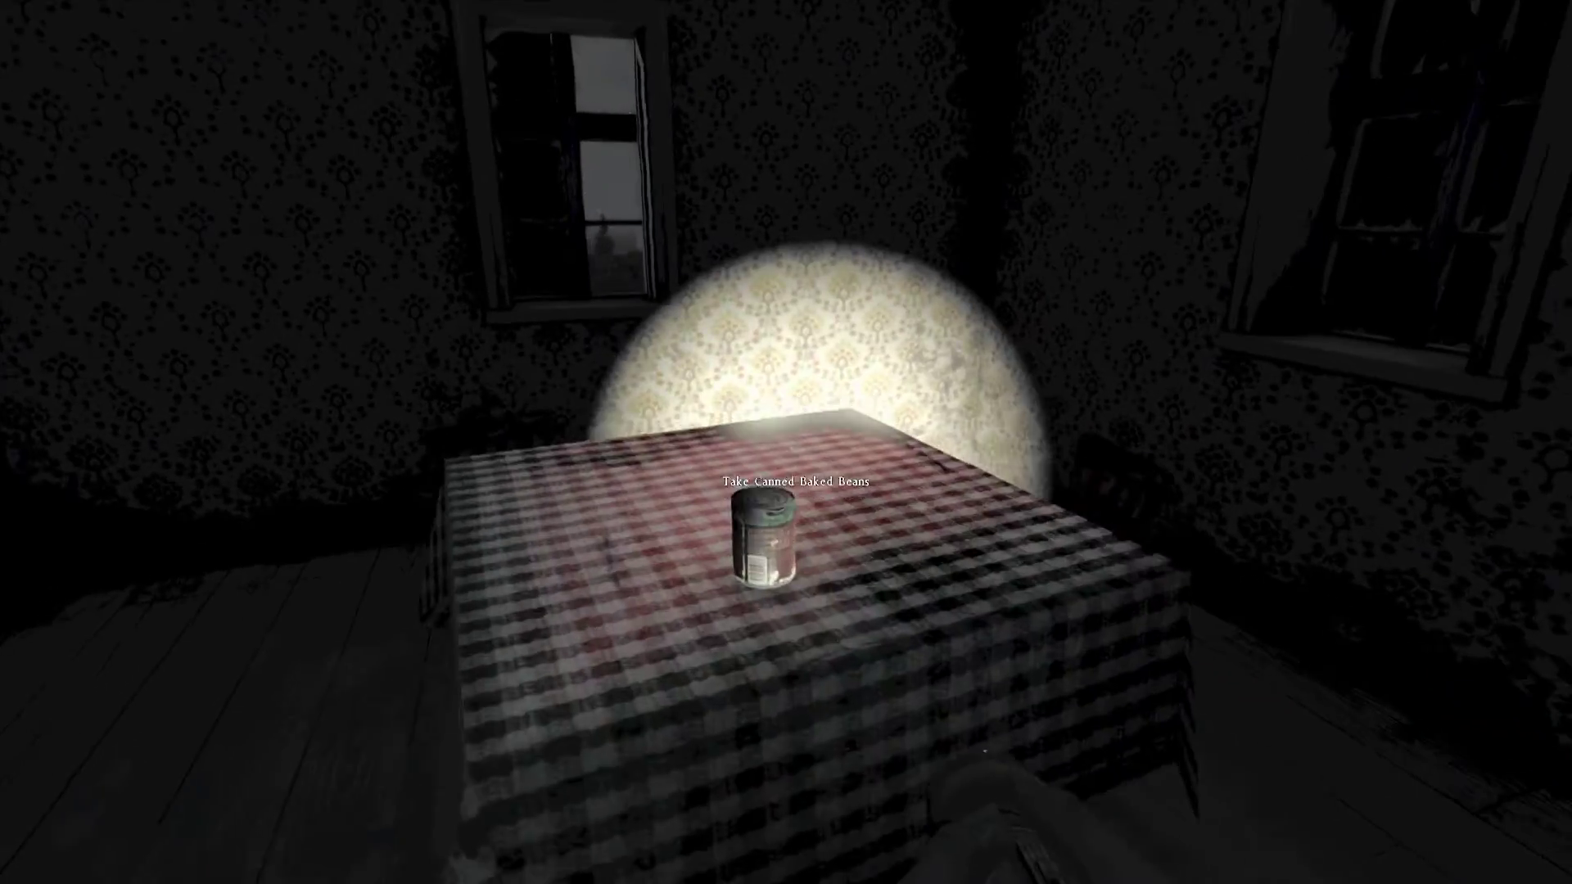
- Walk to the checkered table and move the Canned Baked Beans from Vicinity into the backpack
key(Tab)
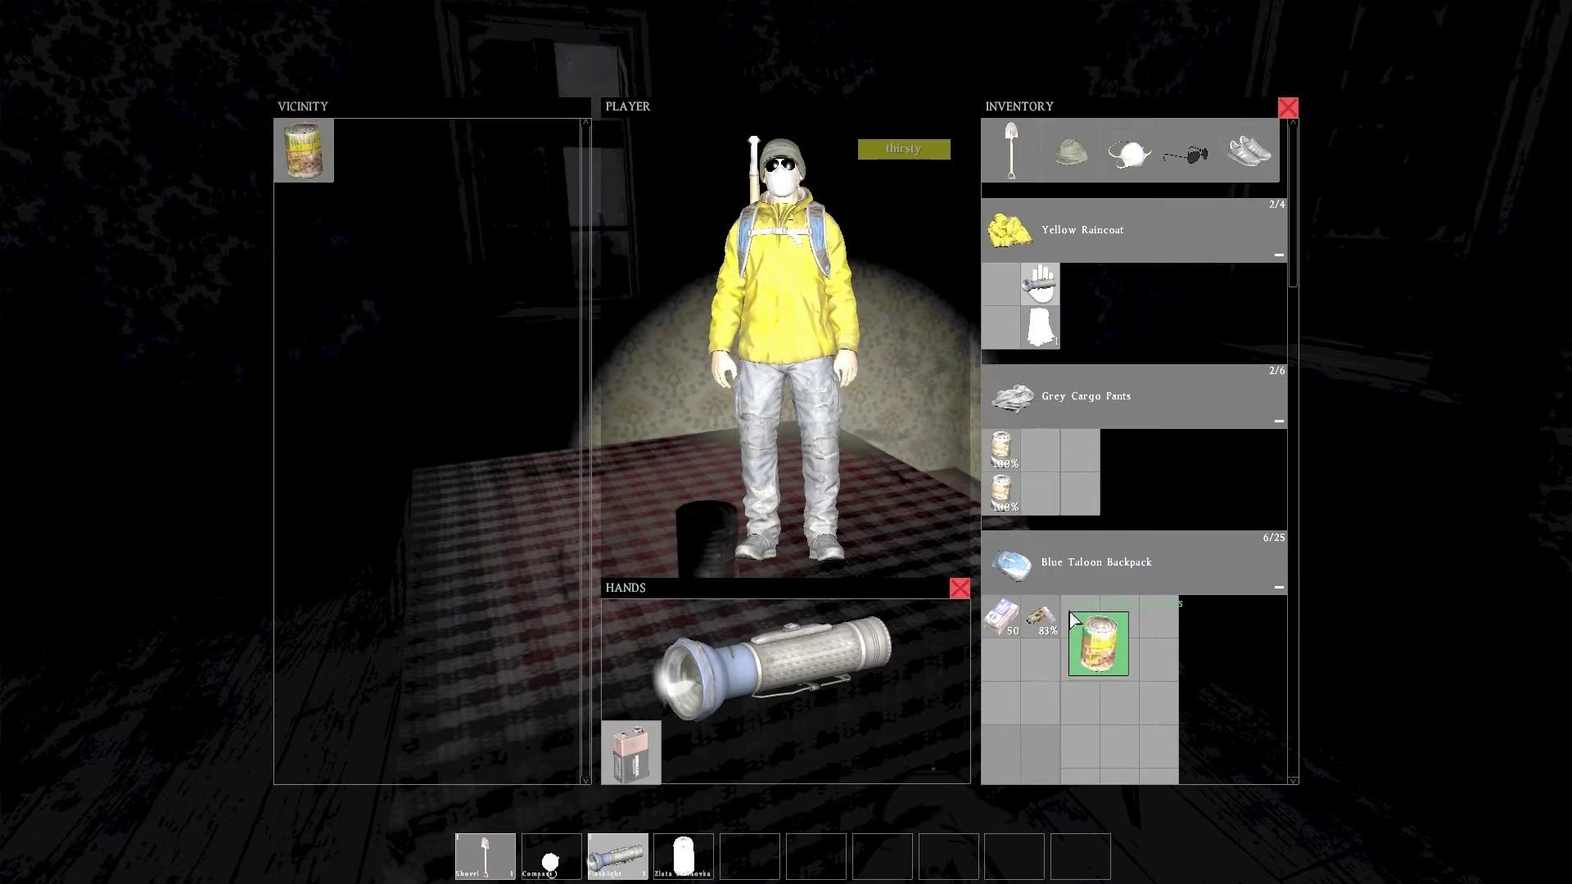
key(Tab)
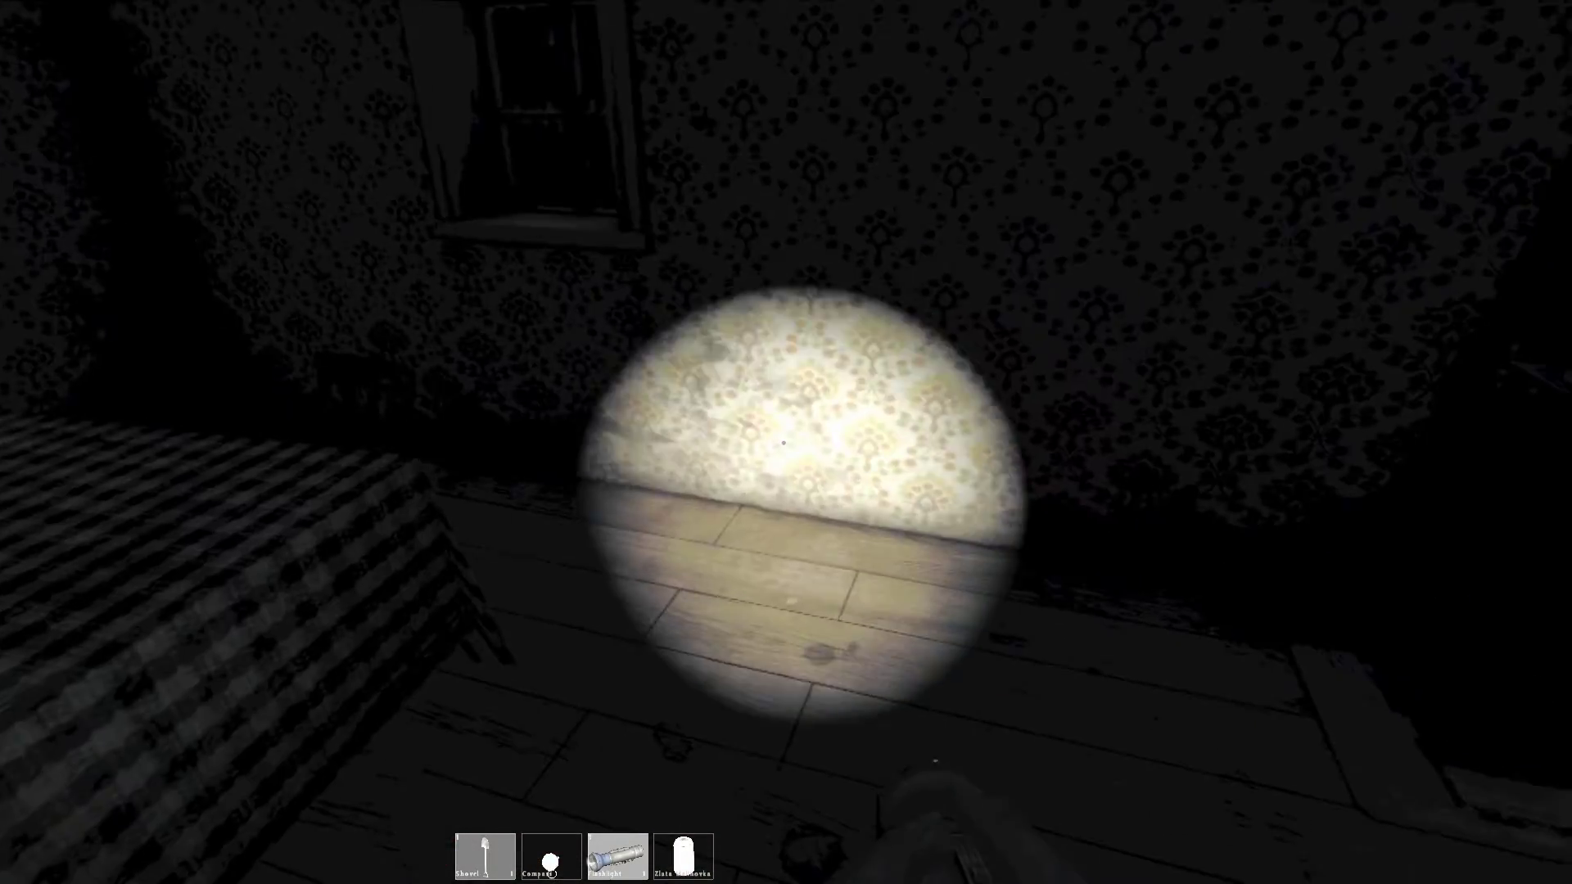
- Open the door to the grassy yard, then go back through the wallpapered room into the hallway
key(w)
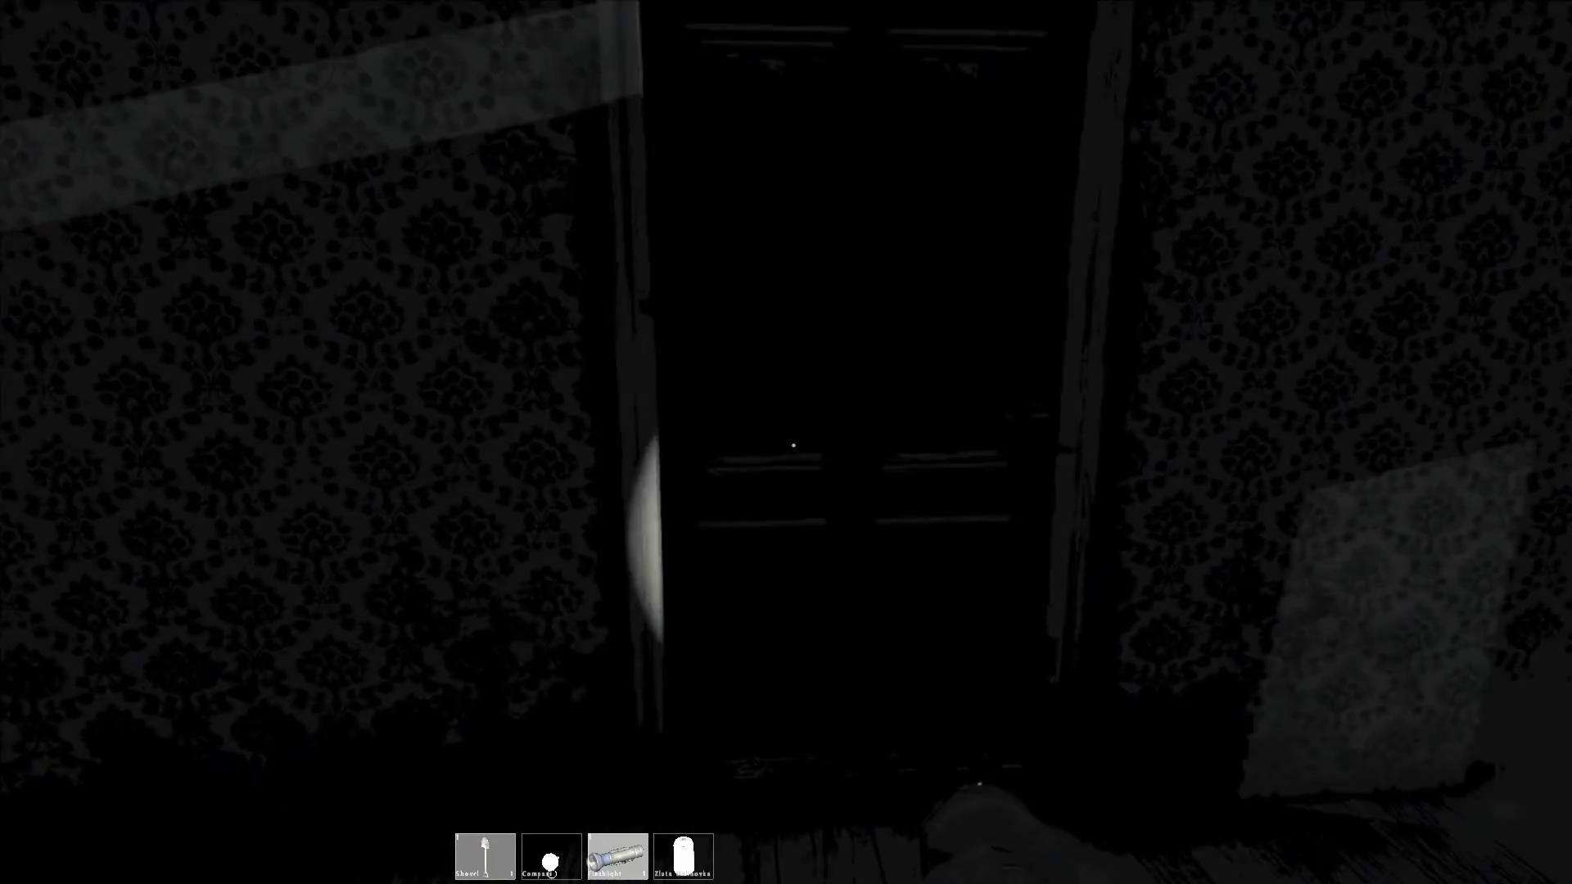
key(f)
key(w)
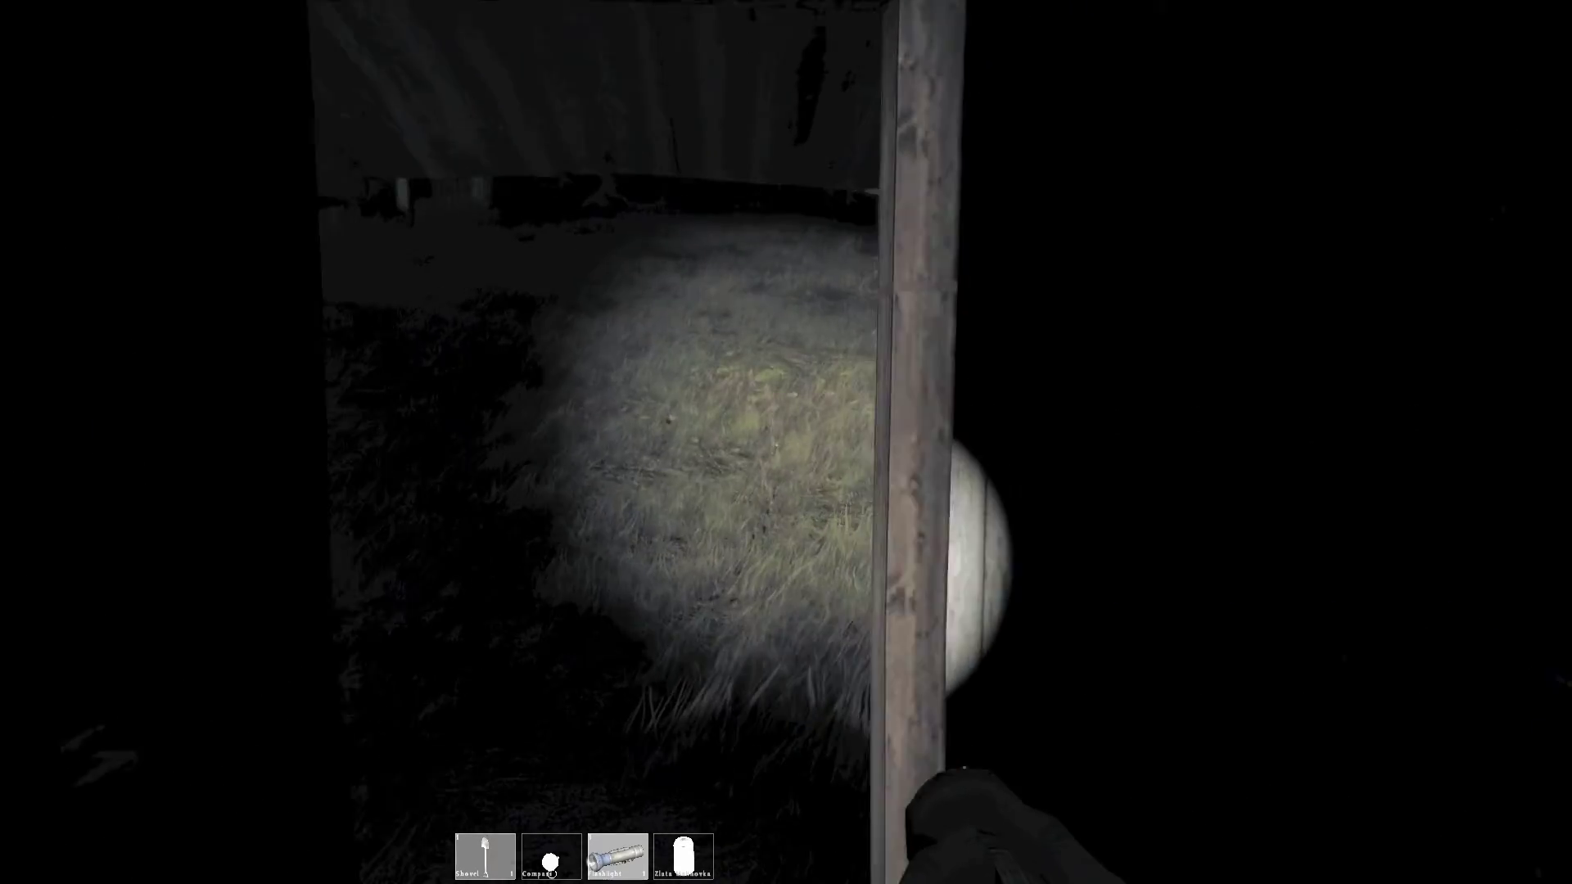
key(w)
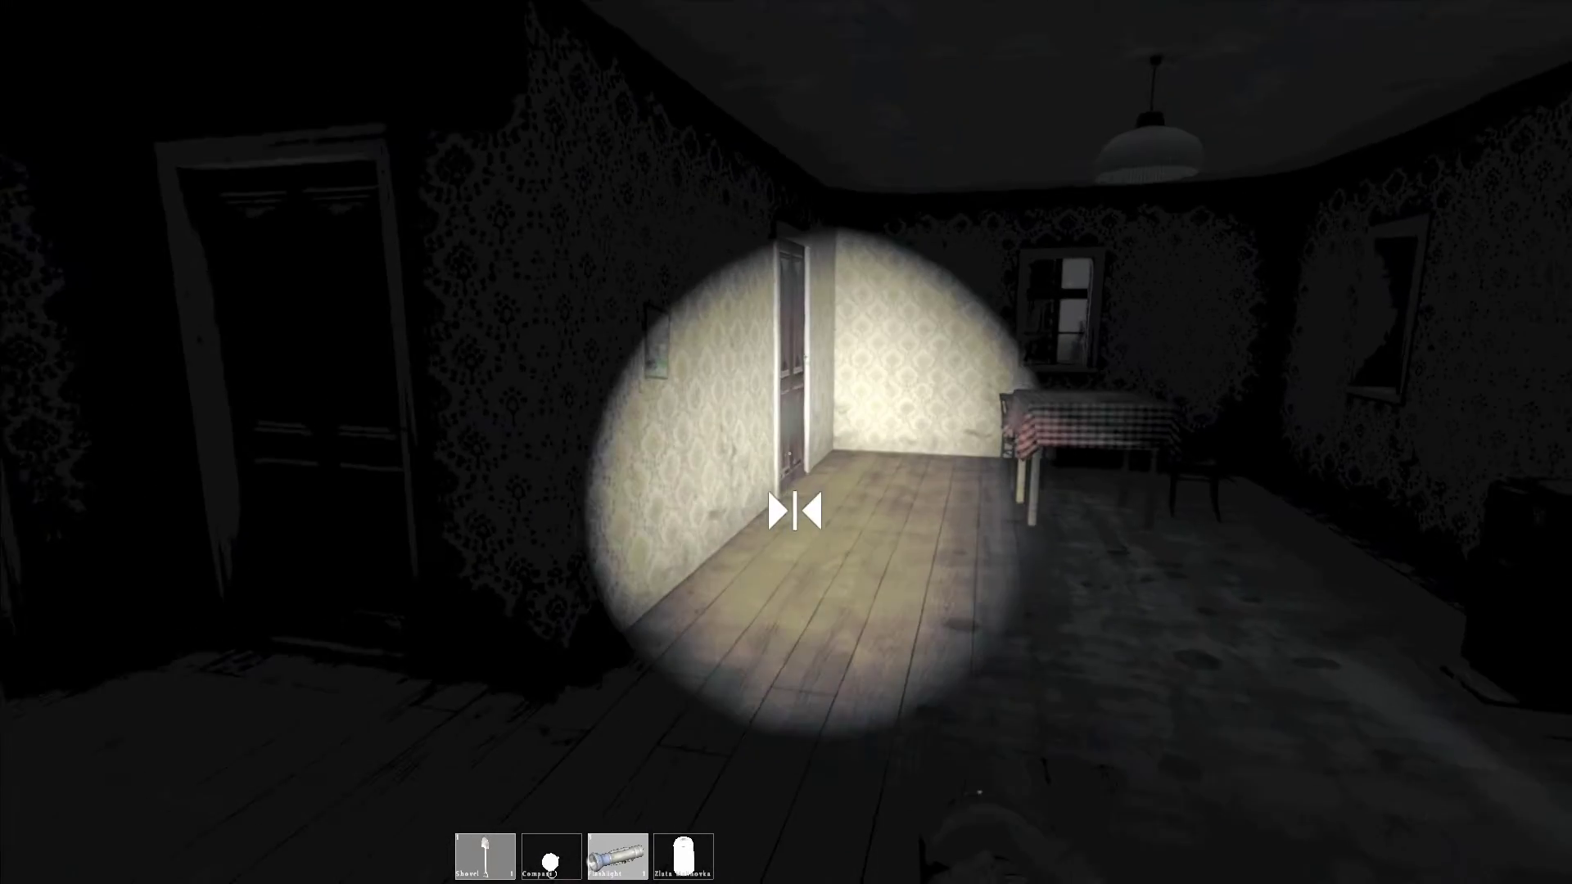
key(w)
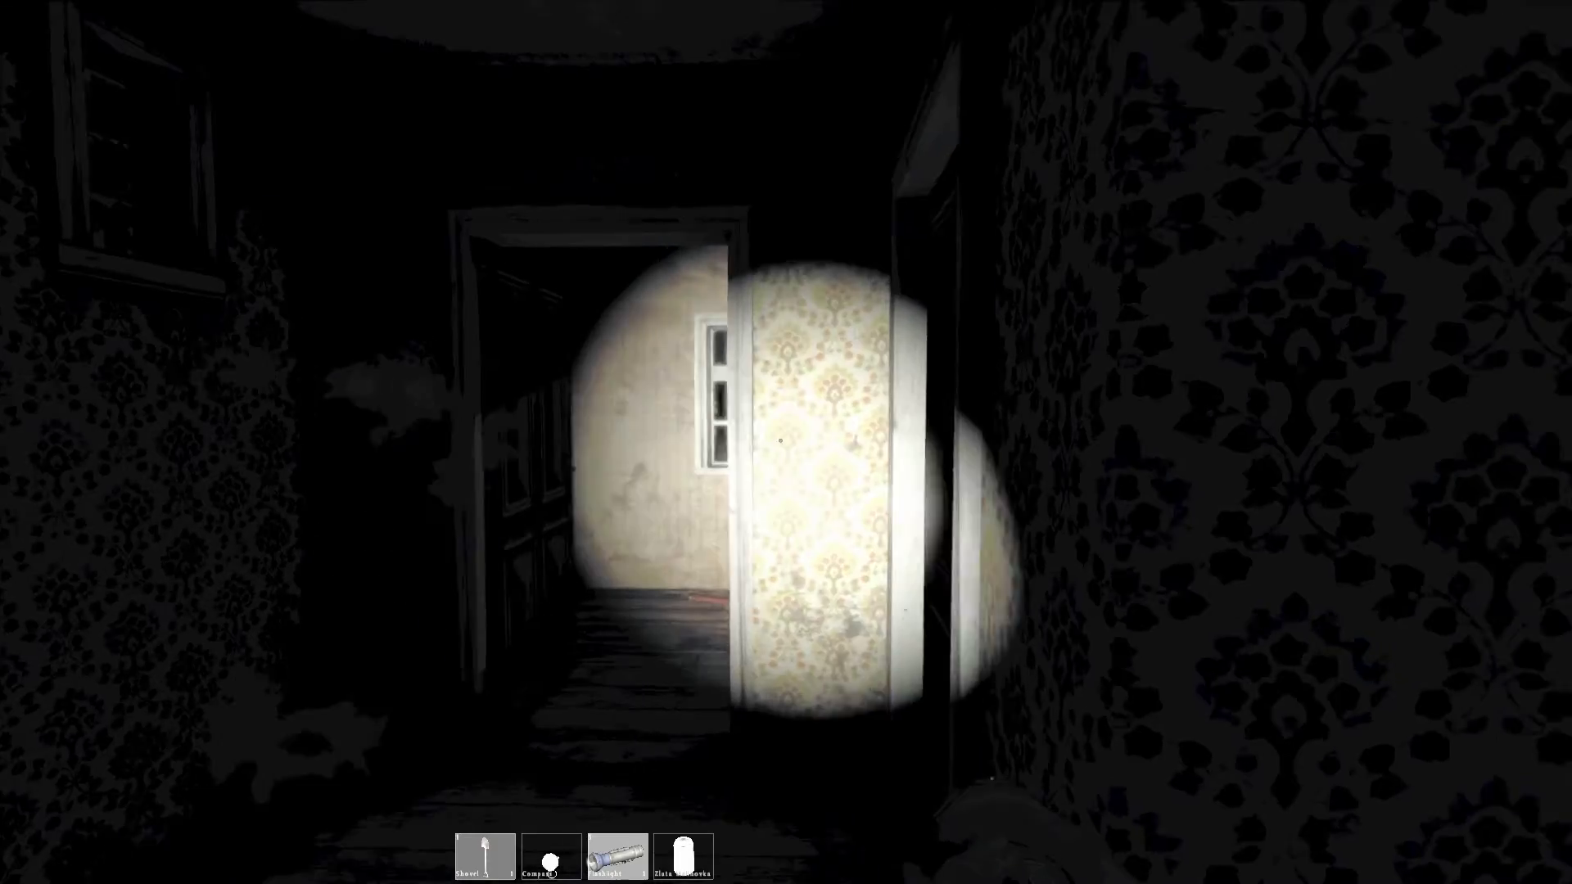
key(w)
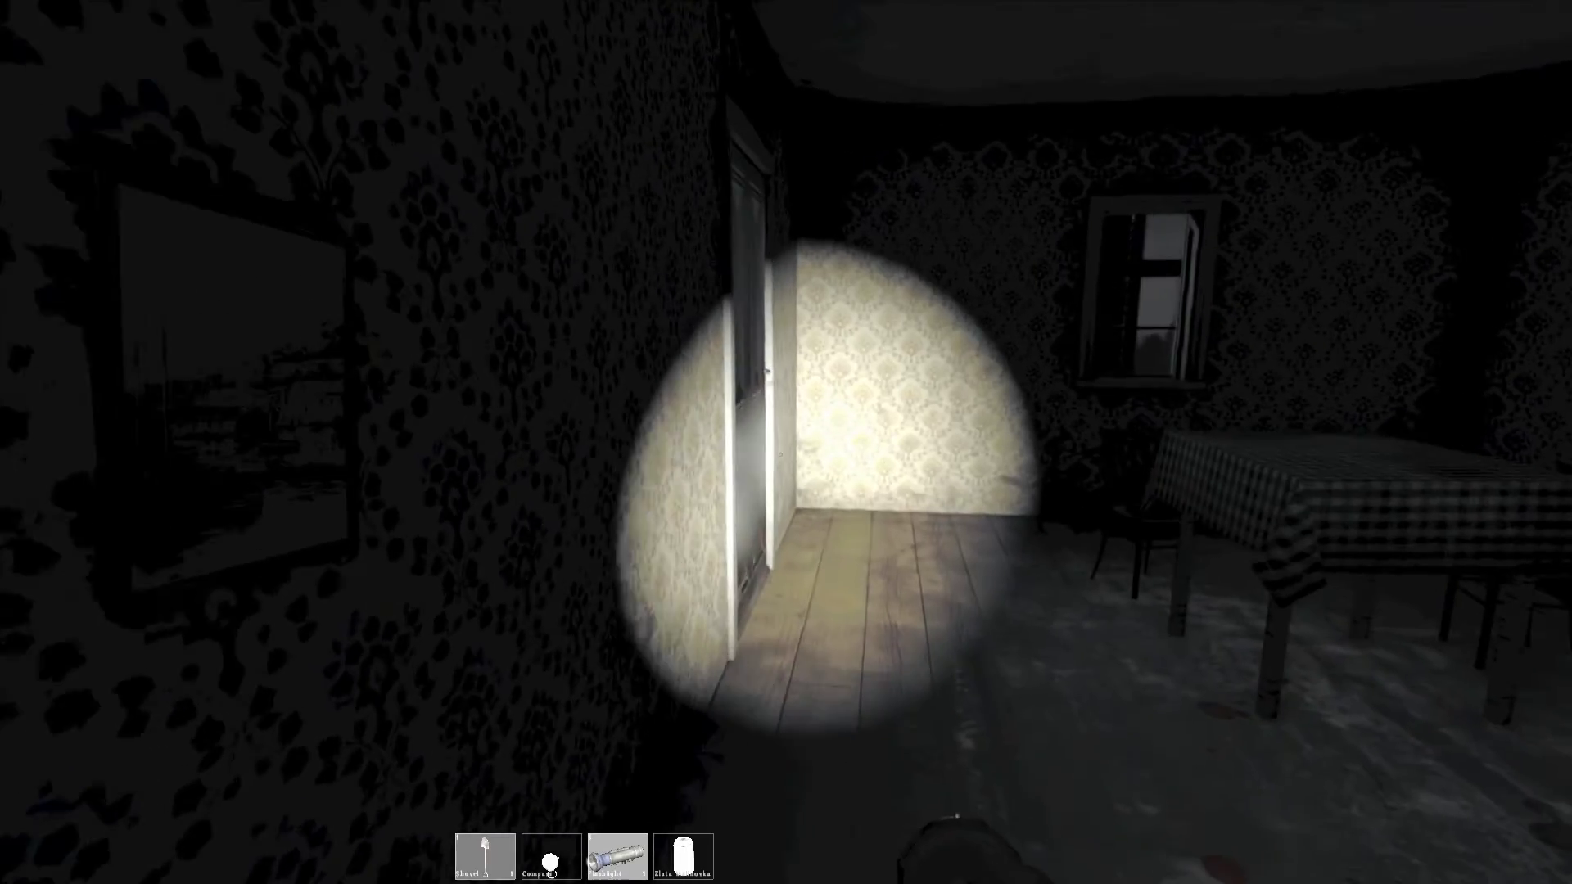
- Pass the staircase, open the dark door, and check the bedroom with the mattress and wardrobe
key(w)
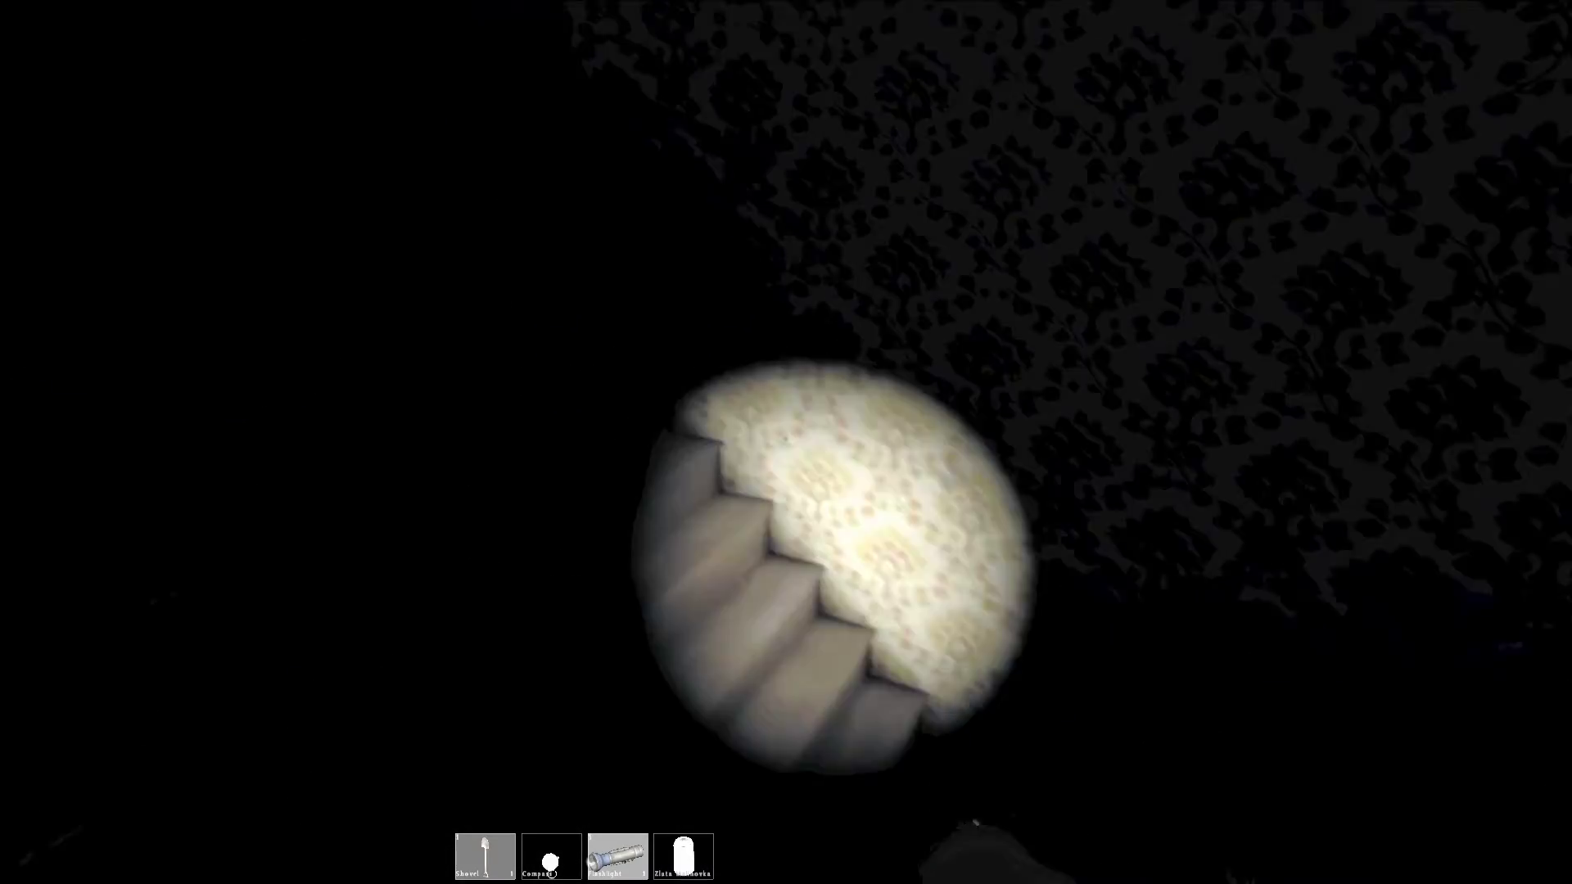
key(w)
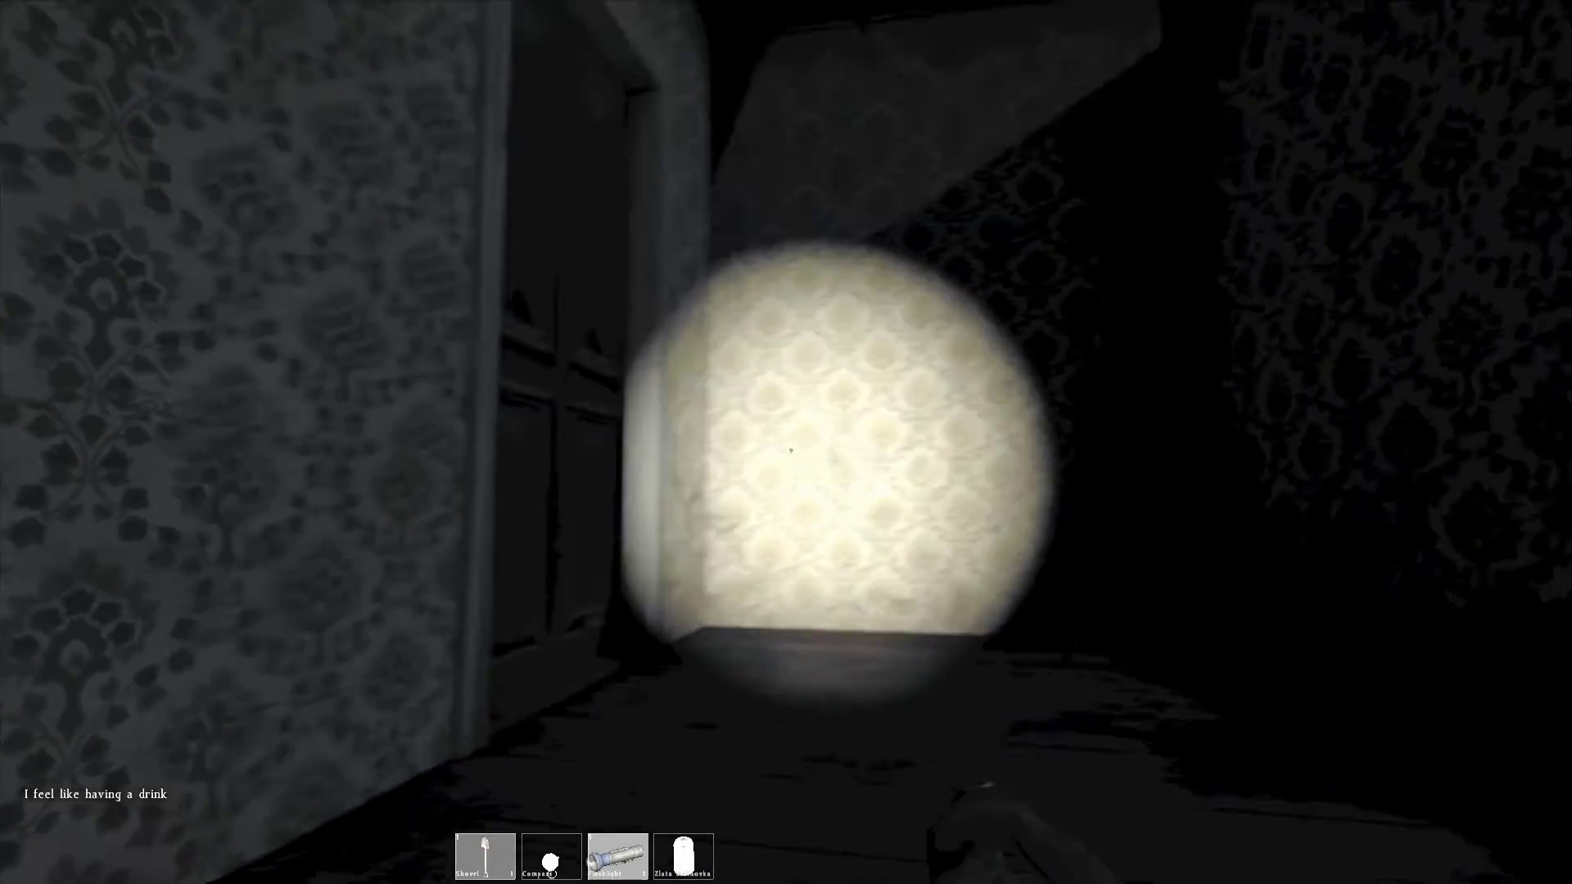
key(w)
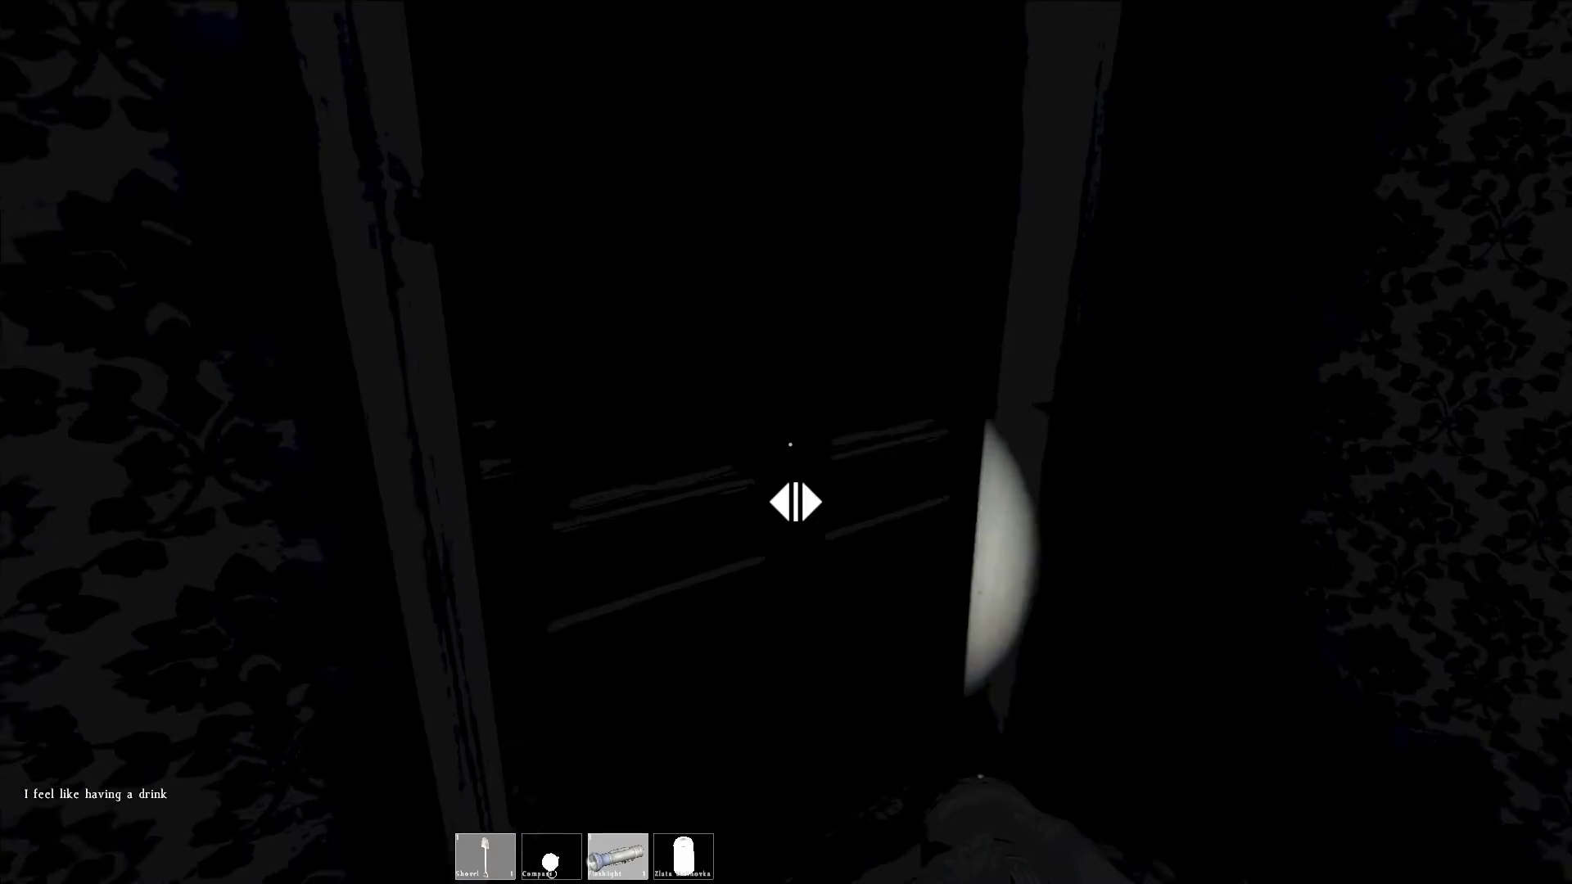
click(792, 442)
key(w)
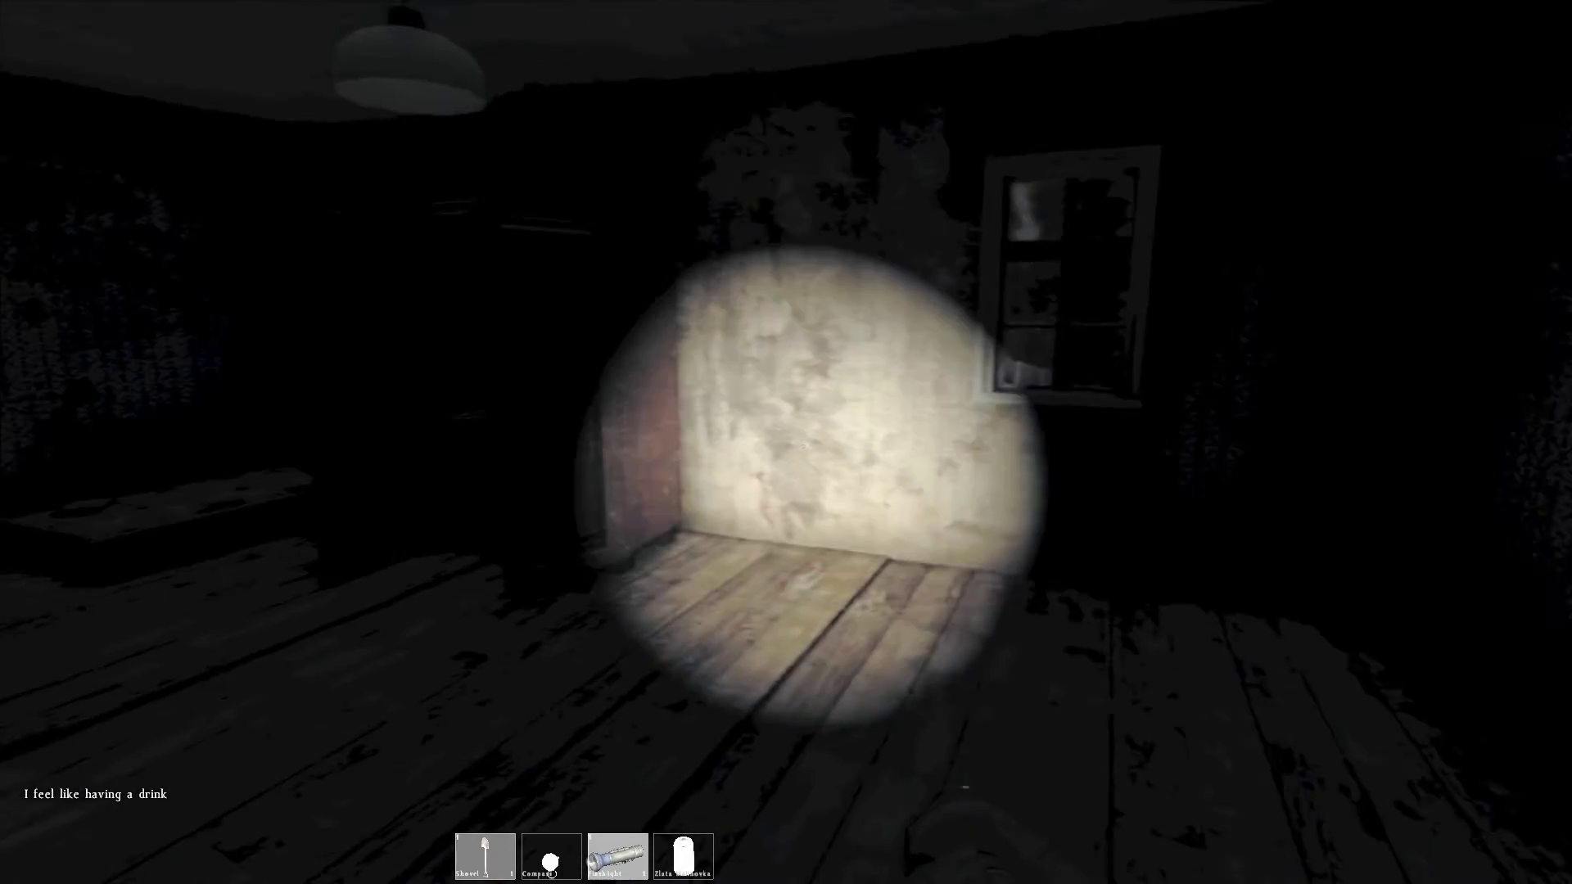
key(w)
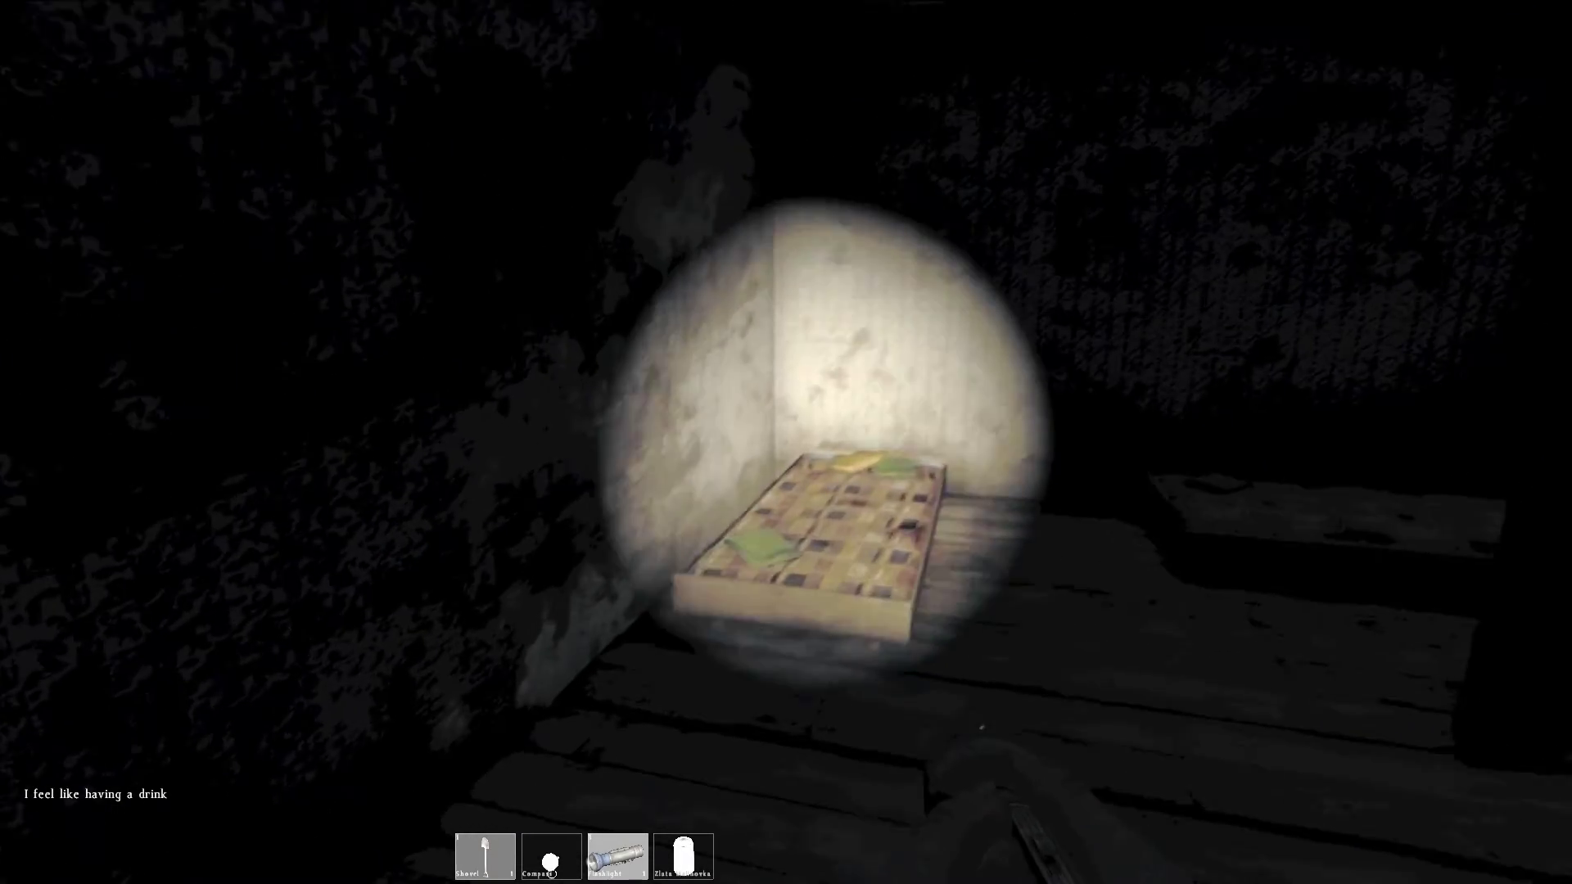
key(Tab)
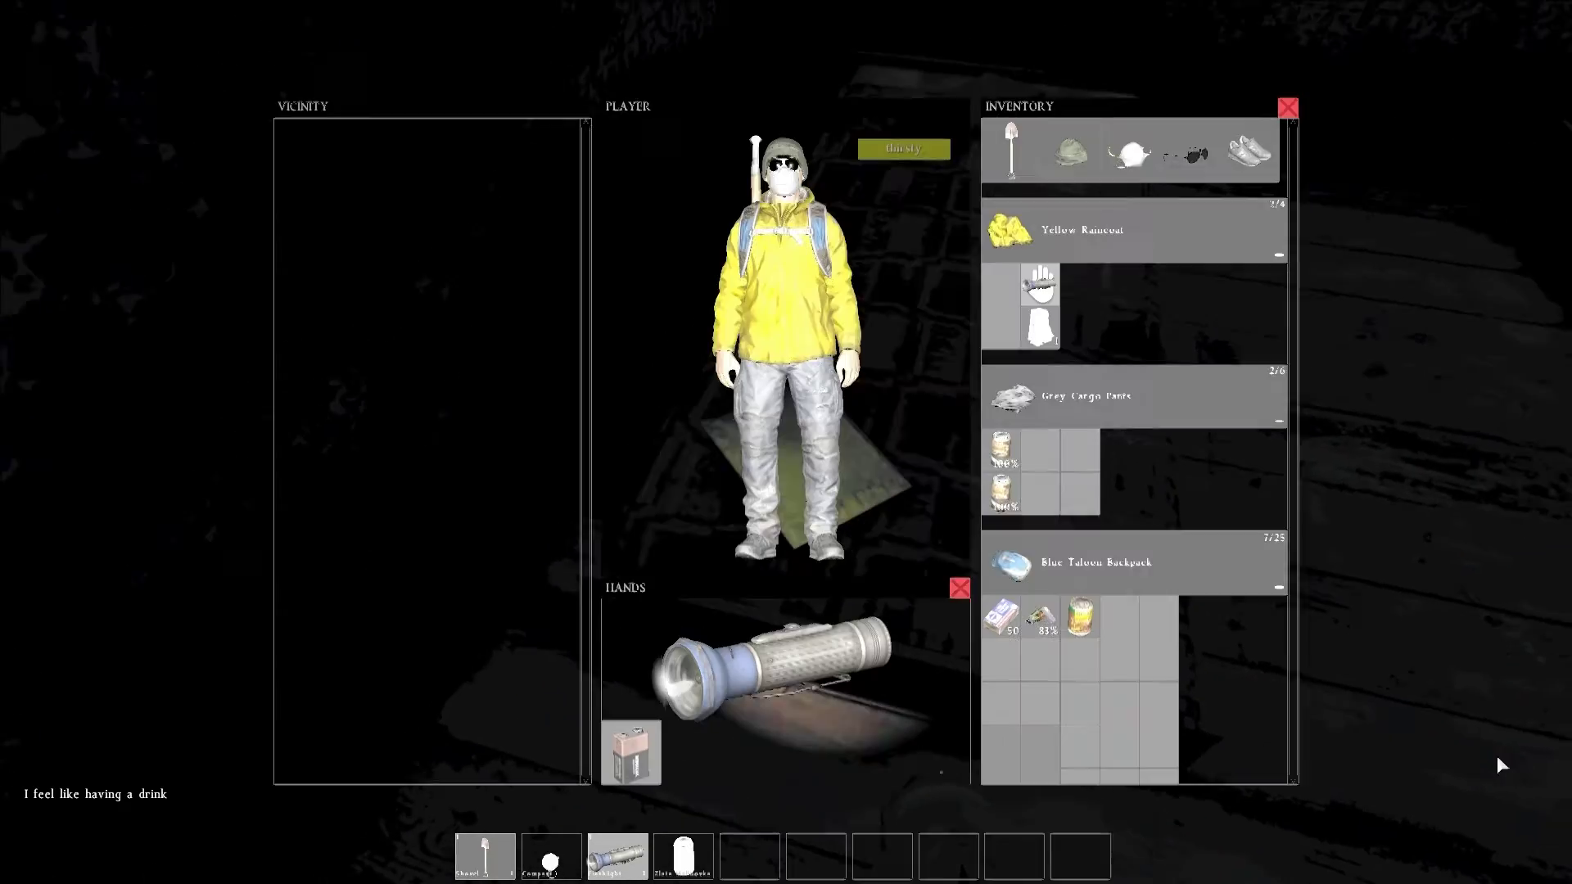
key(Tab)
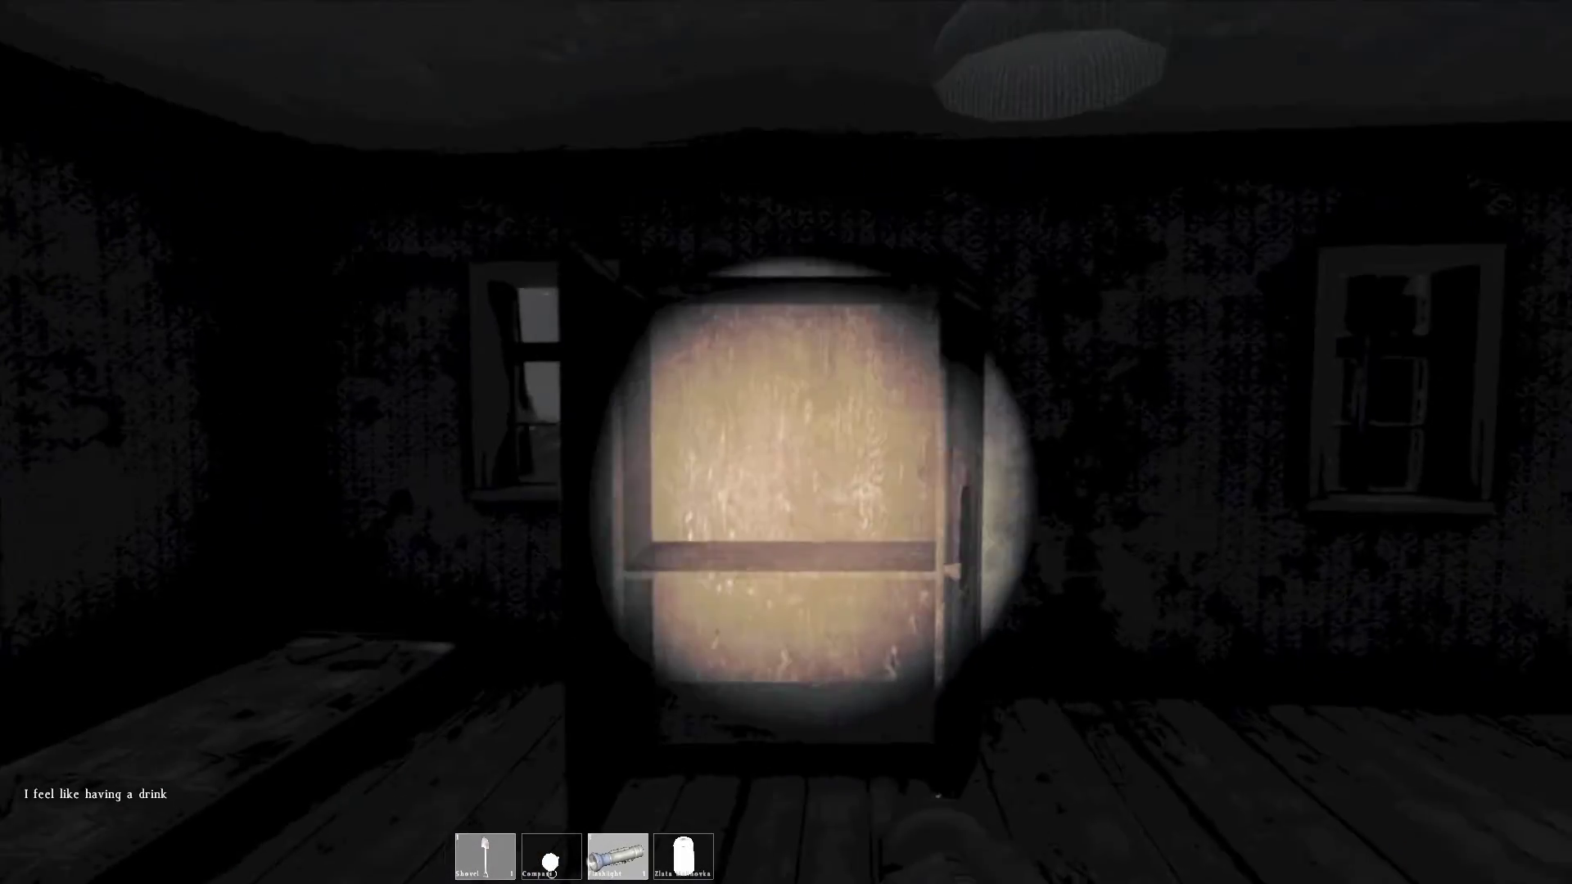
- Walk down the corridor past the checkered-cloth table and out the open doorway
key(w)
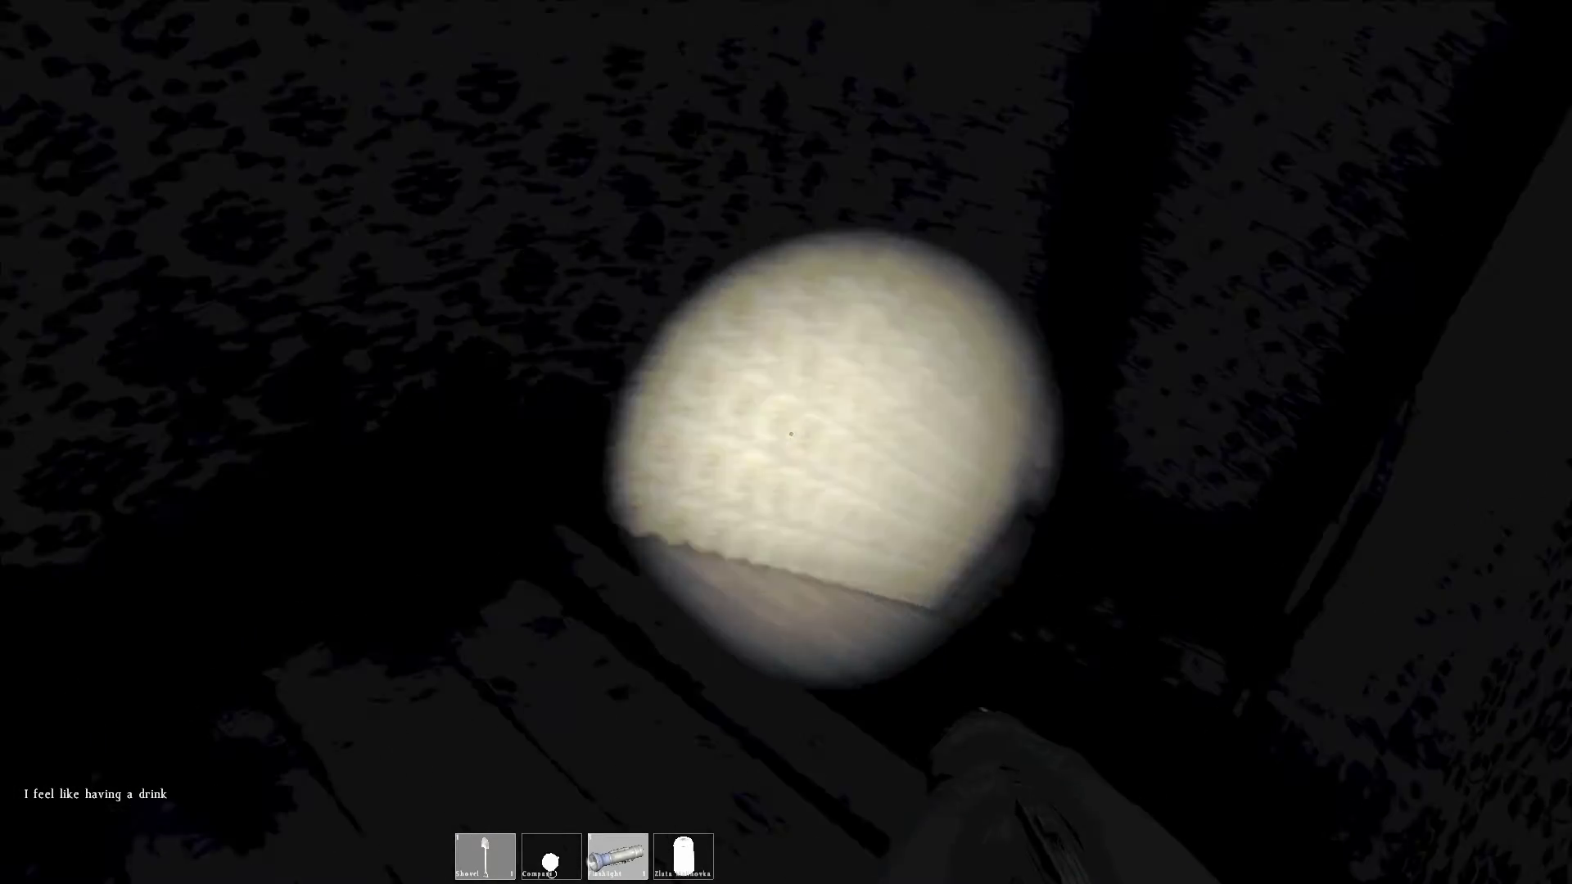
key(w)
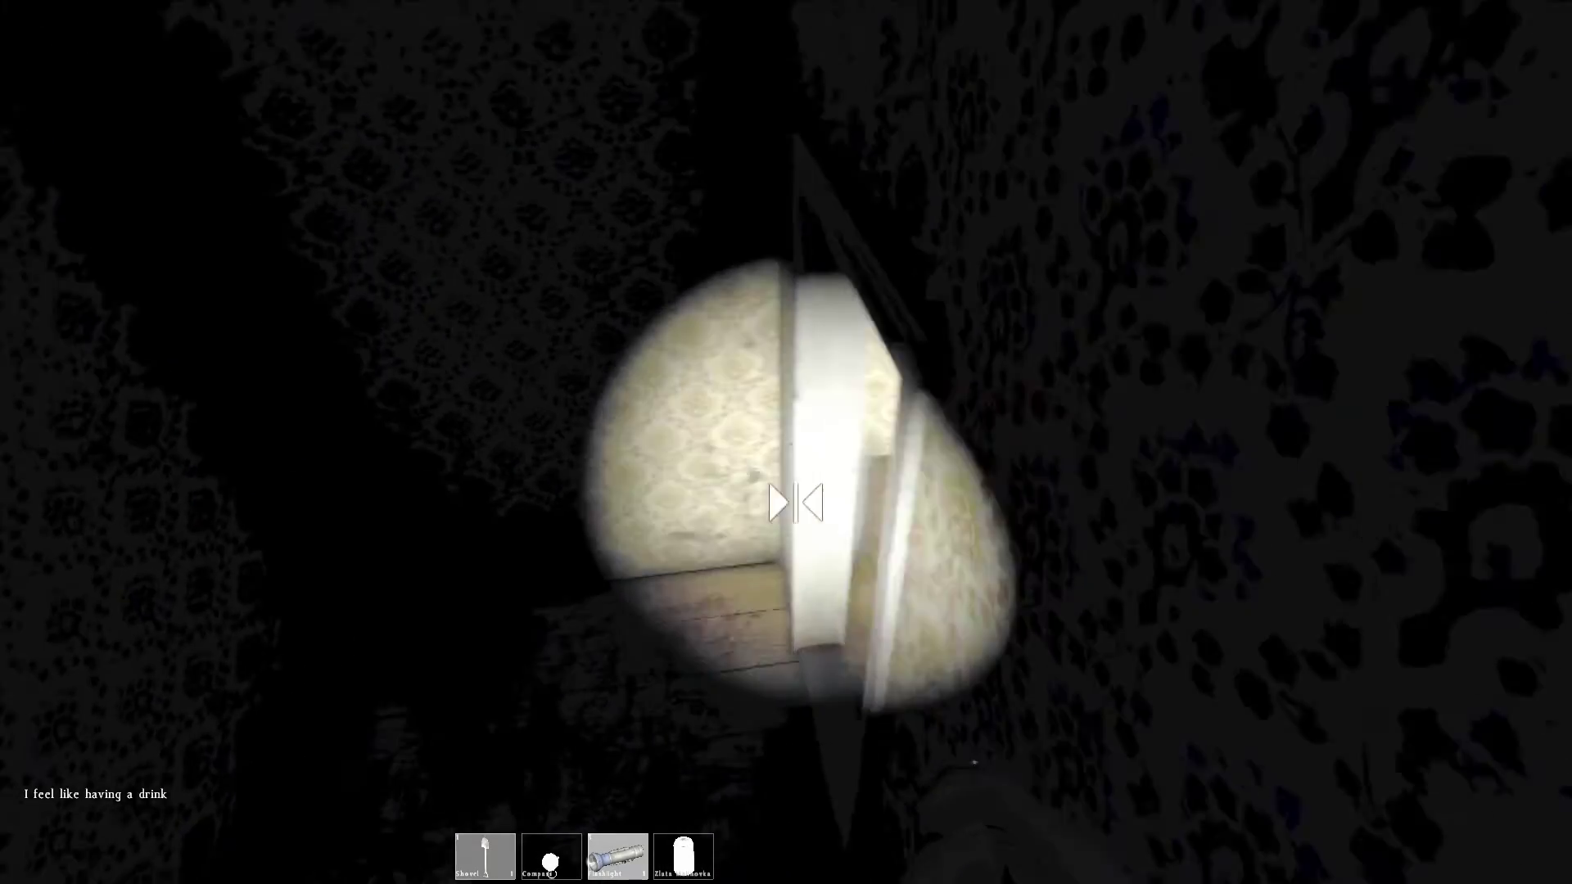
key(w)
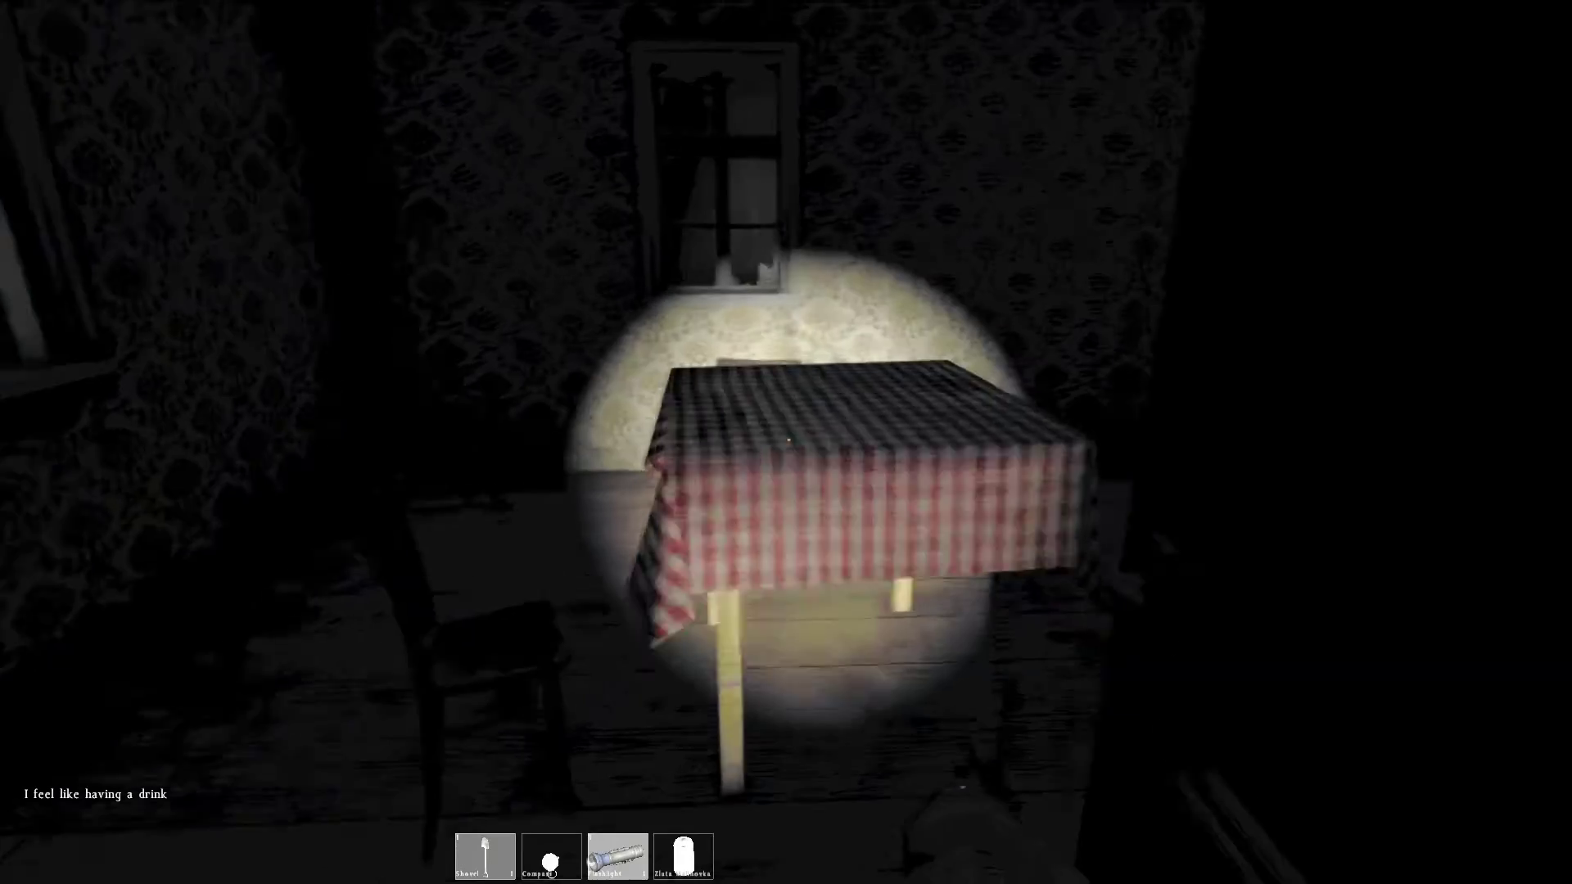
key(w)
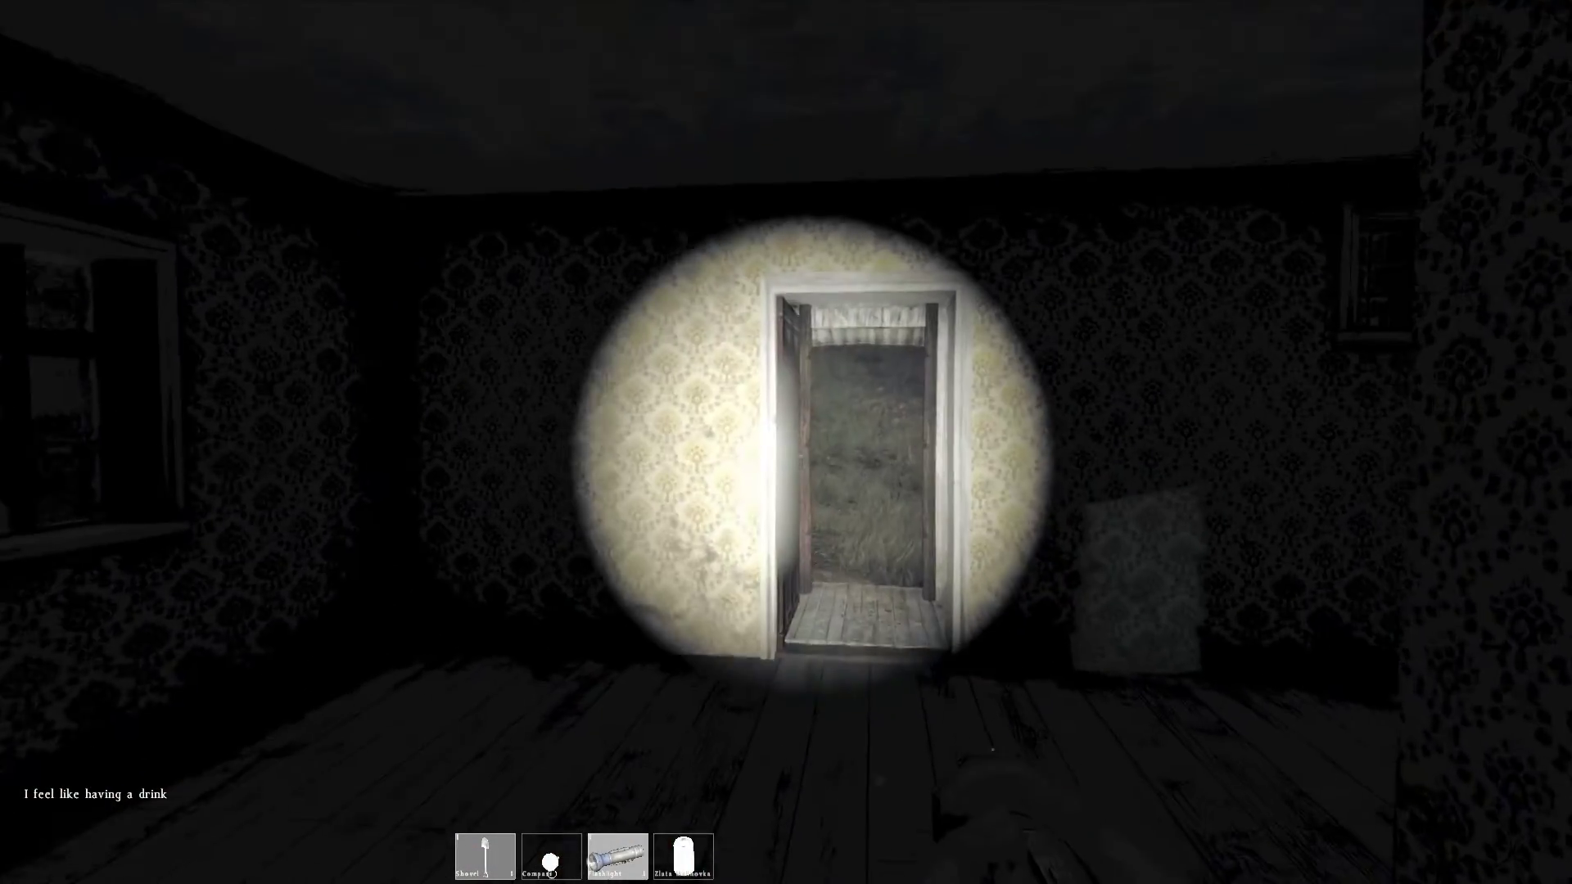
key(w)
click(790, 437)
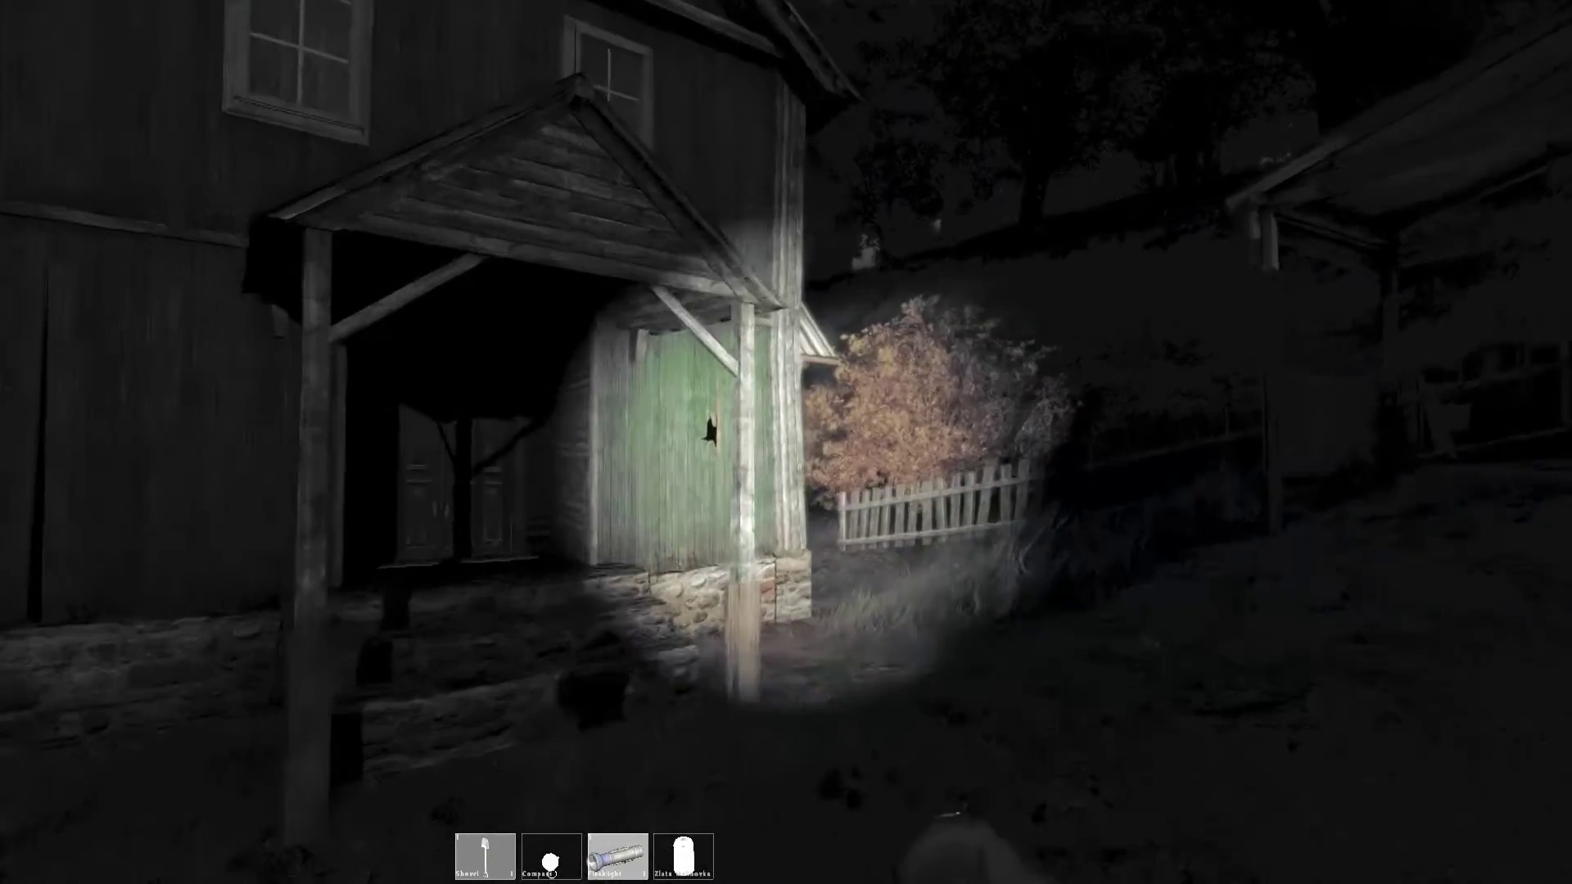
- Walk through the shed doorway, cross the yard to the double door, and briefly check the gear
key(w)
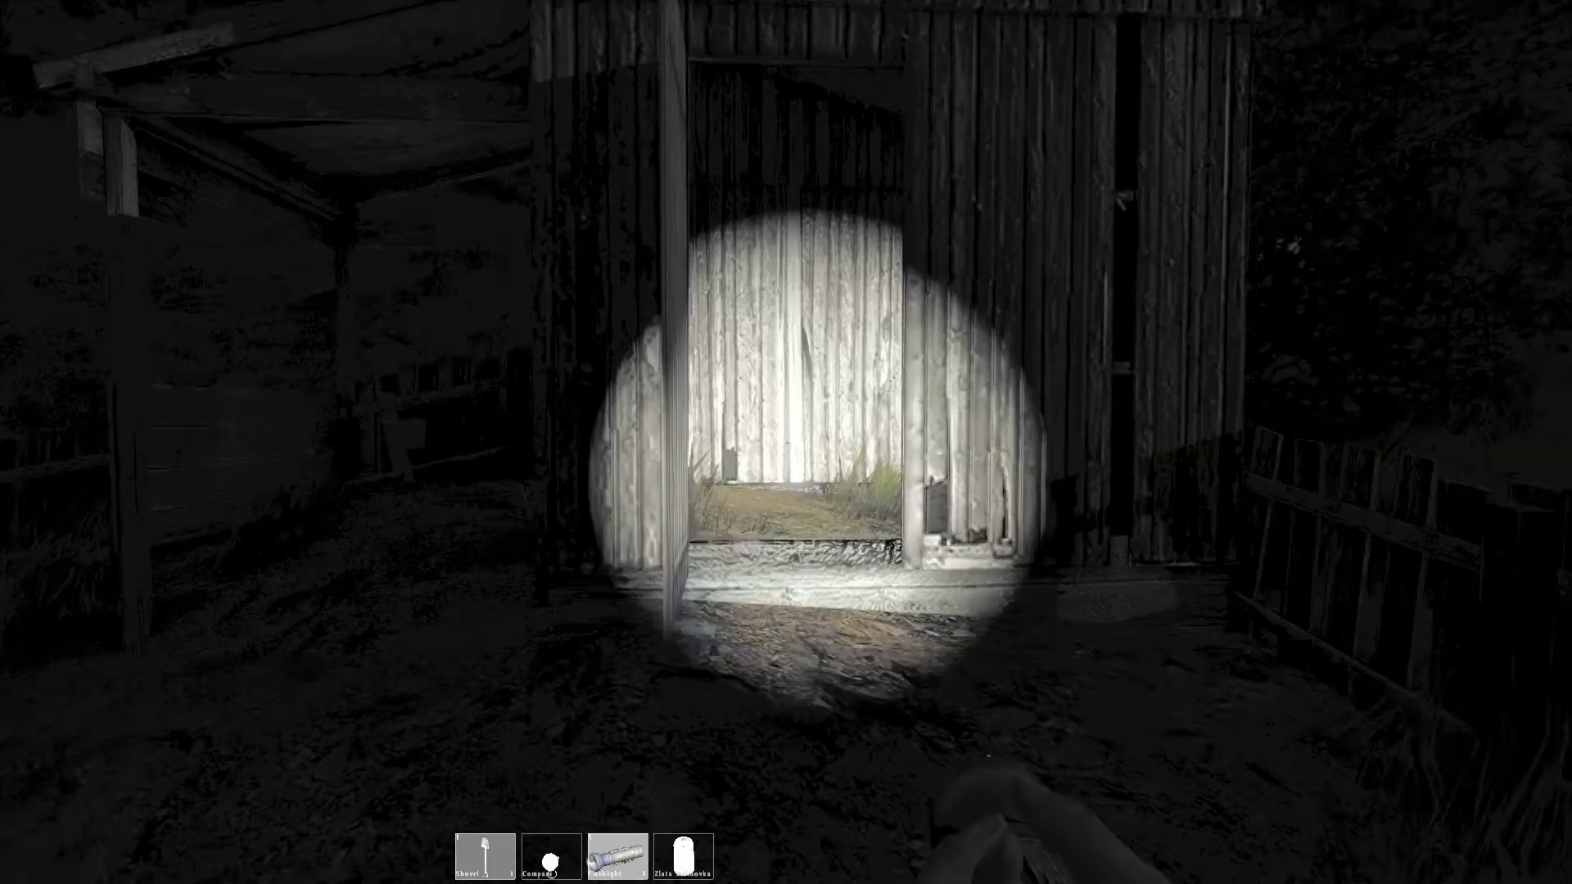
key(w)
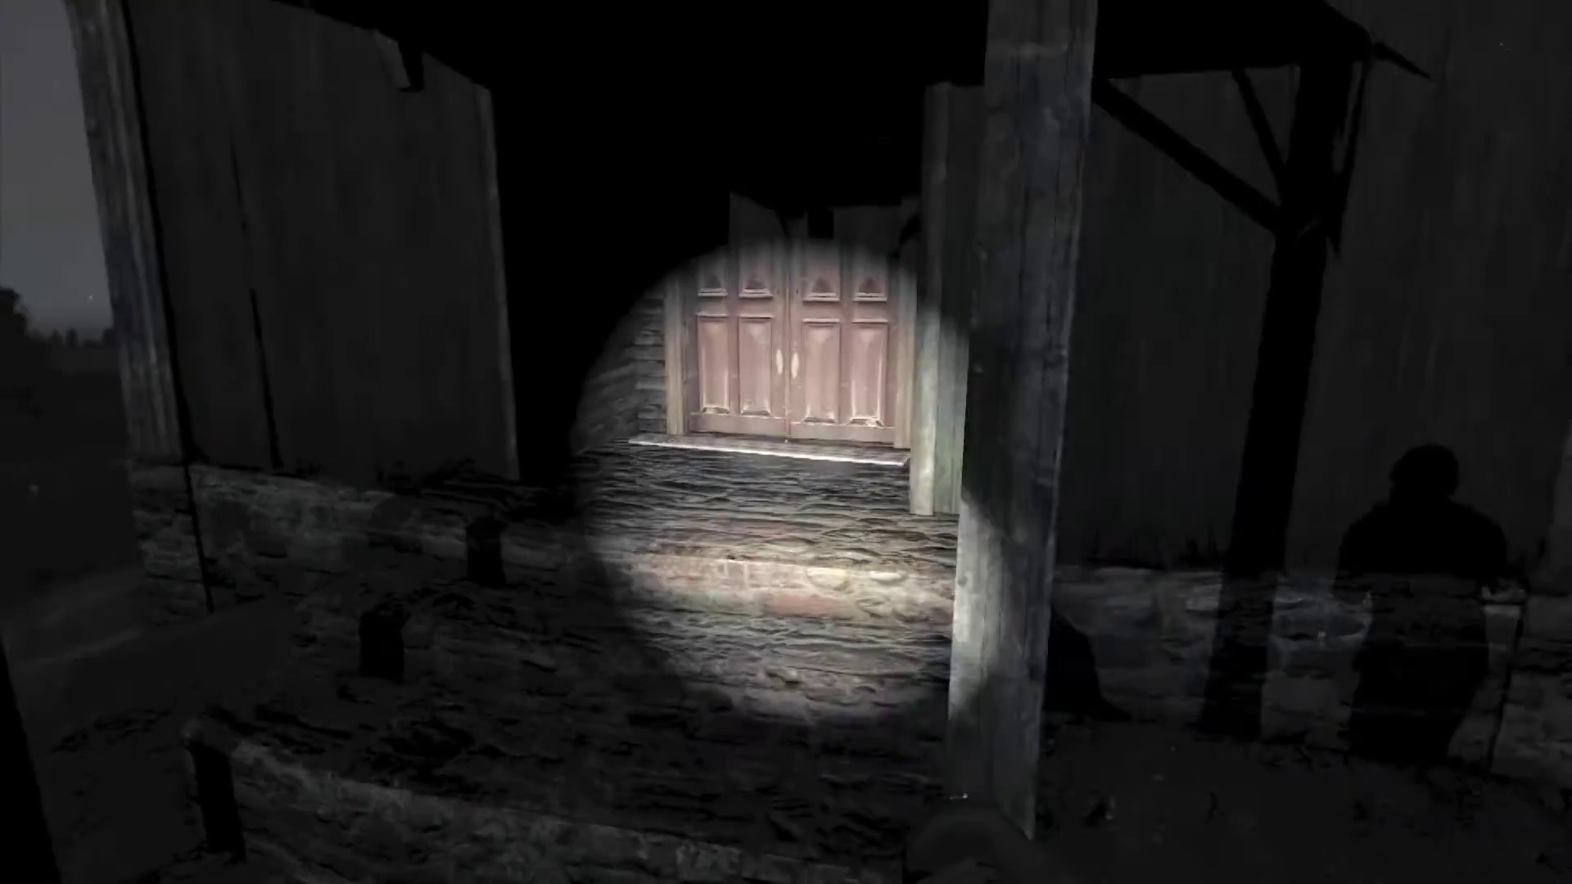
key(w)
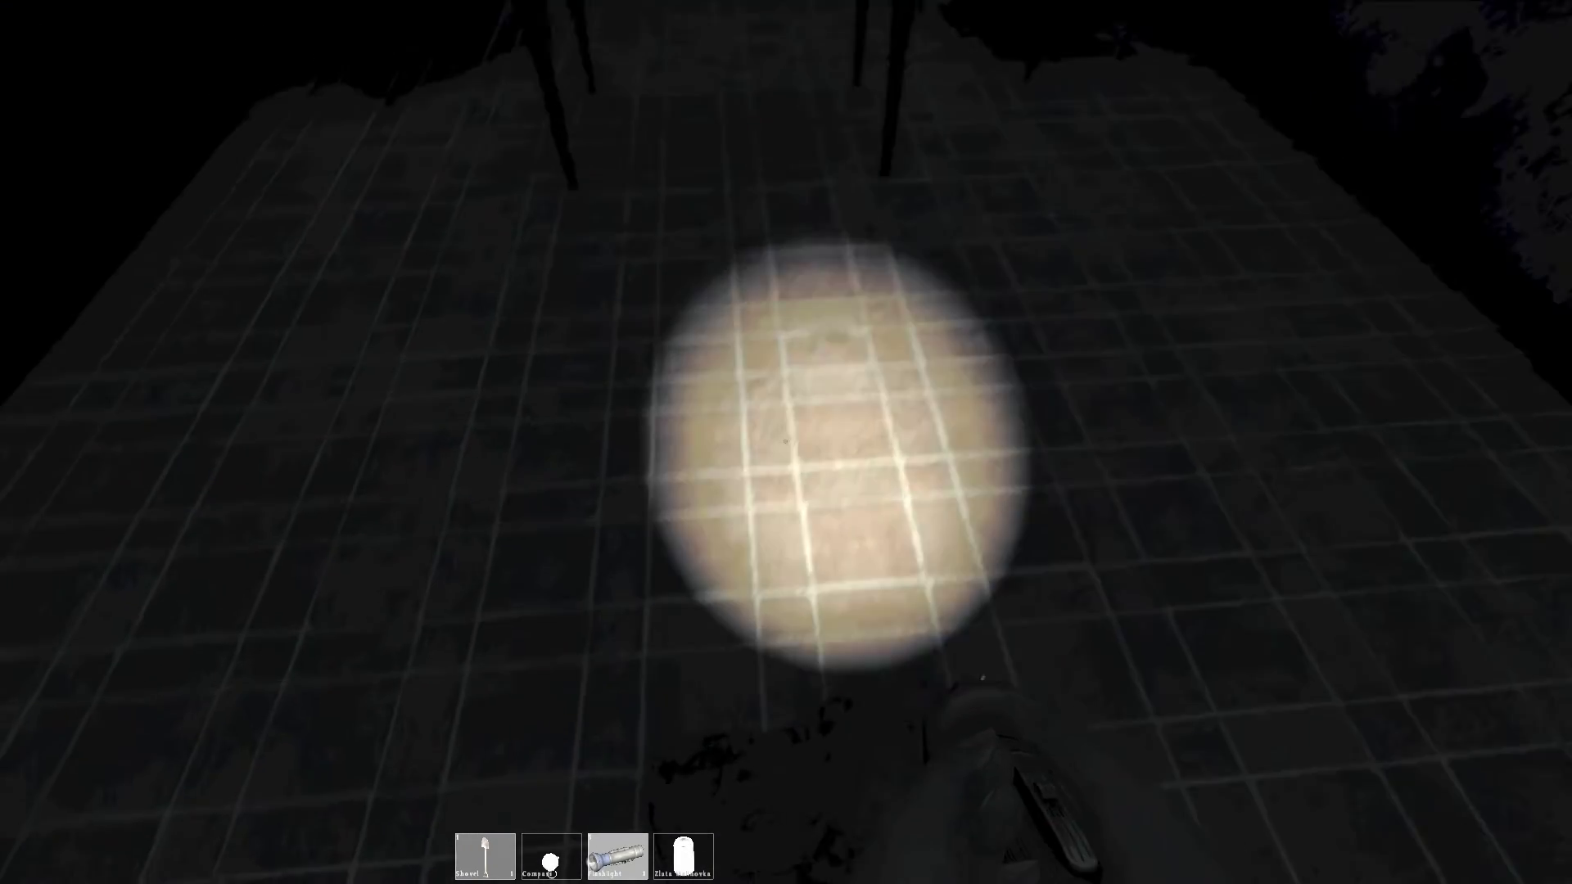
key(Tab)
key(Tab)
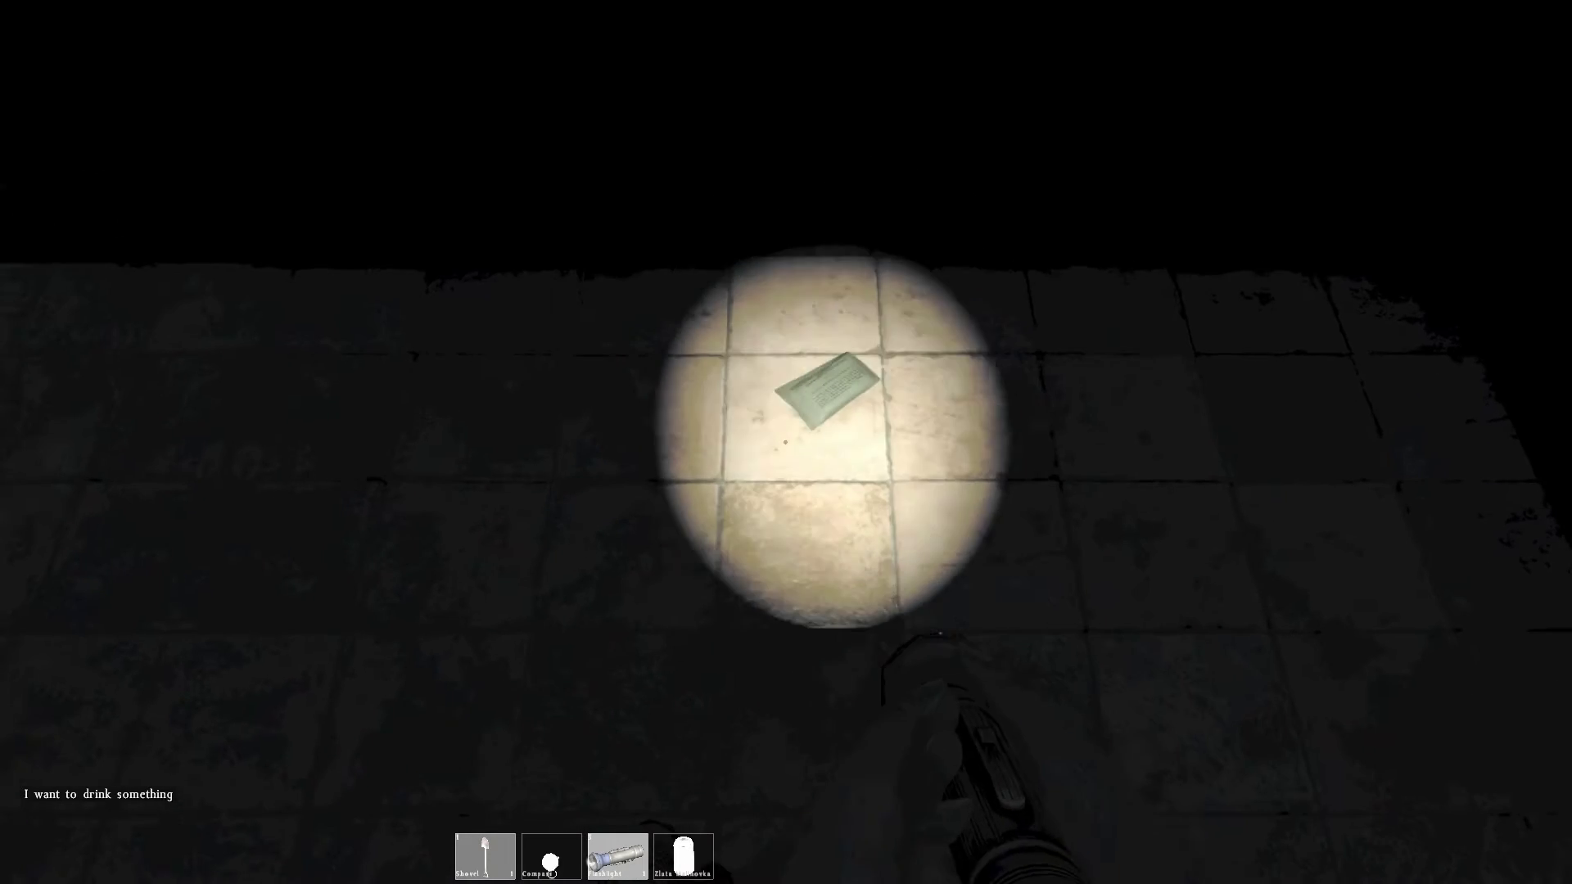
- Open the gear overview to review the carried items, then close it
key(Tab)
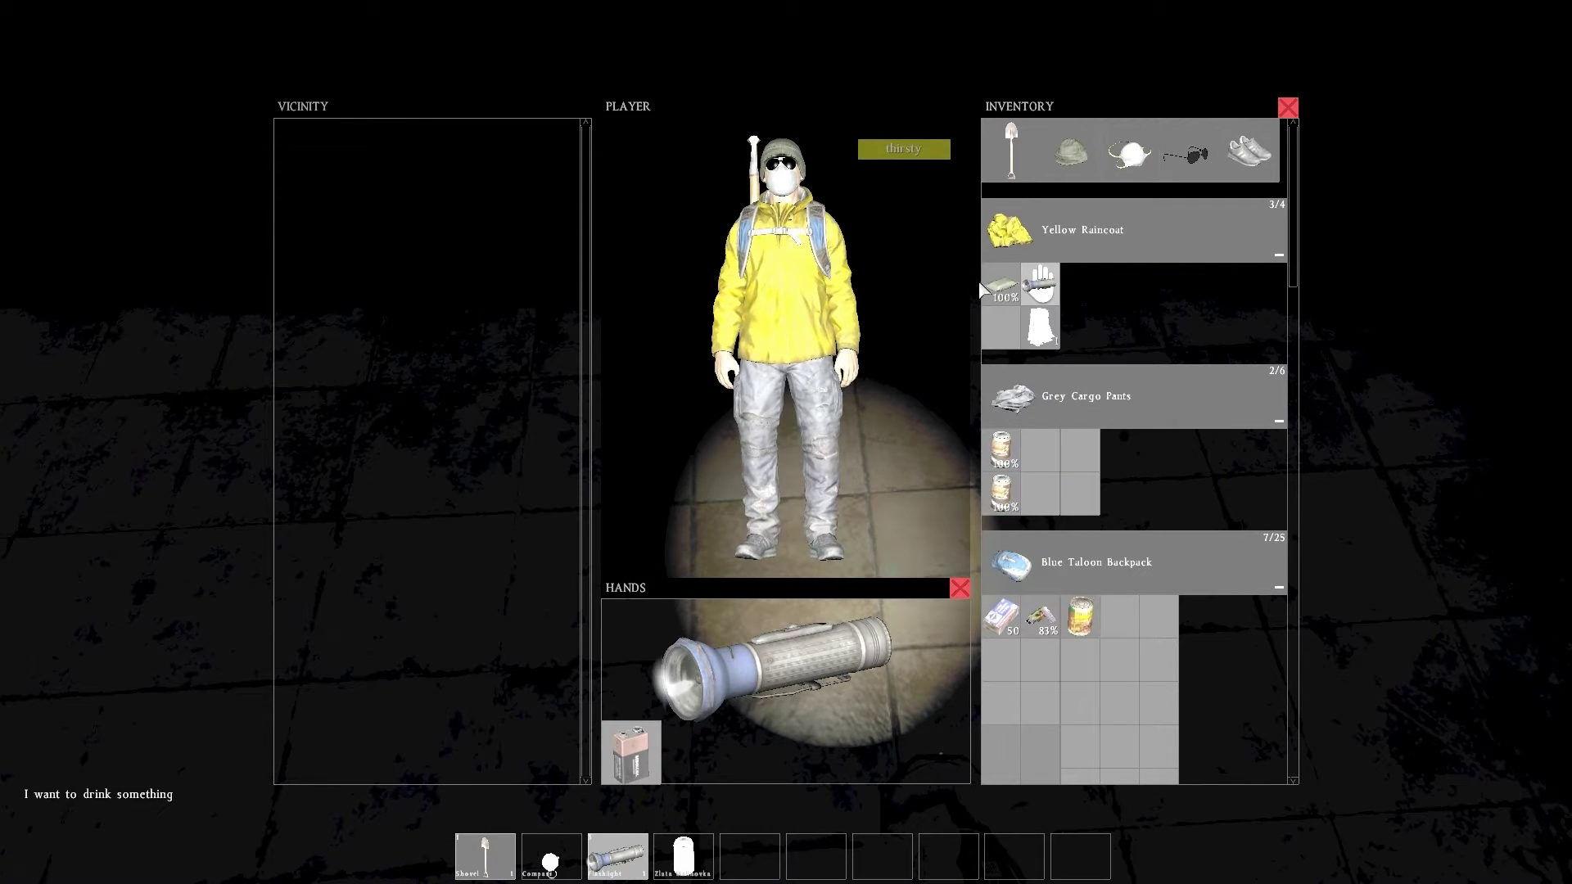
key(Tab)
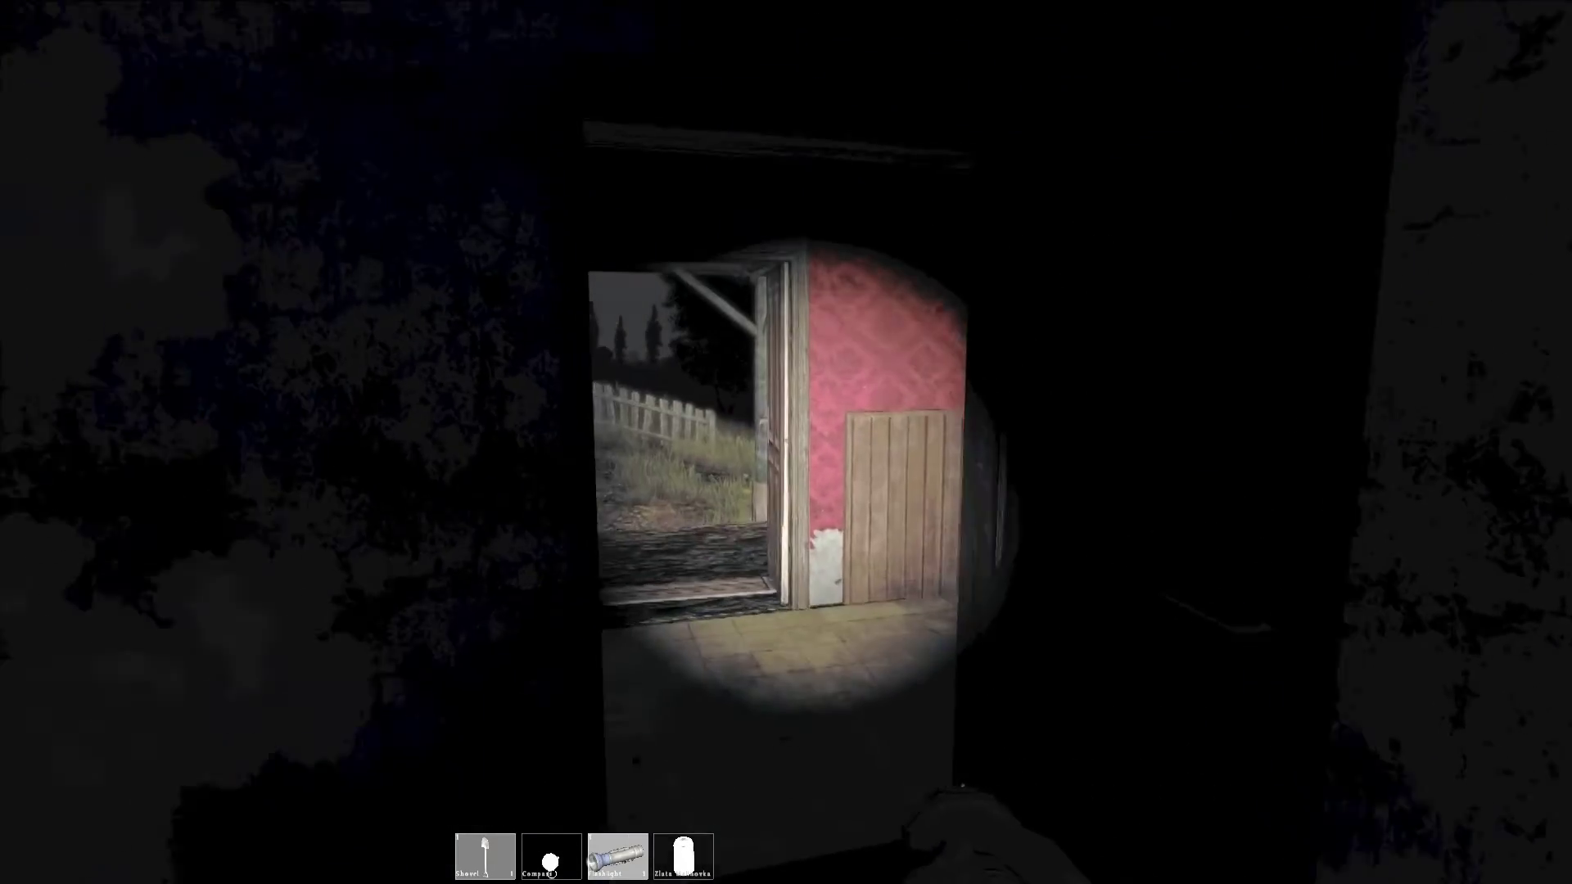
- Walk out past the building corner onto the hillside and open the gear overview
key(w)
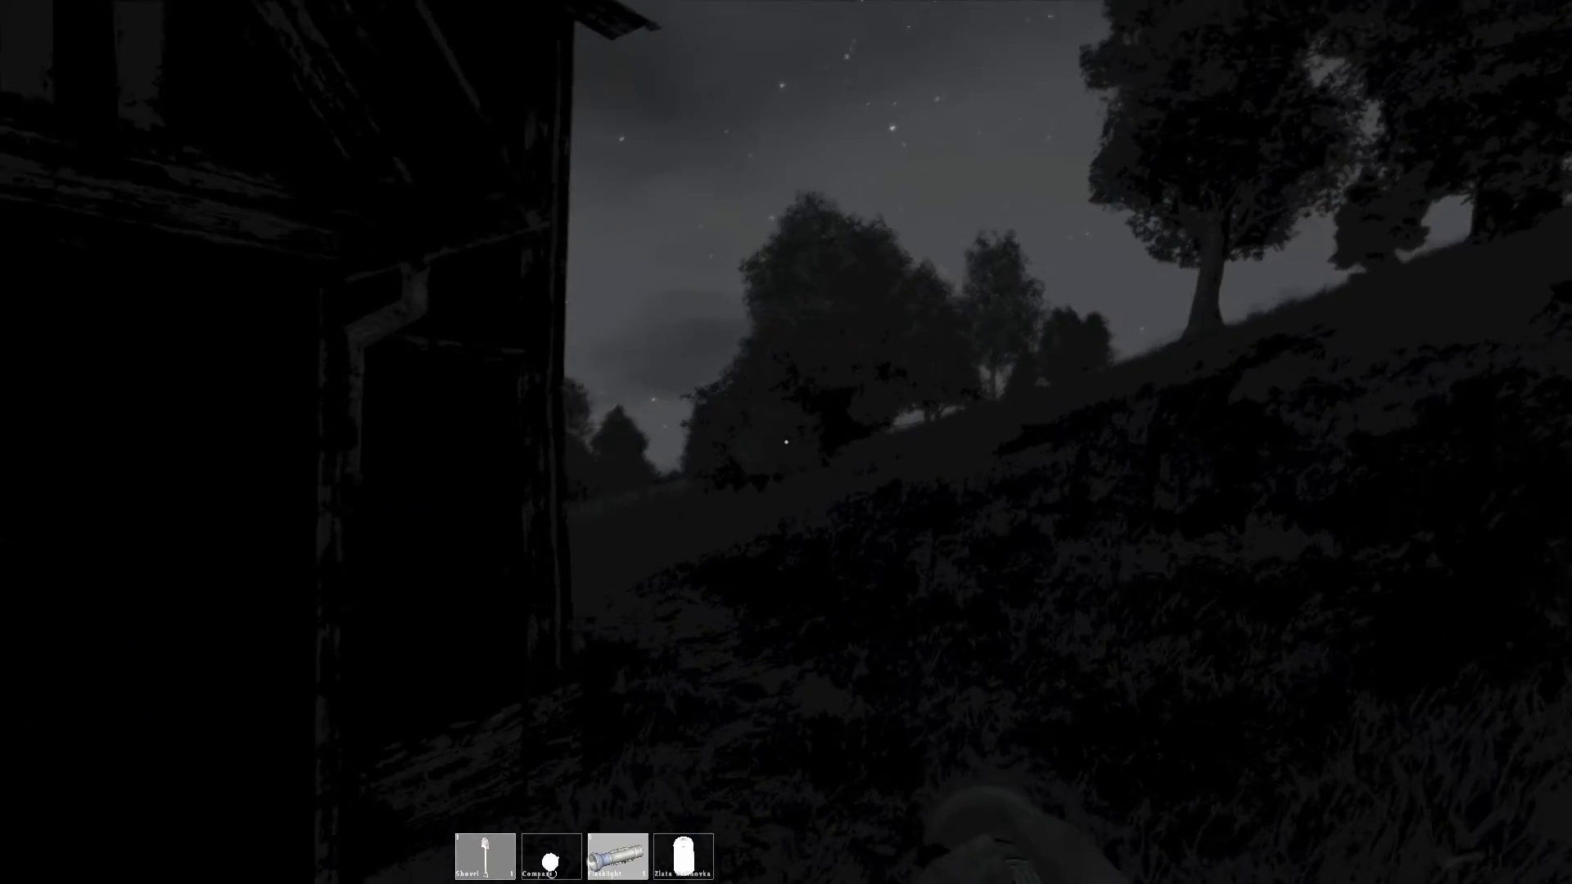
key(w)
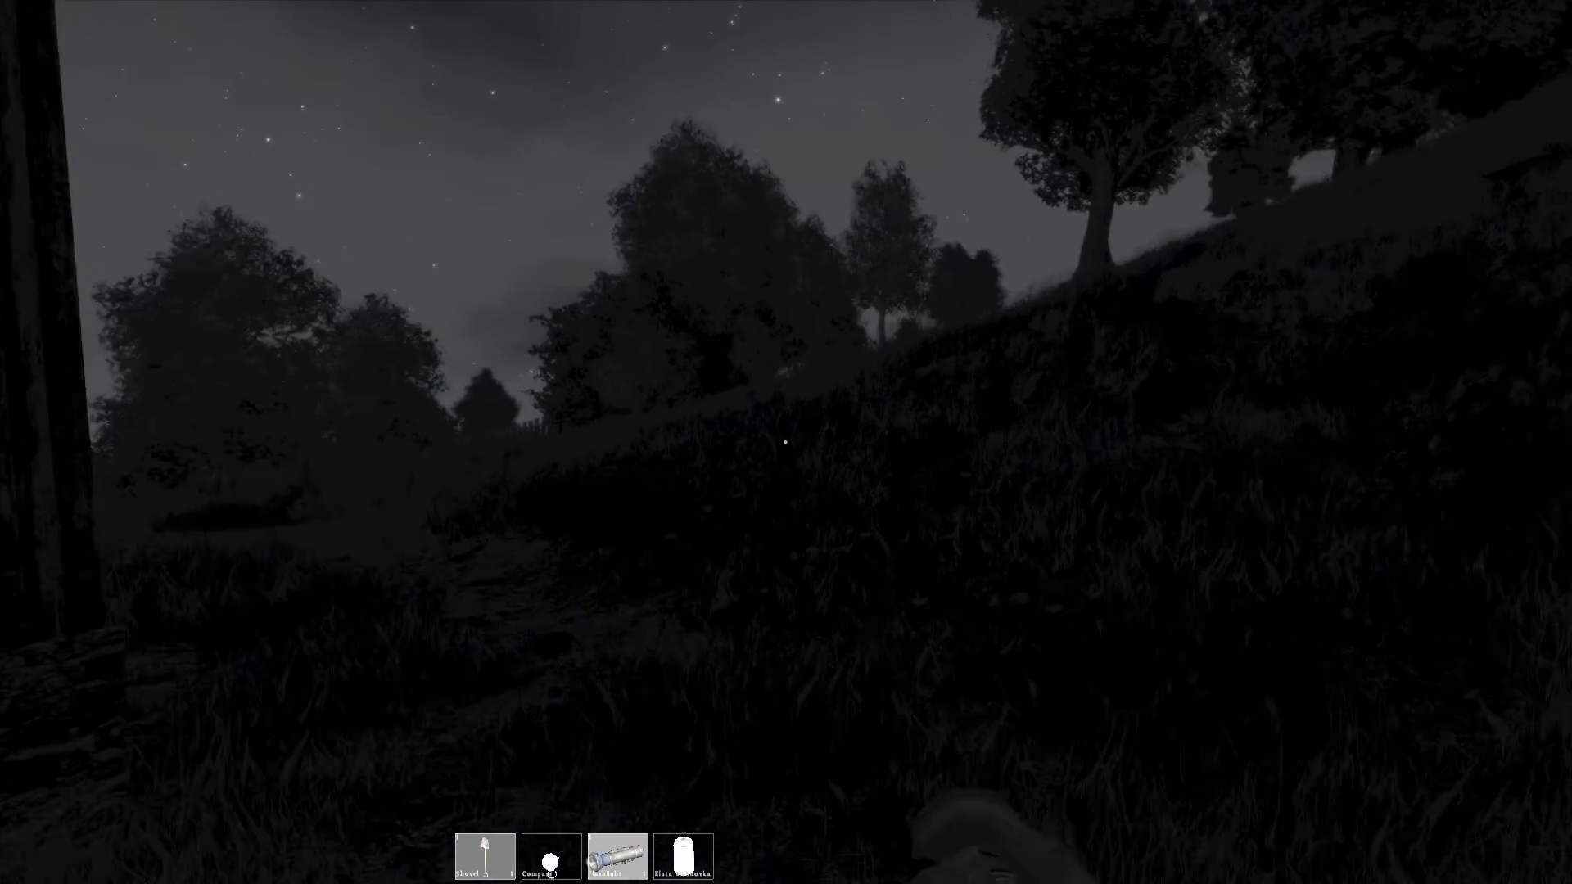
key(w)
key(w)
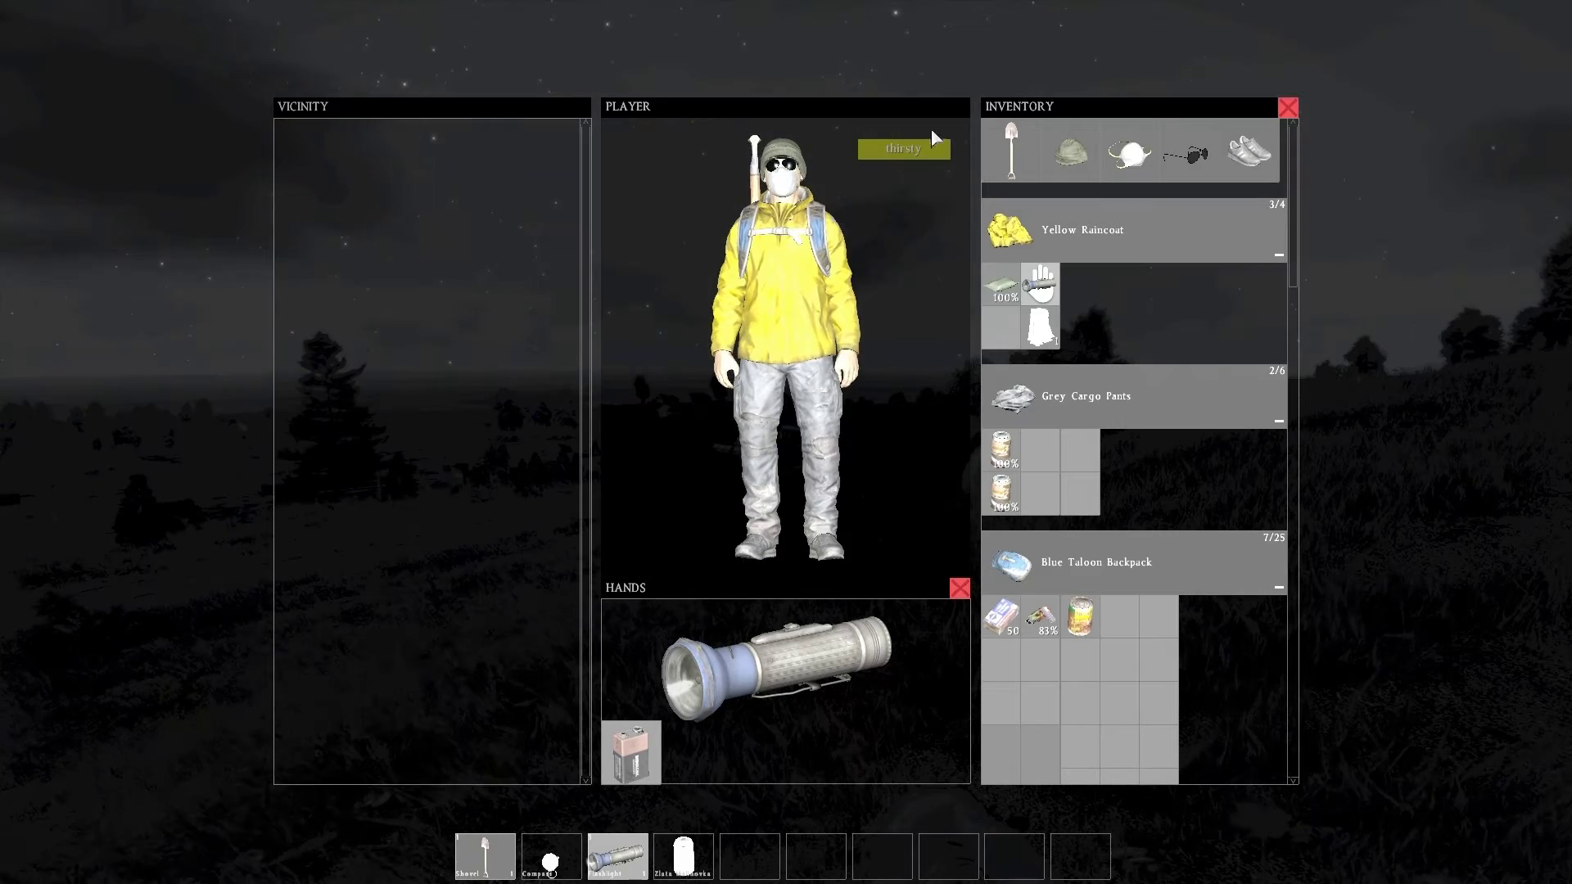
key(Tab)
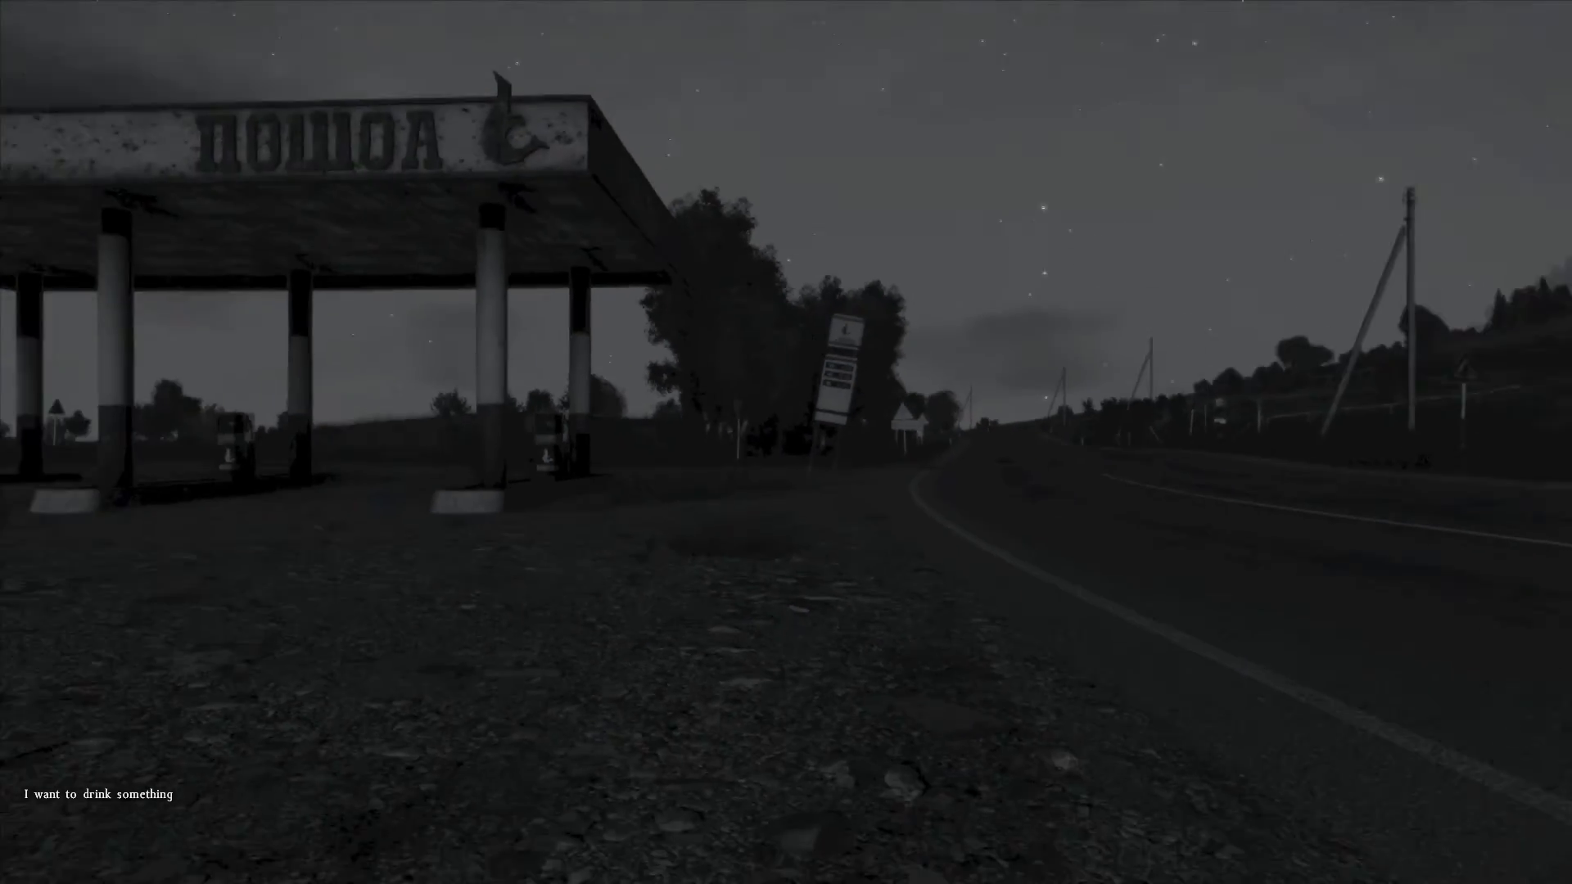
scroll(786, 443, down, 1)
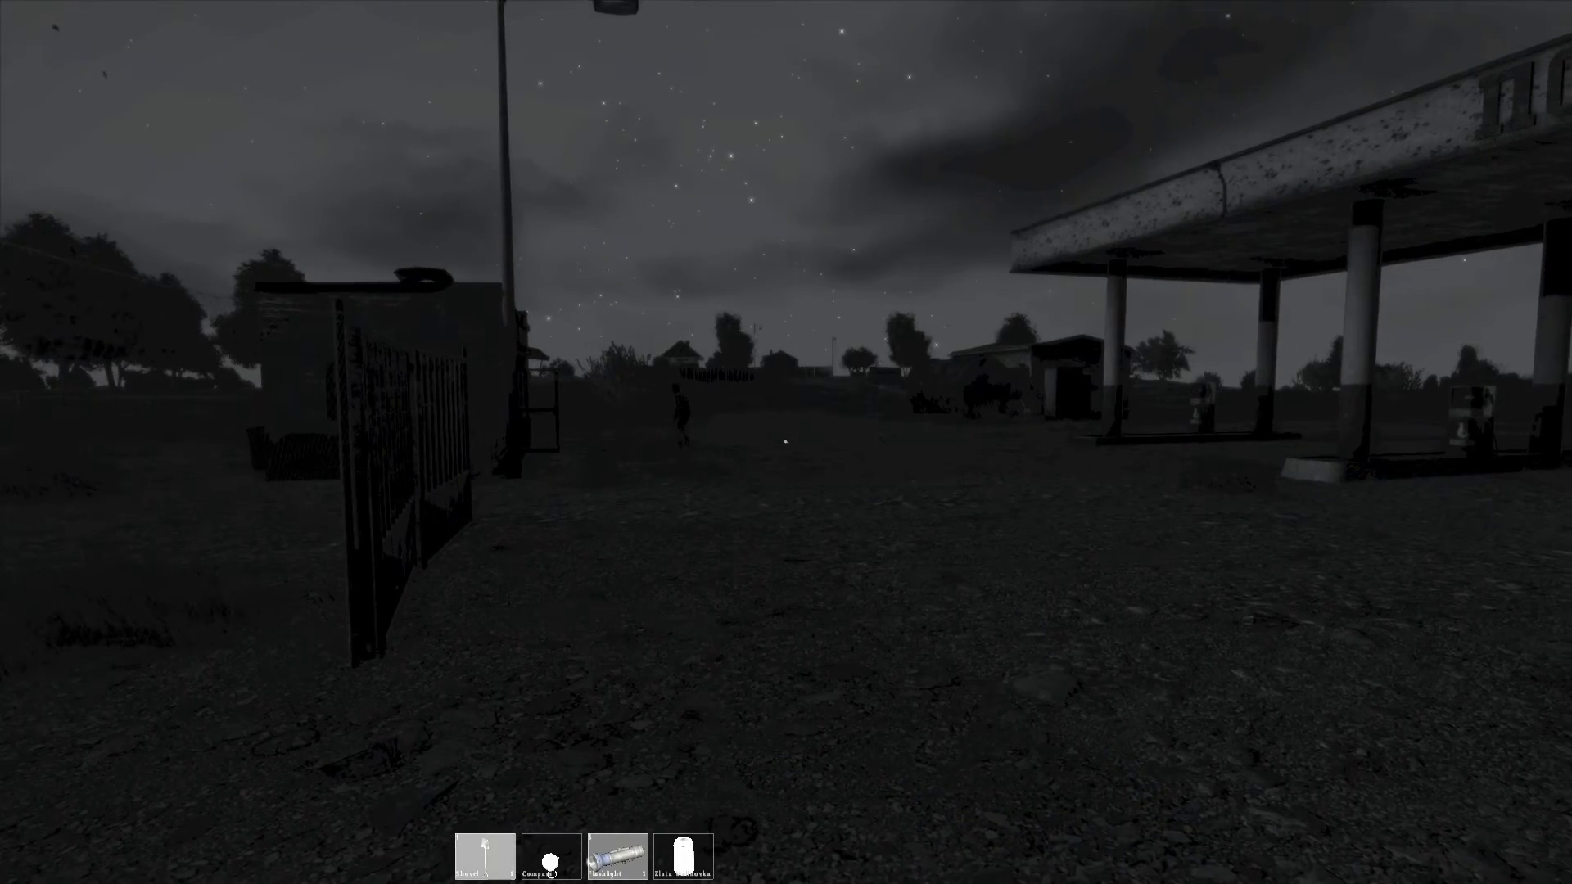
- Equip the shovel from hotbar slot 1 and advance on the zombie, swinging once
key(1)
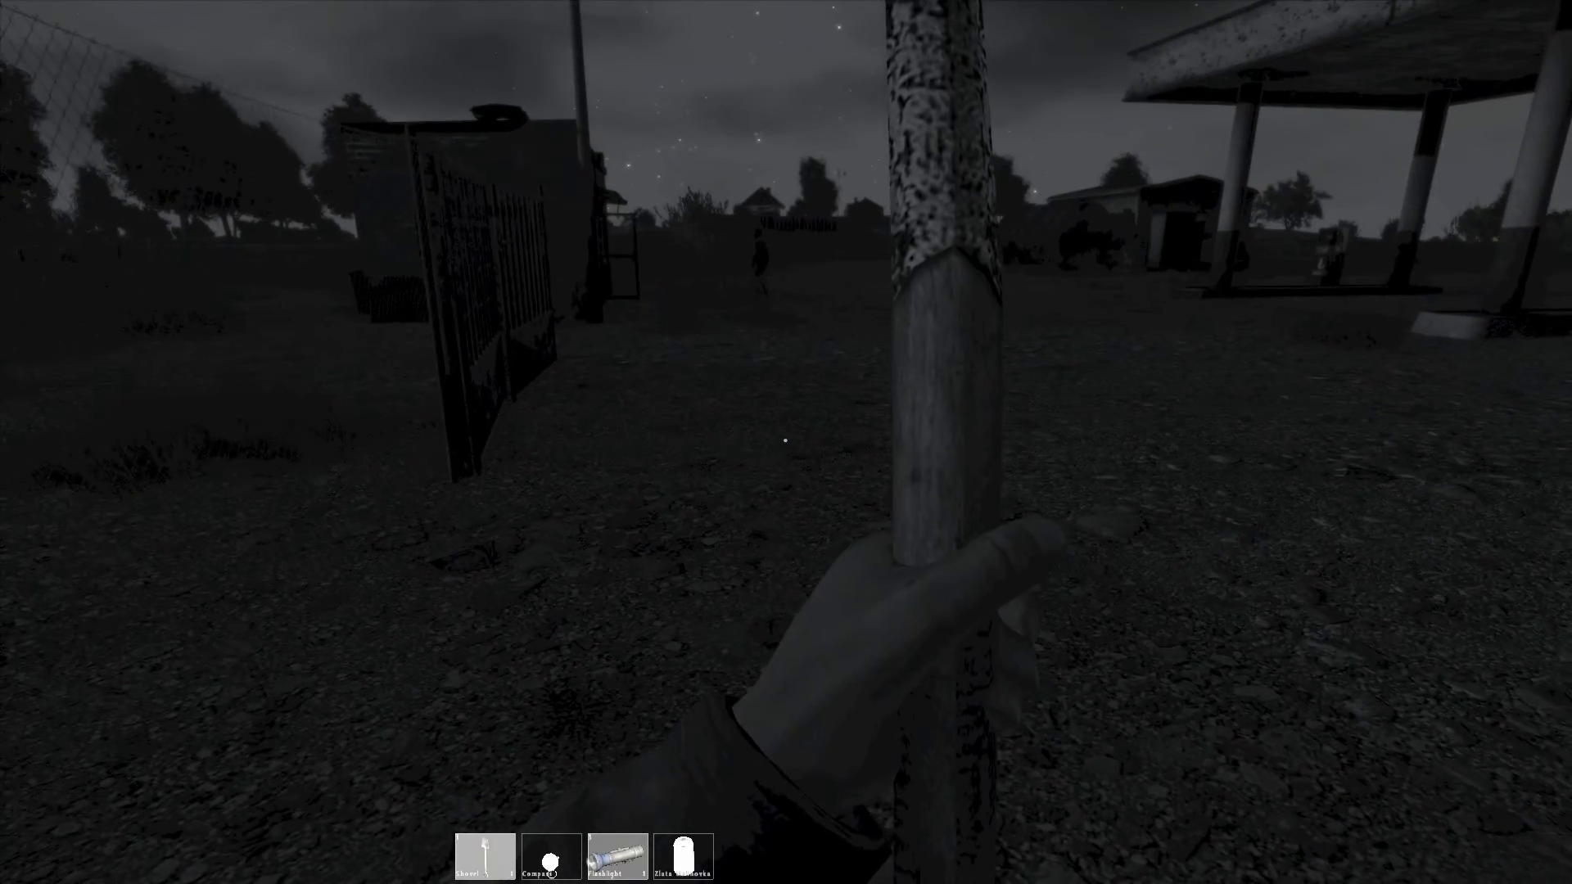
key(1)
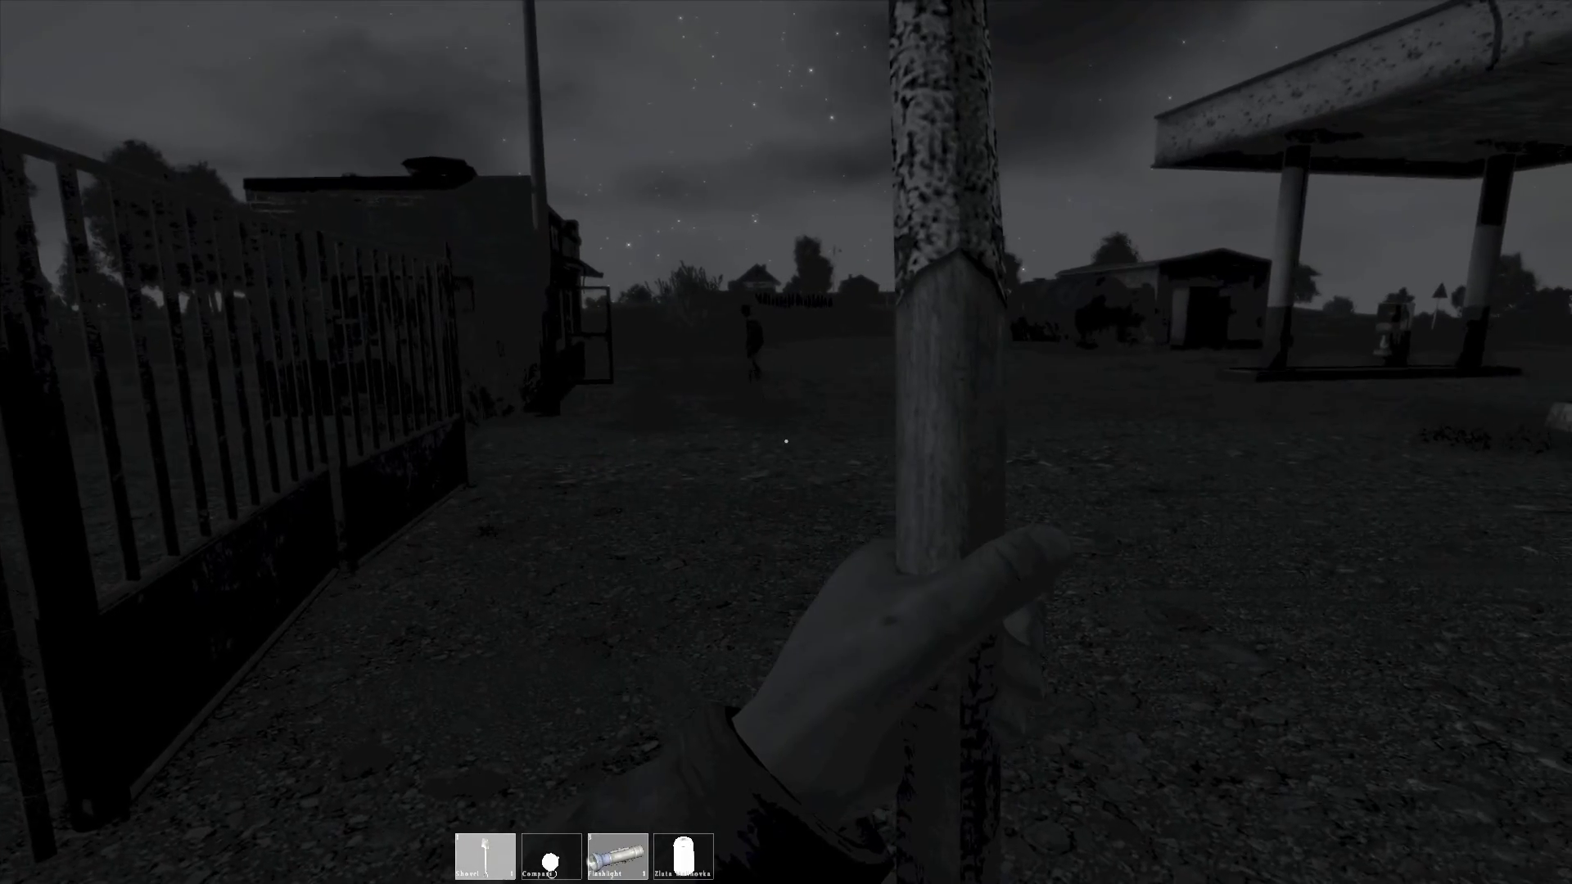
key(w)
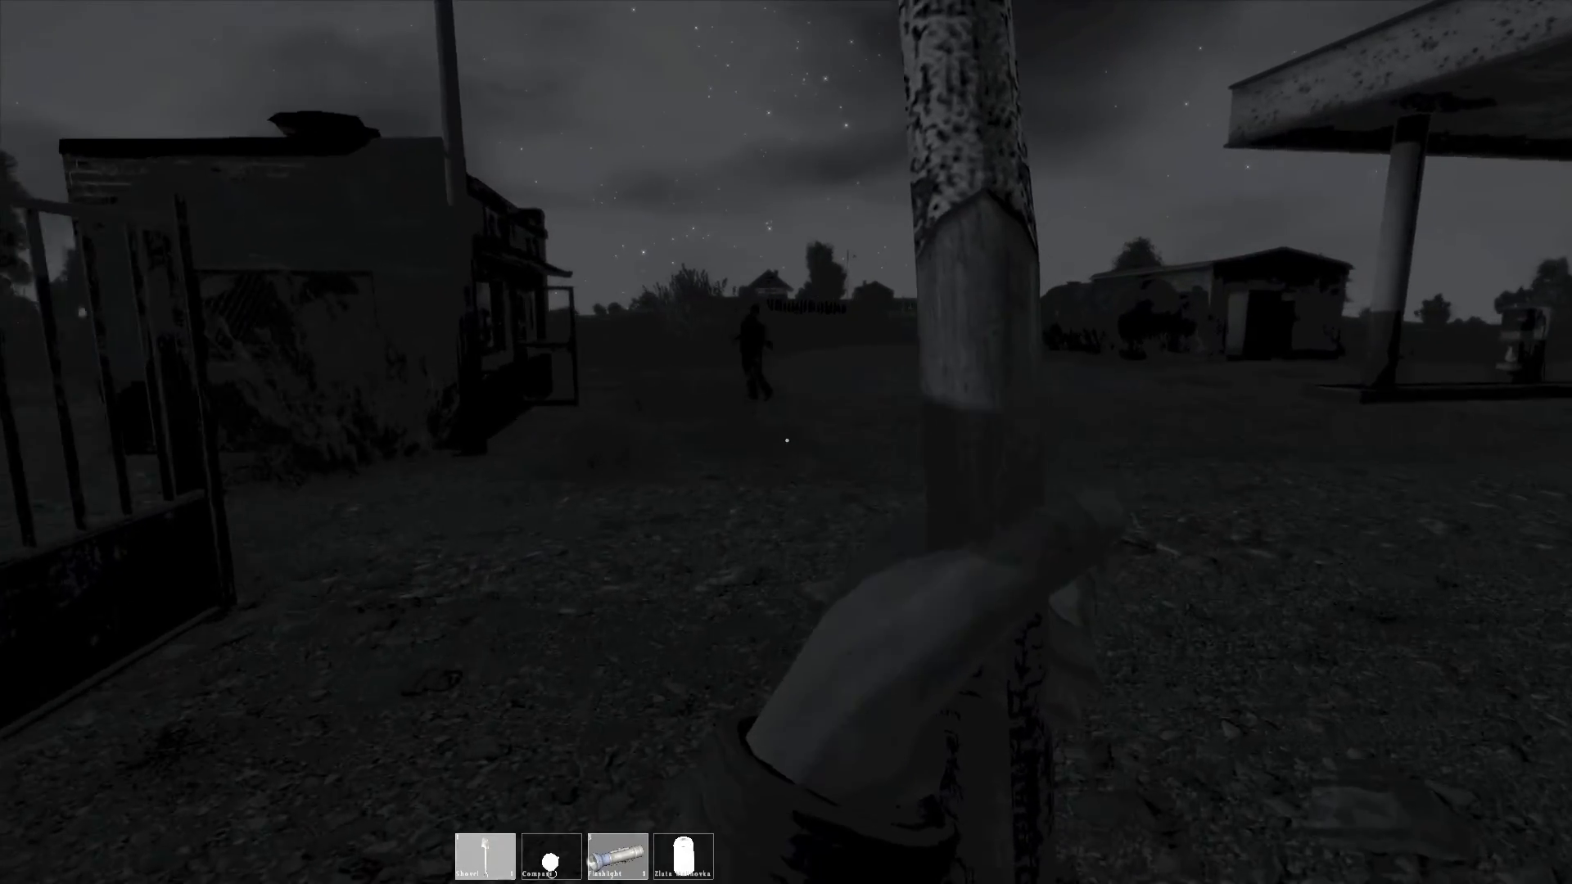
key(w)
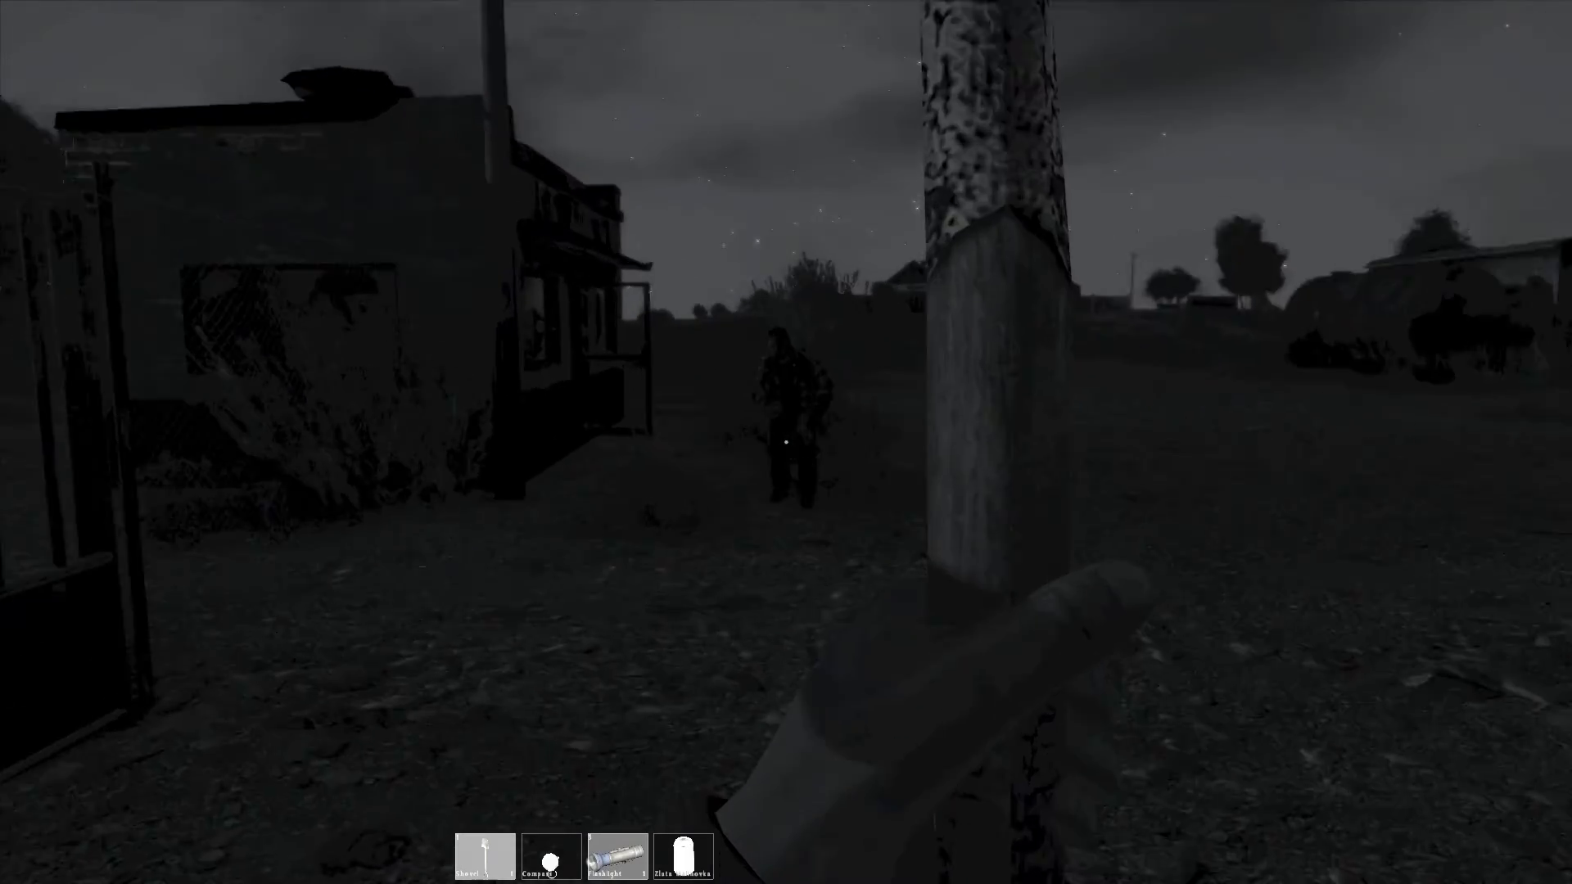
click(786, 442)
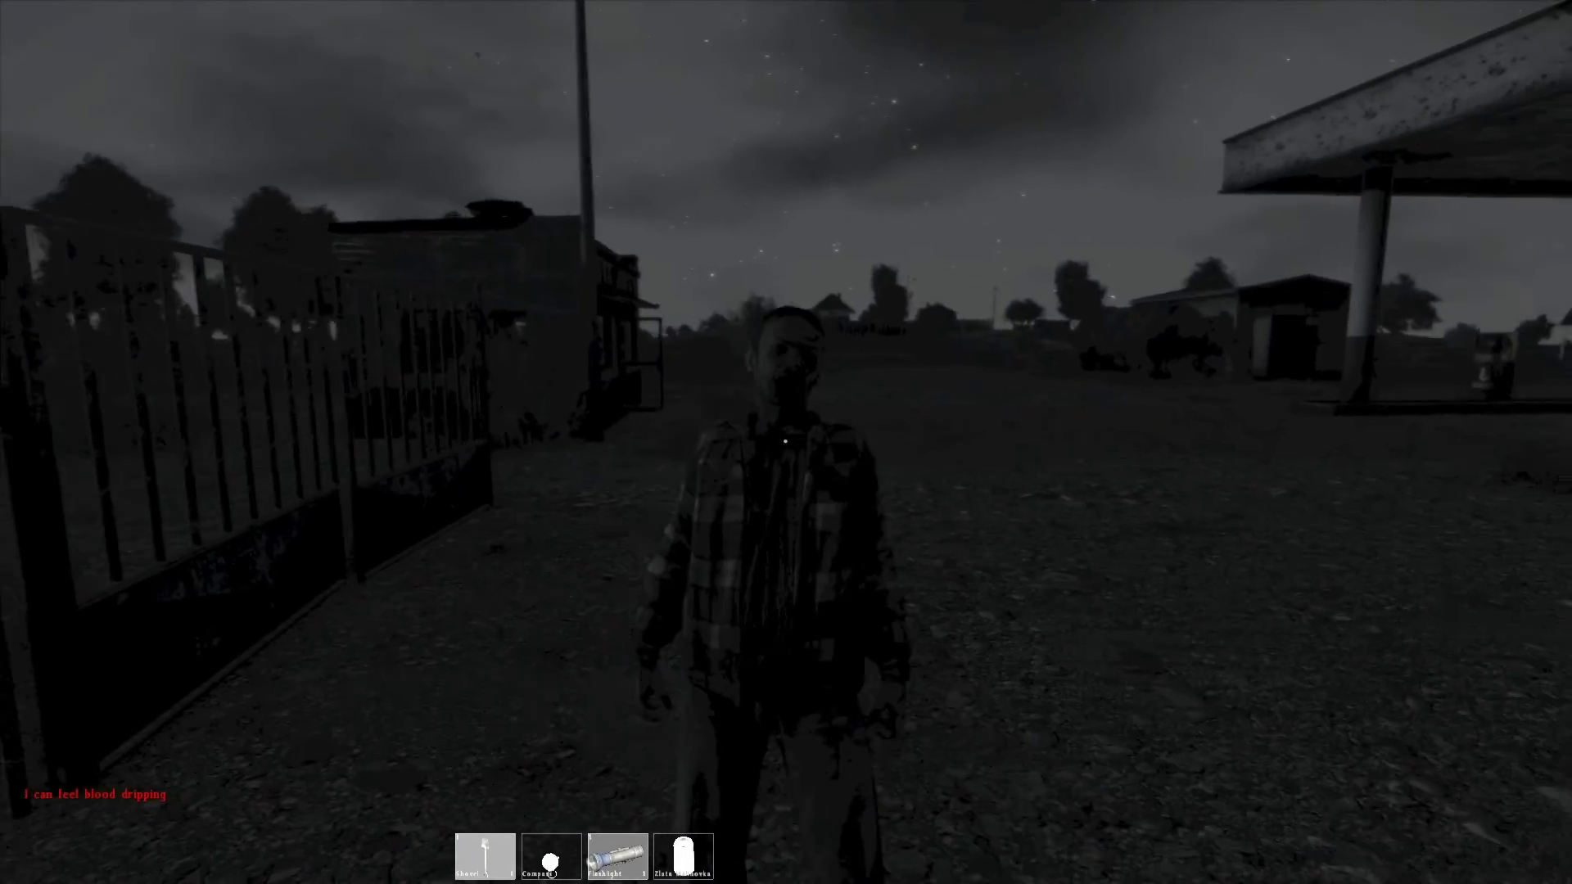
- Land repeated shovel blows on the hunched zombie until it falls
click(786, 442)
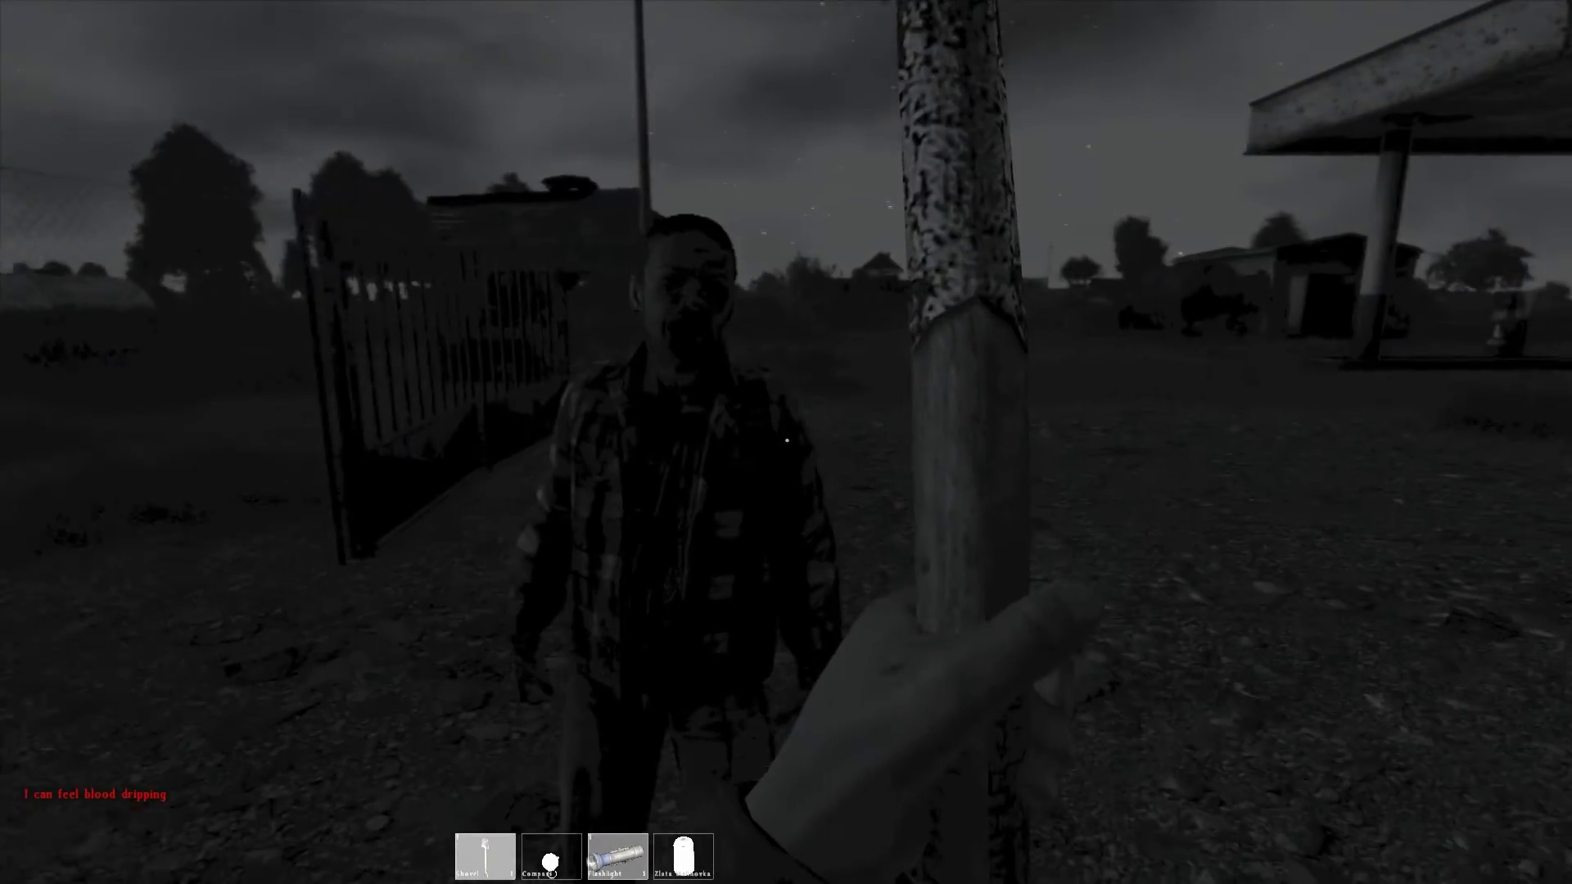
click(786, 442)
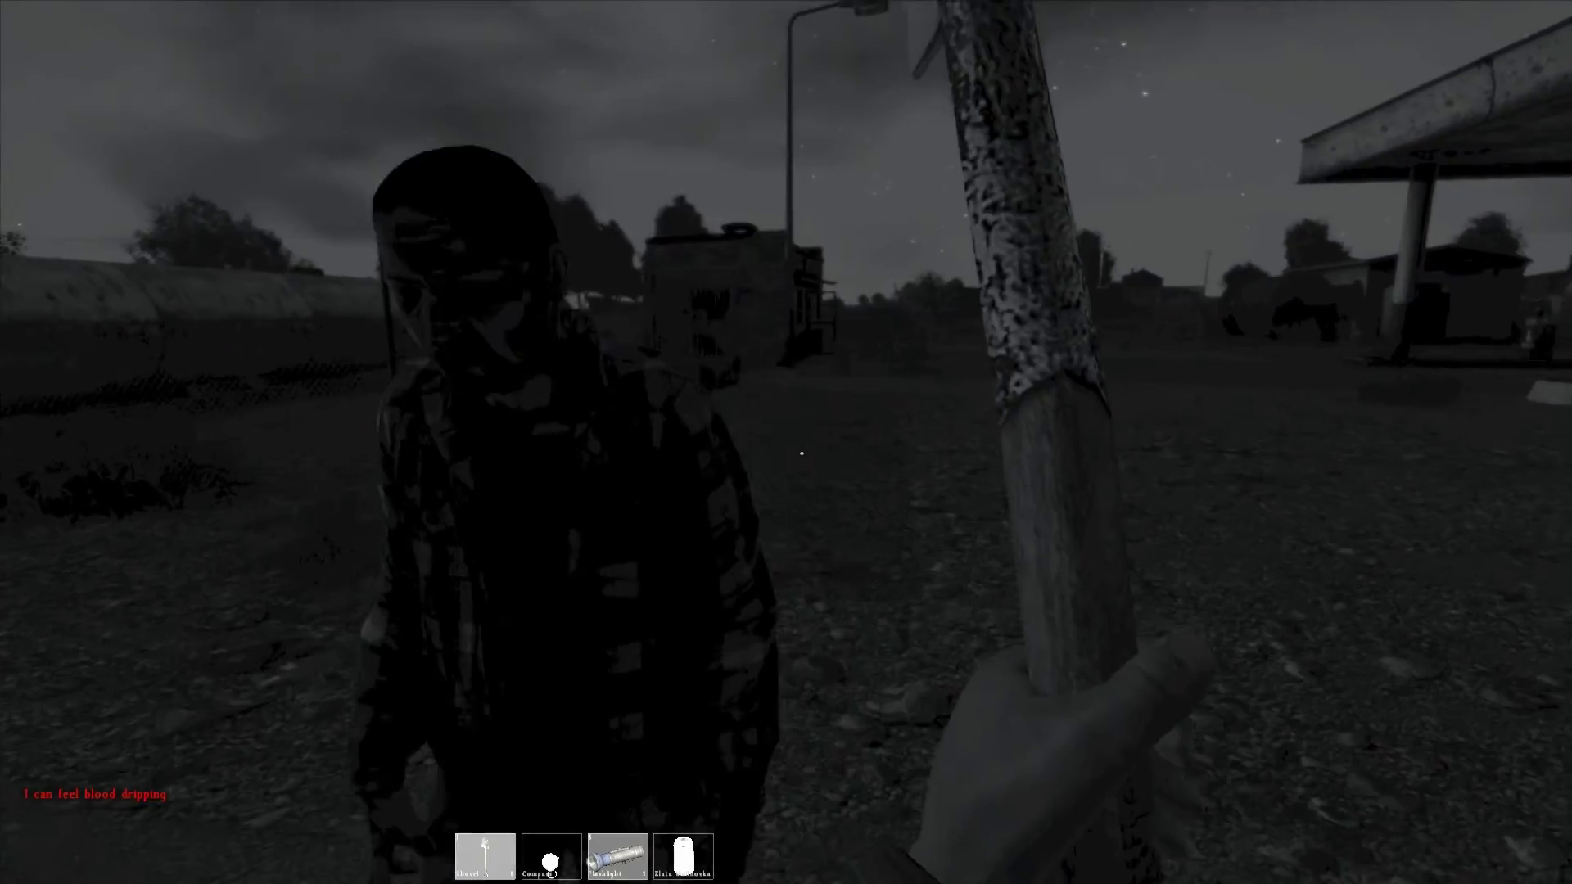
click(791, 442)
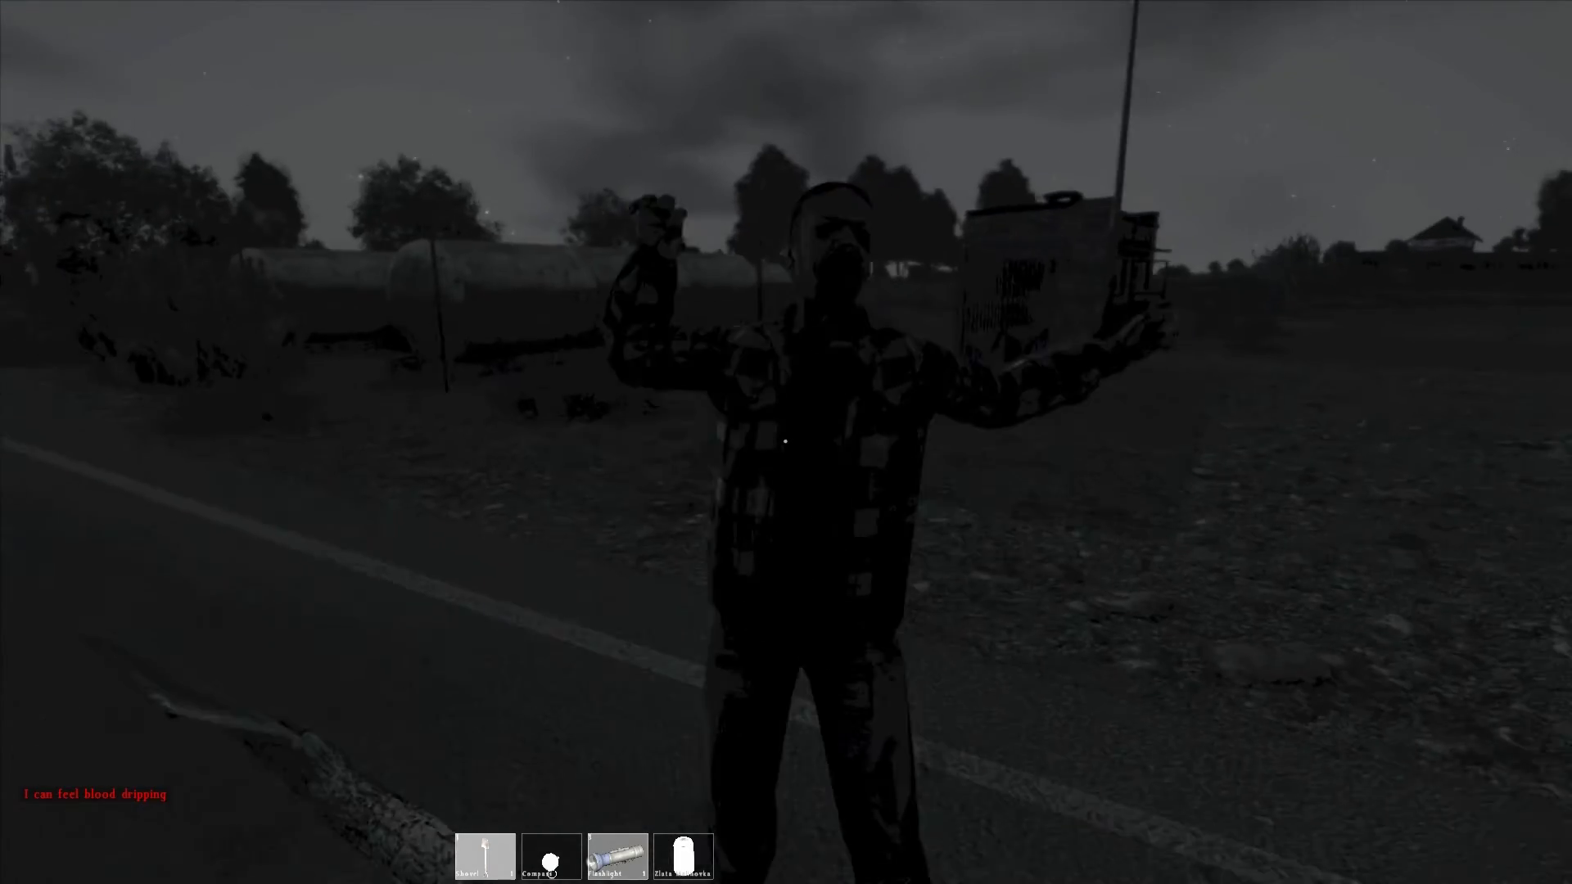
click(786, 442)
click(787, 443)
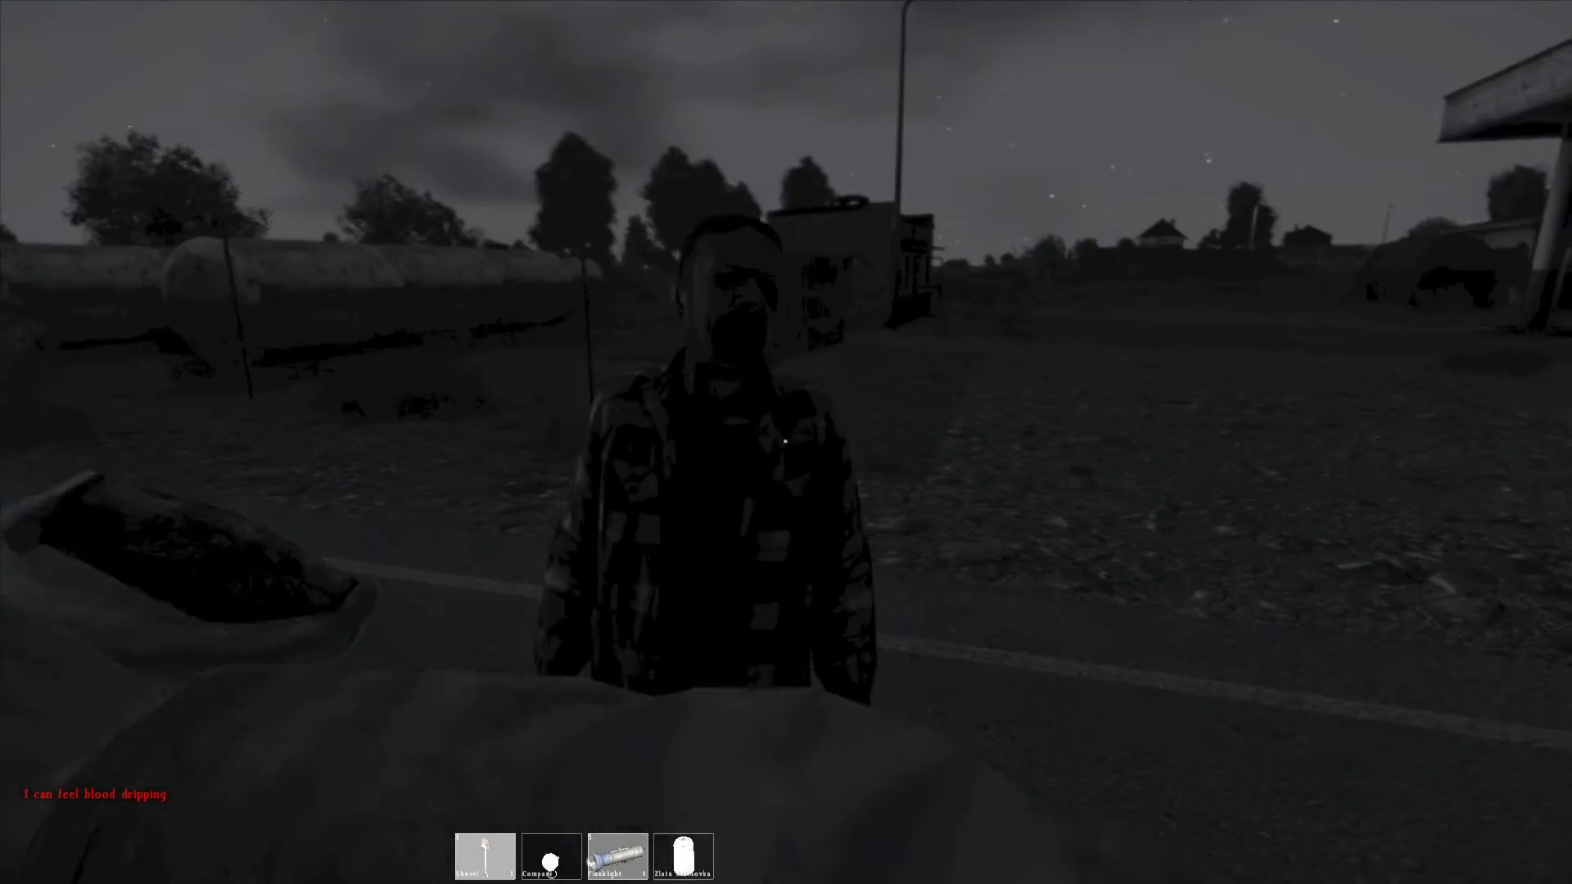
click(786, 440)
click(785, 440)
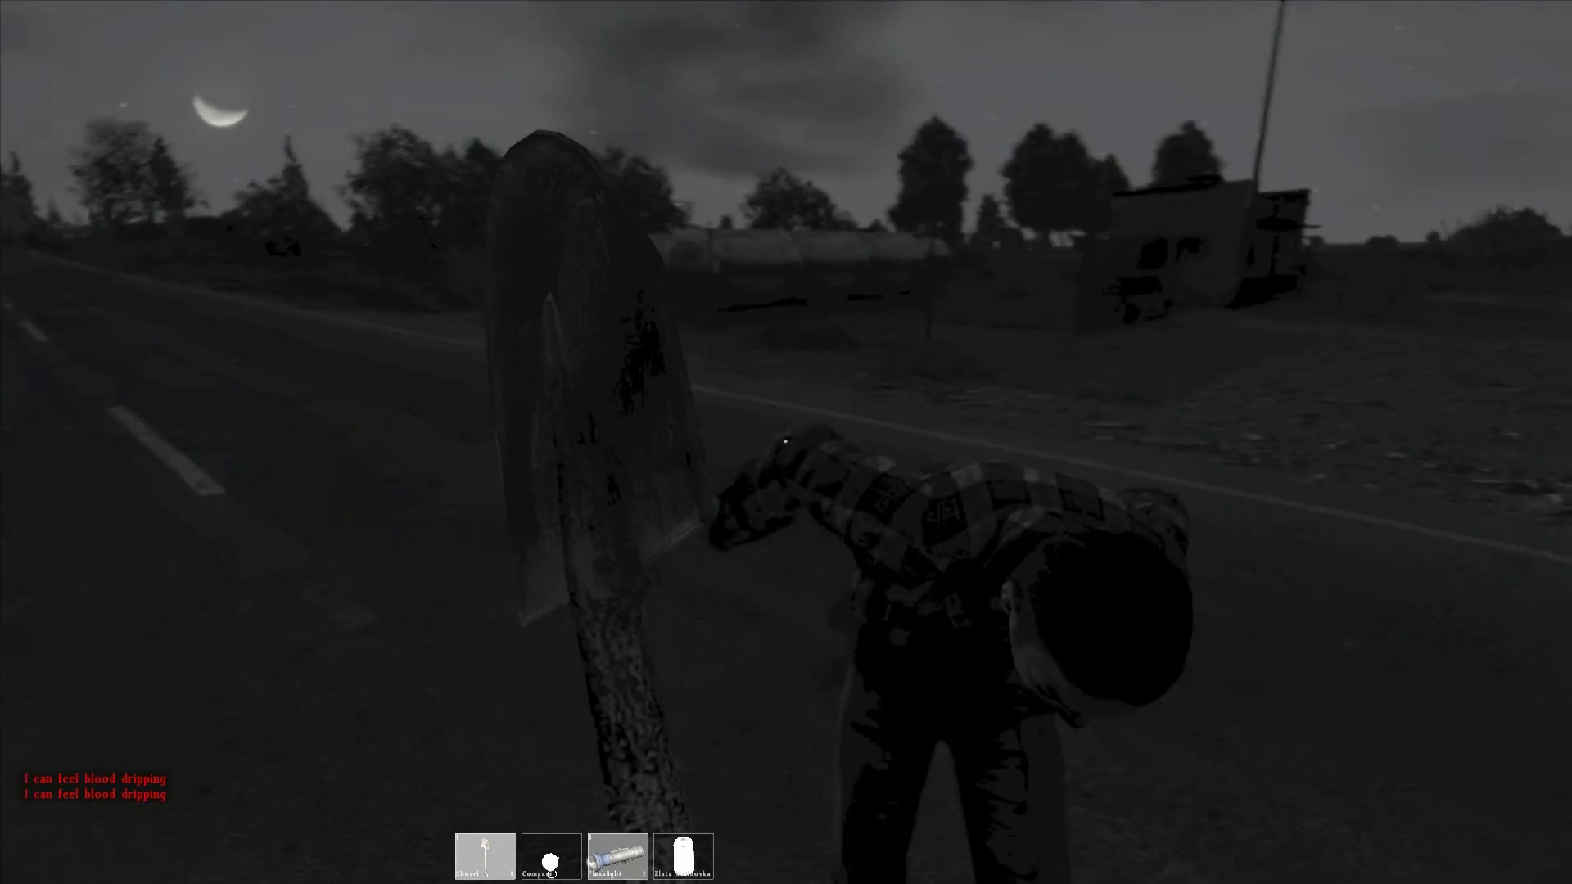
click(785, 440)
click(785, 441)
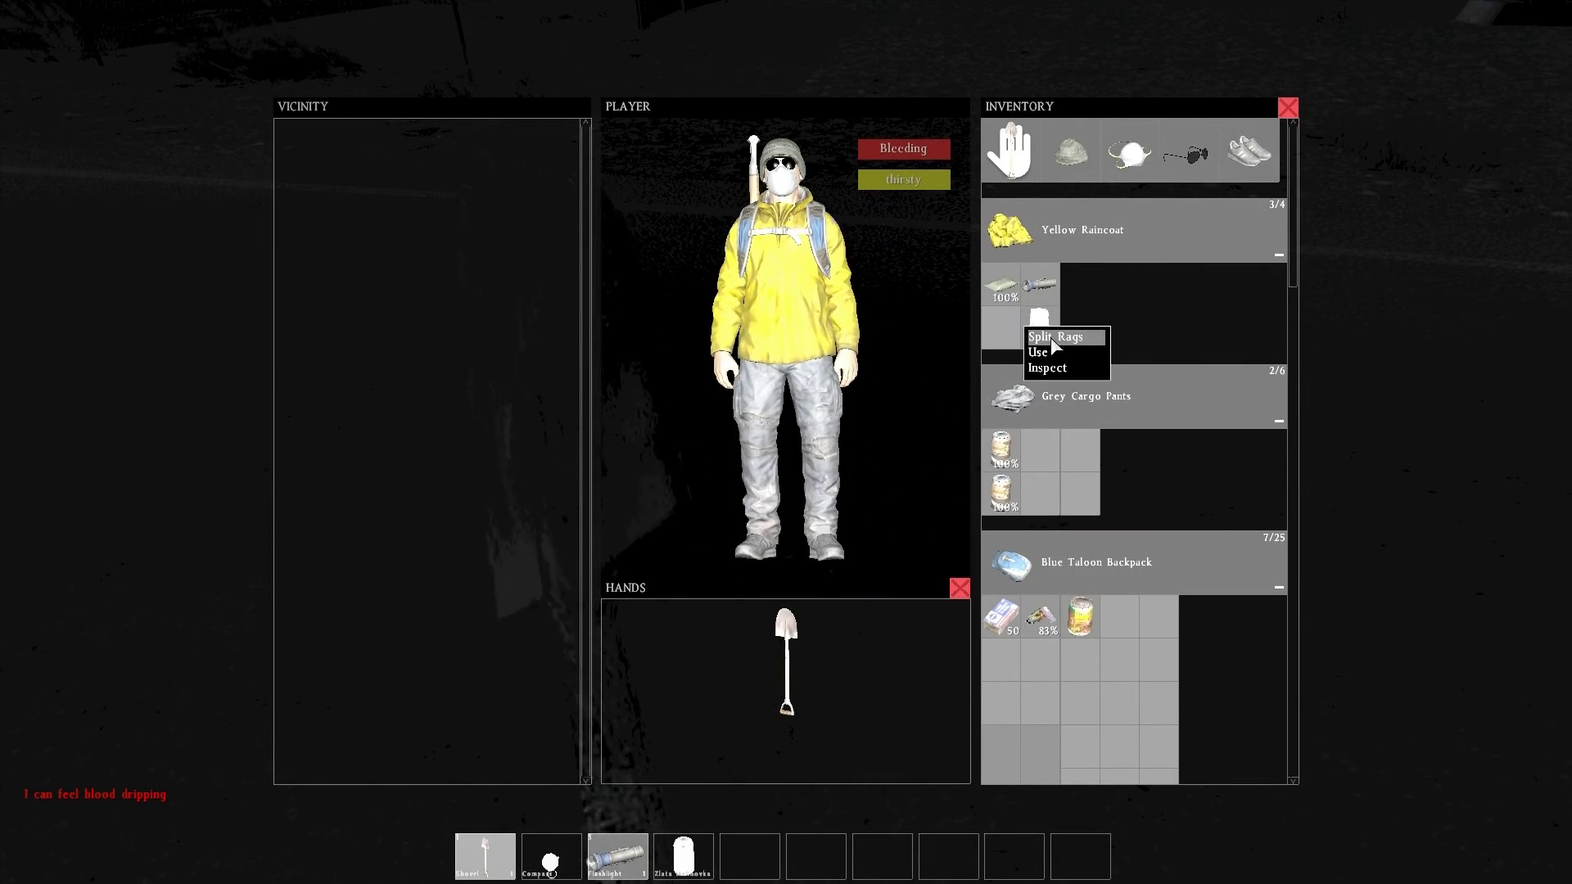
- Use the raincoat's Rags on the bleeding wound and close the inventory to start bandaging
click(1056, 353)
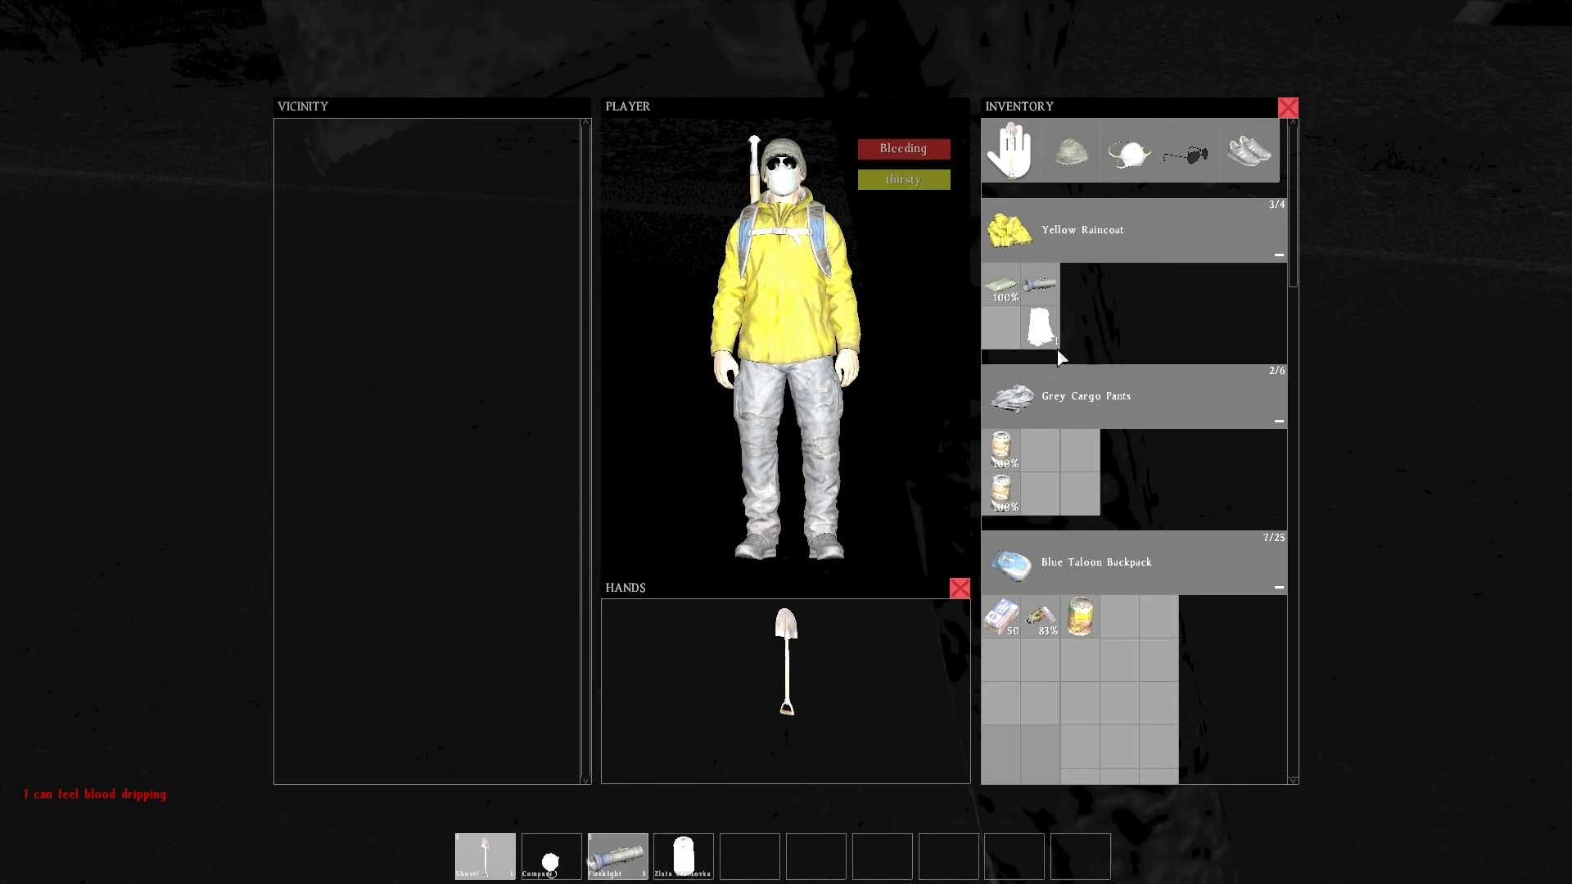
click(1290, 107)
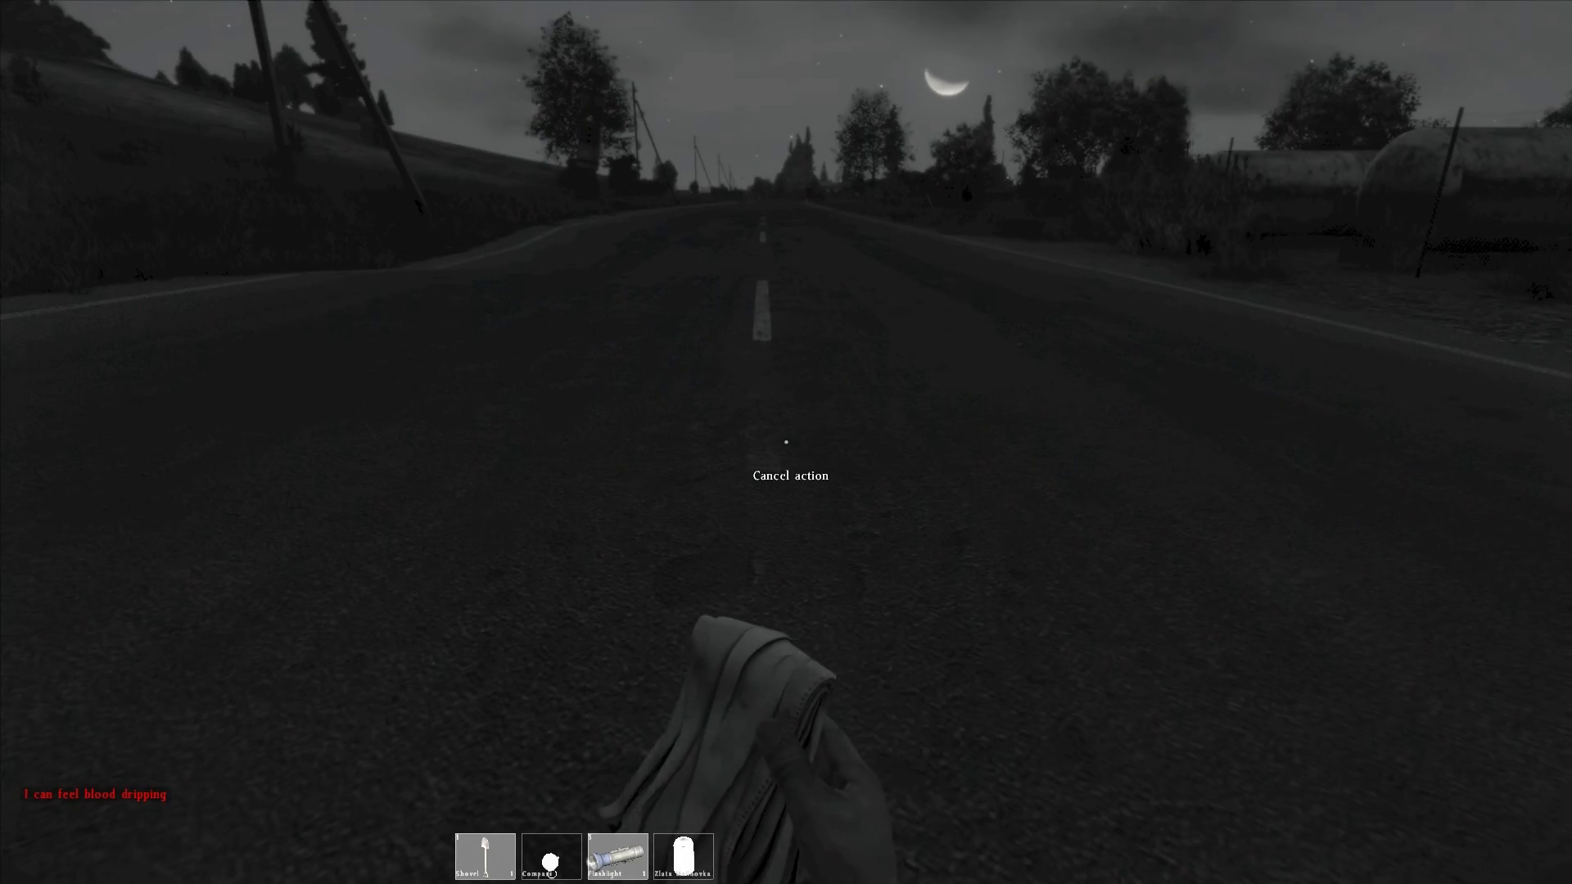